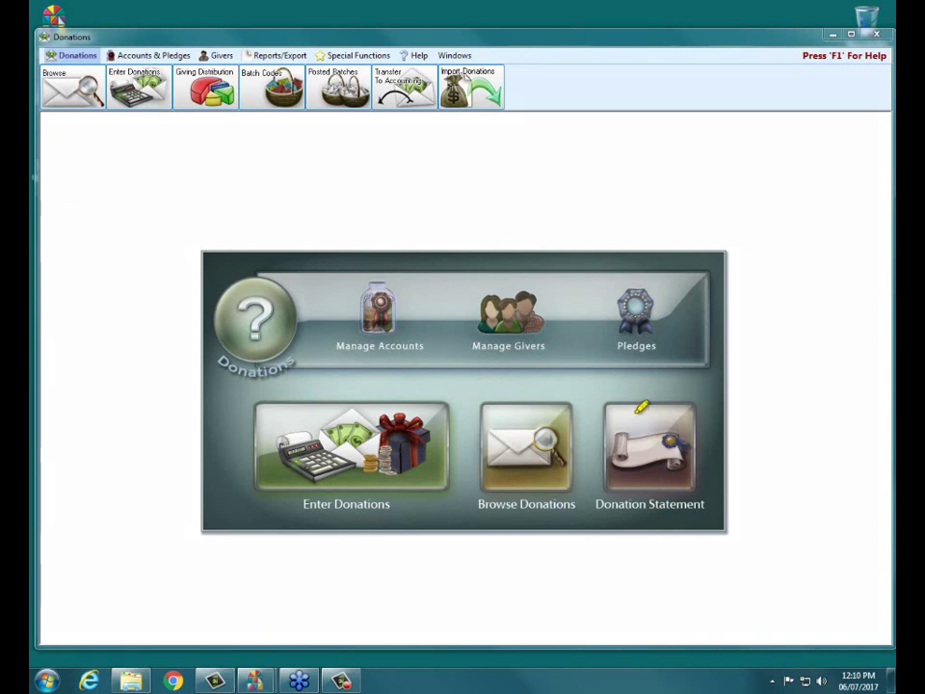
Open the donation statement setup from the reporting and export functions.
mouse_move(601, 409)
mouse_down()
mouse_move(604, 480)
mouse_move(702, 490)
mouse_move(694, 418)
mouse_move(611, 407)
mouse_up()
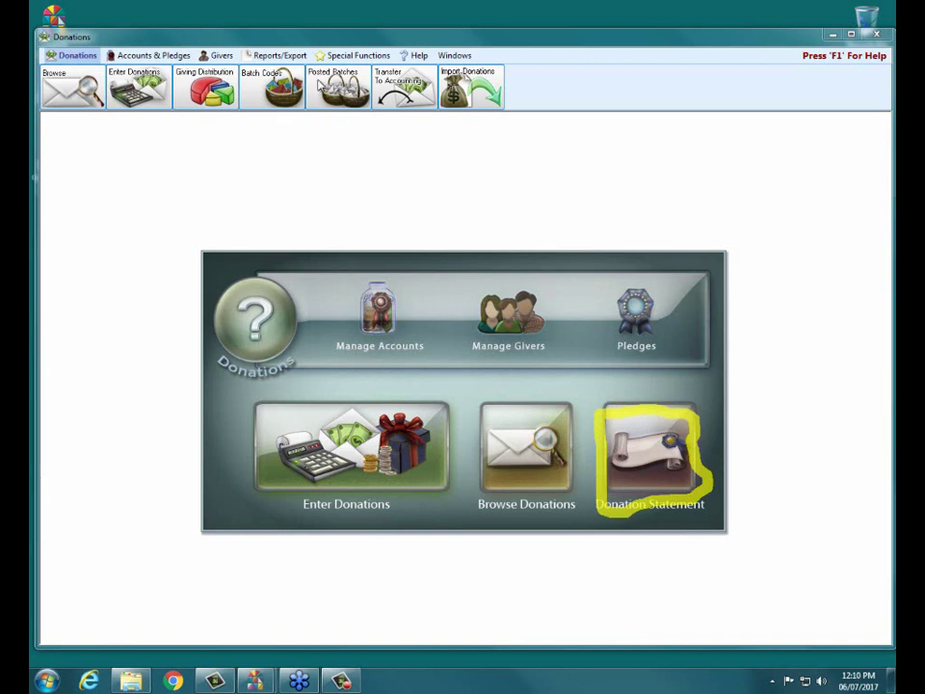
click(280, 56)
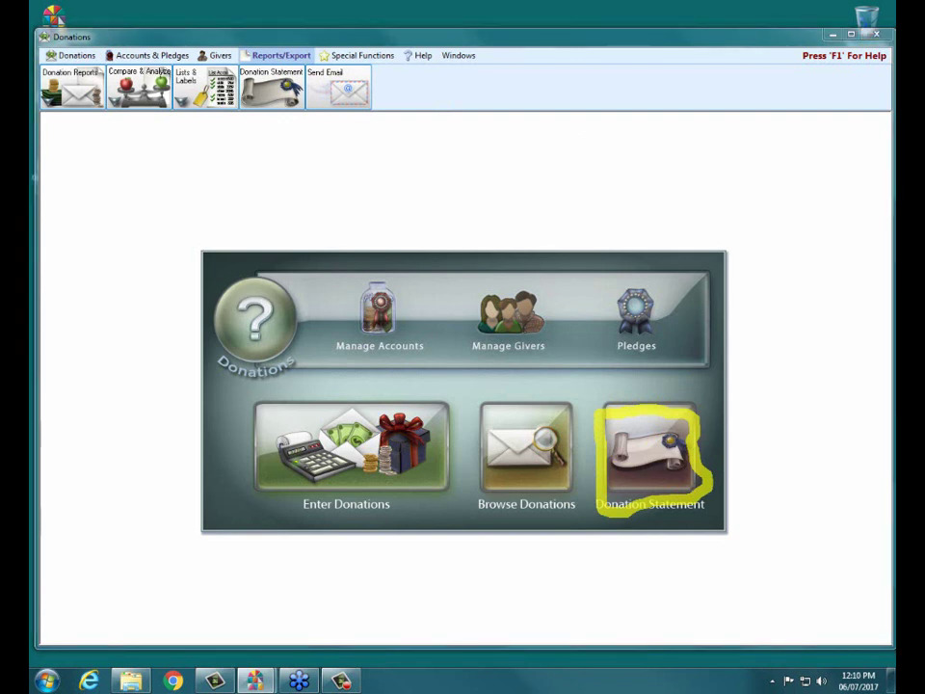
drag(241, 73, 312, 73)
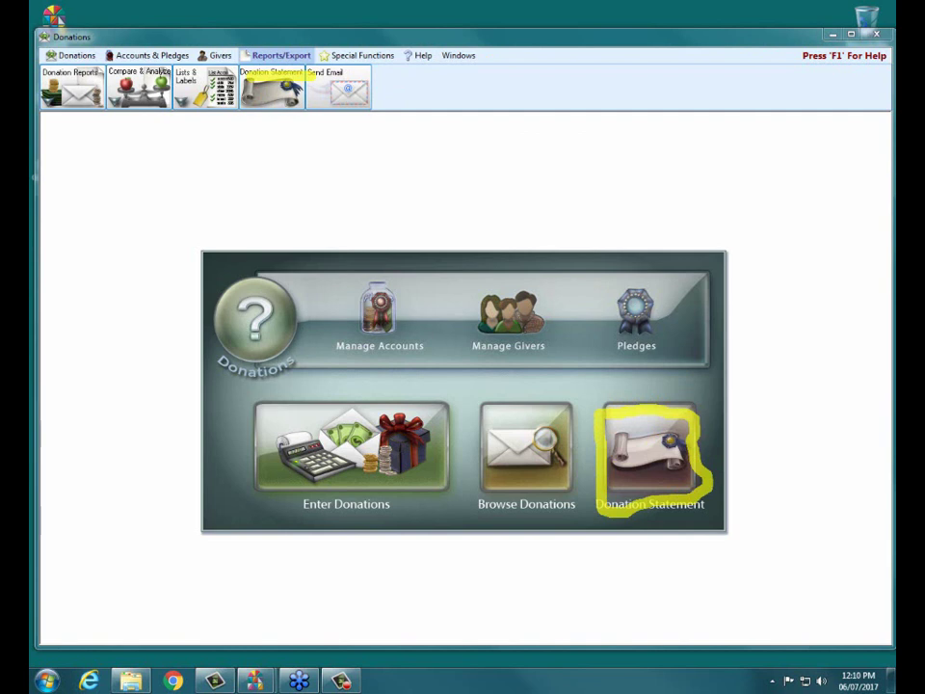
key(Escape)
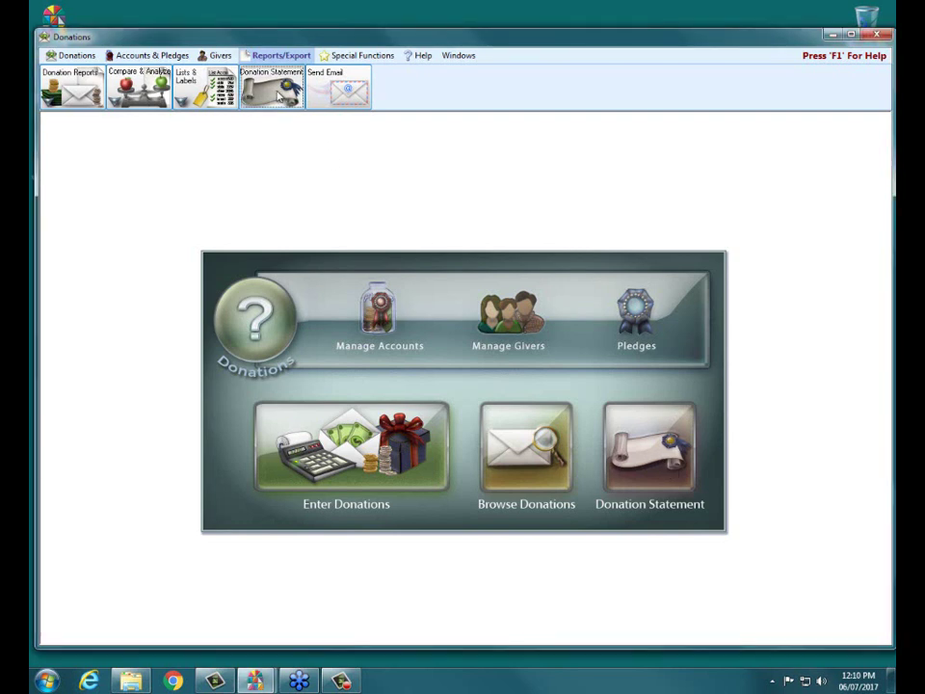
click(278, 94)
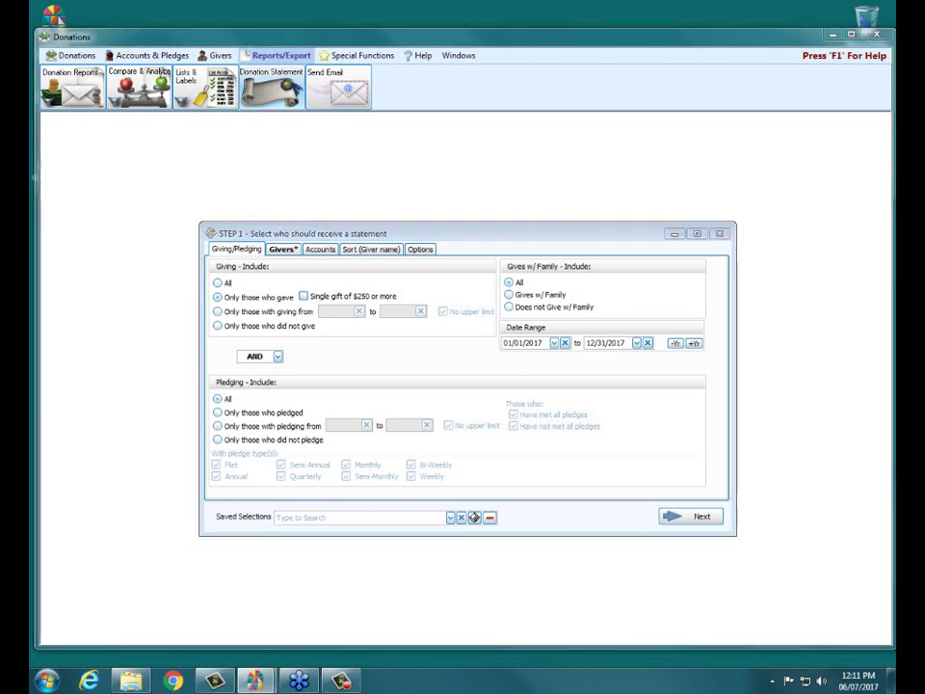
click(236, 296)
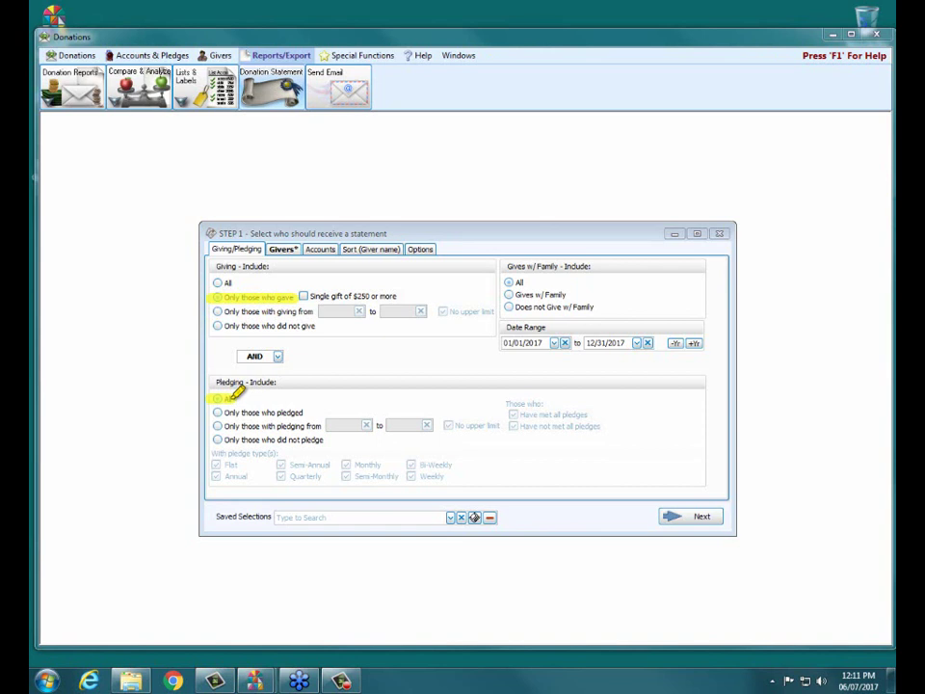
drag(237, 355, 301, 356)
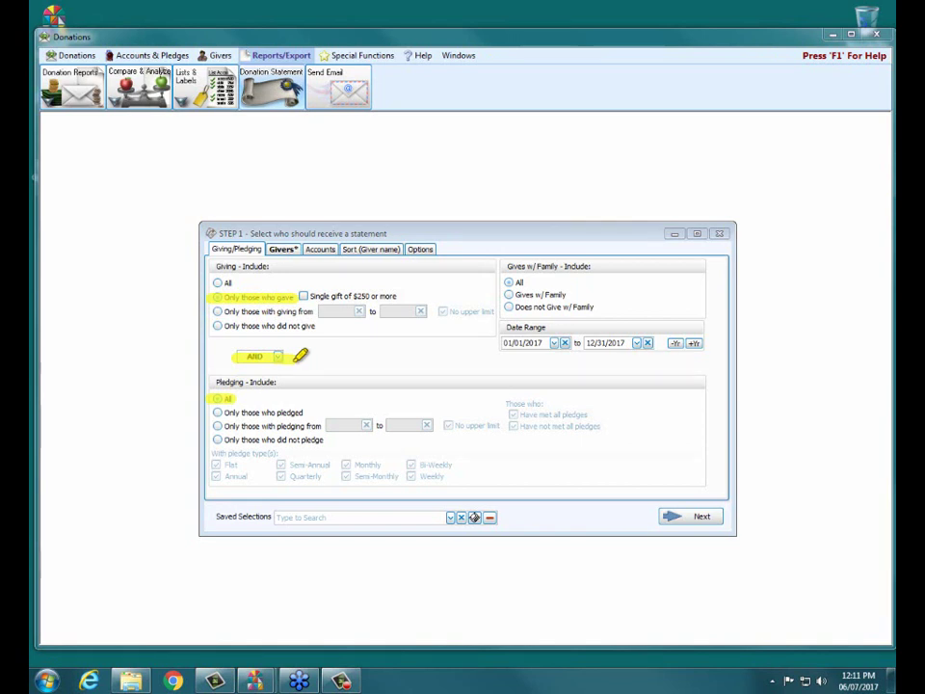
drag(503, 344, 655, 343)
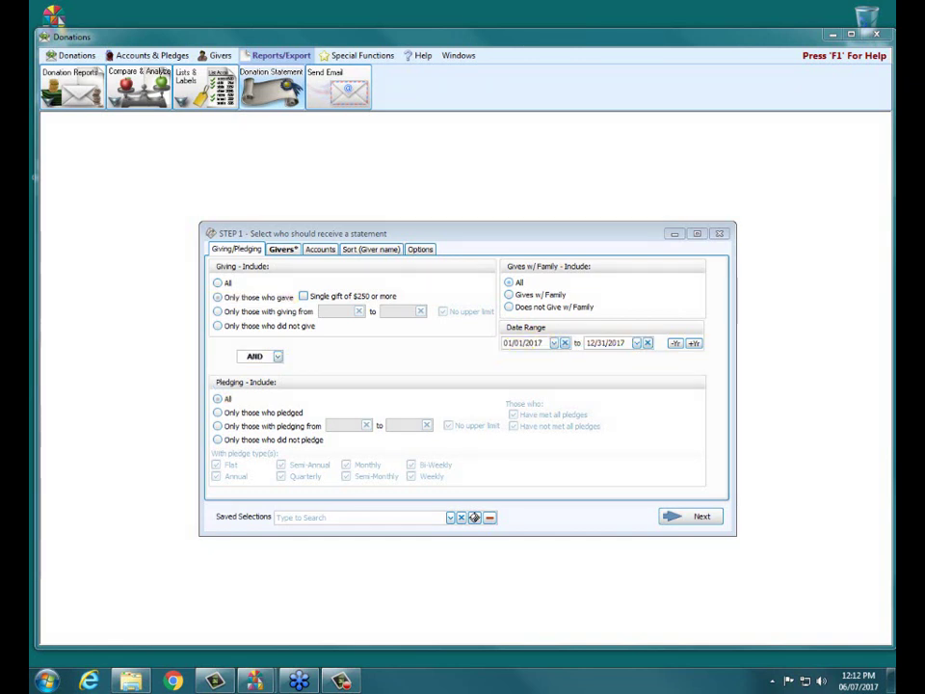
Set the end date of the statement date range to 06/30/2017 with the calendar.
click(637, 344)
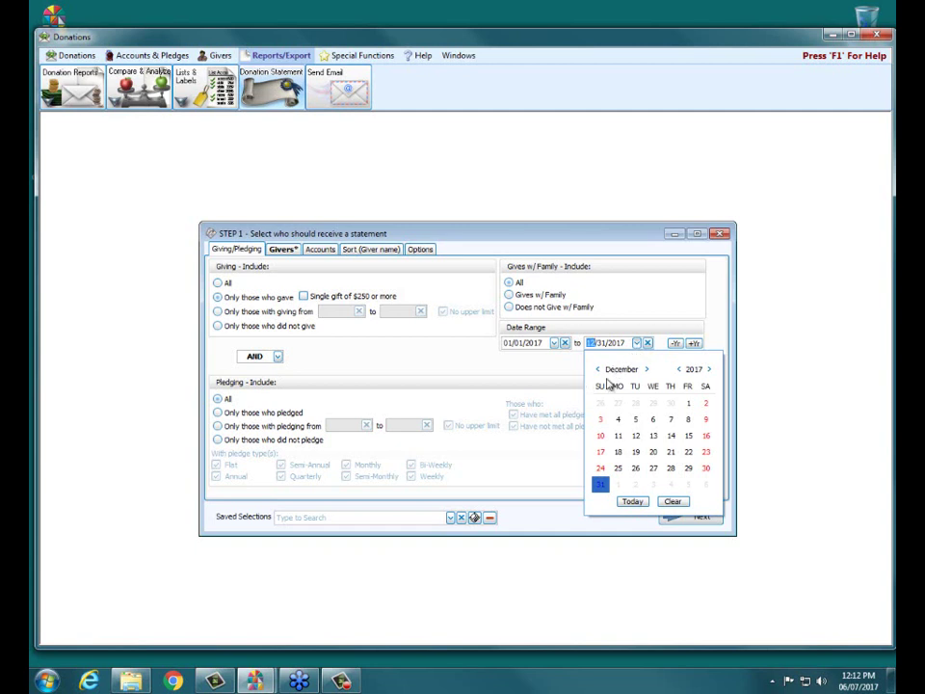
click(598, 370)
click(598, 370)
click(597, 370)
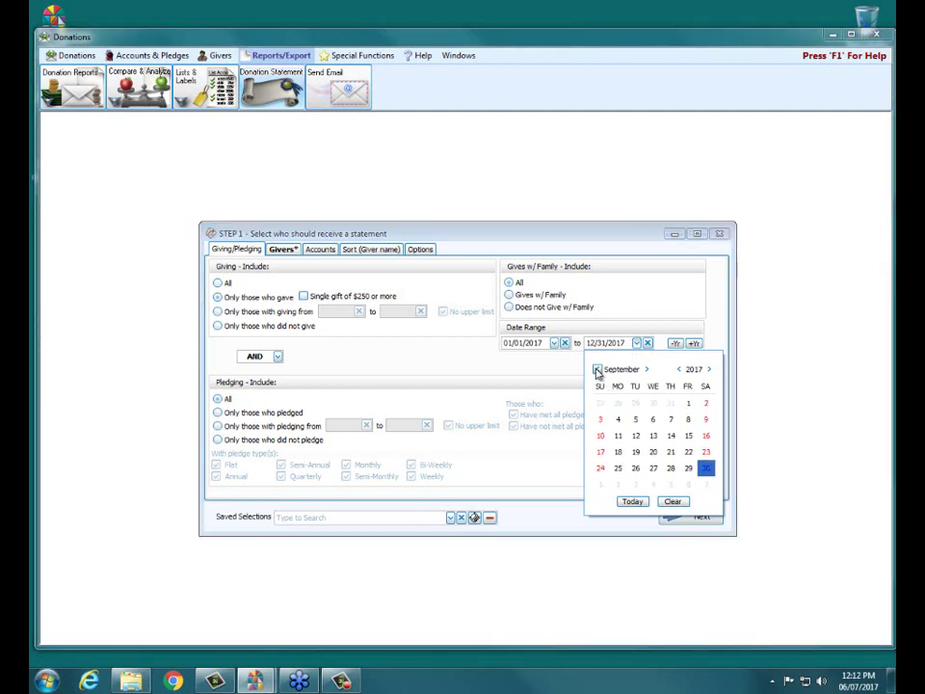
click(597, 371)
click(597, 370)
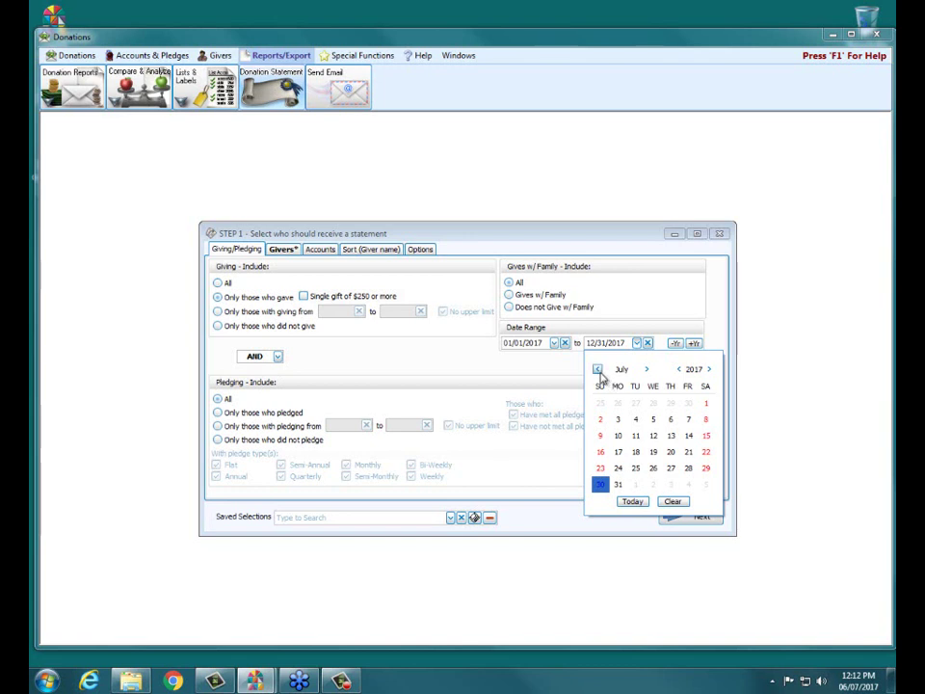
click(597, 370)
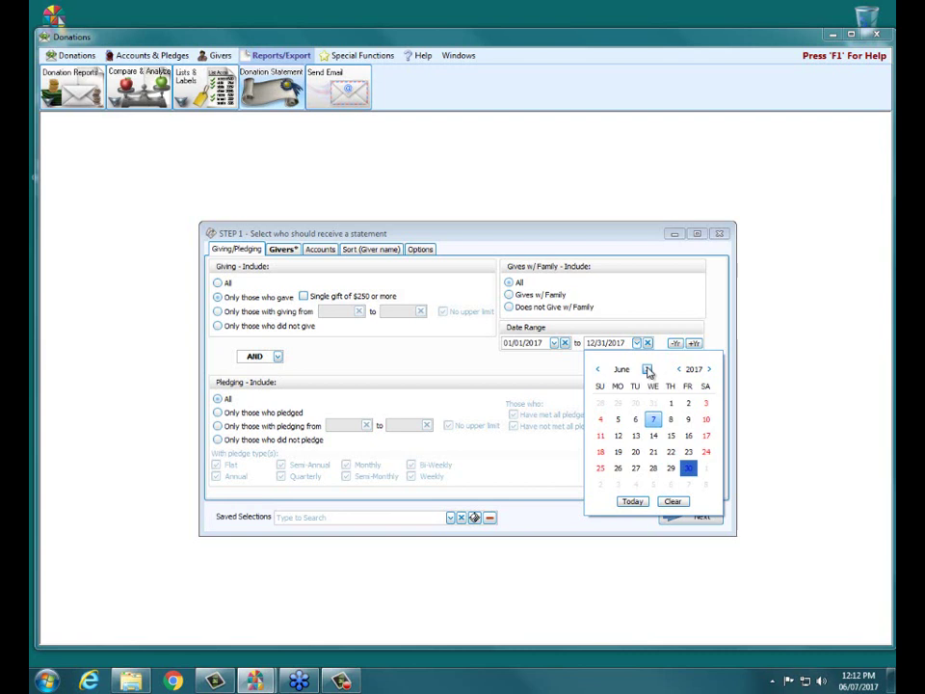
click(690, 469)
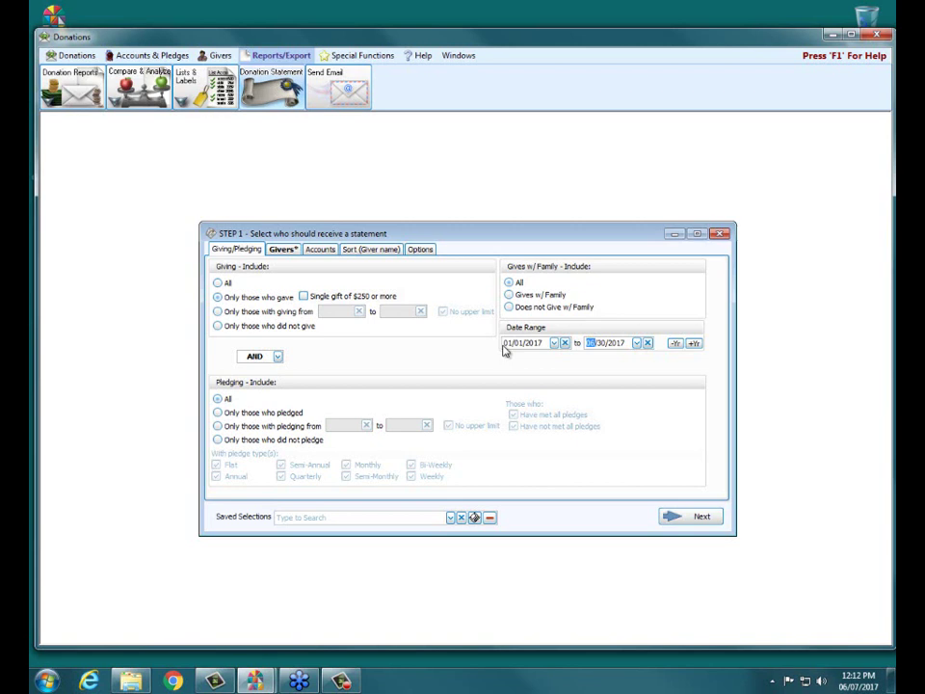
Re-enter 06/30/2017 as the end date of the range, and set the giving criterion to include All.
click(649, 344)
click(601, 342)
key(Right)
text(017)
click(221, 284)
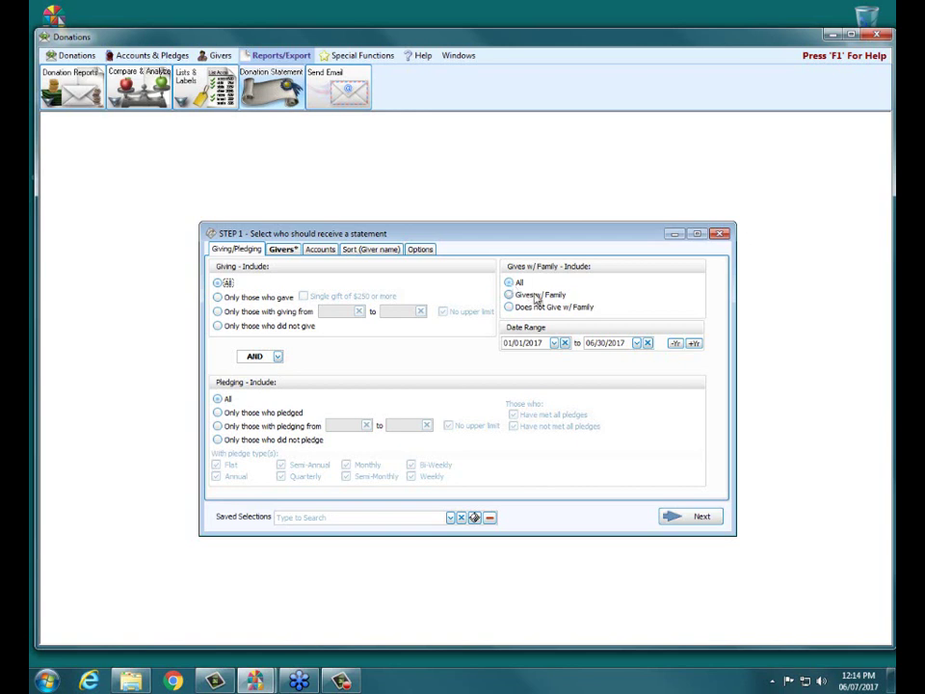
Reset the sort order to Giver # followed by Giver name, and continue to the statement layout step in a maximized window.
click(378, 252)
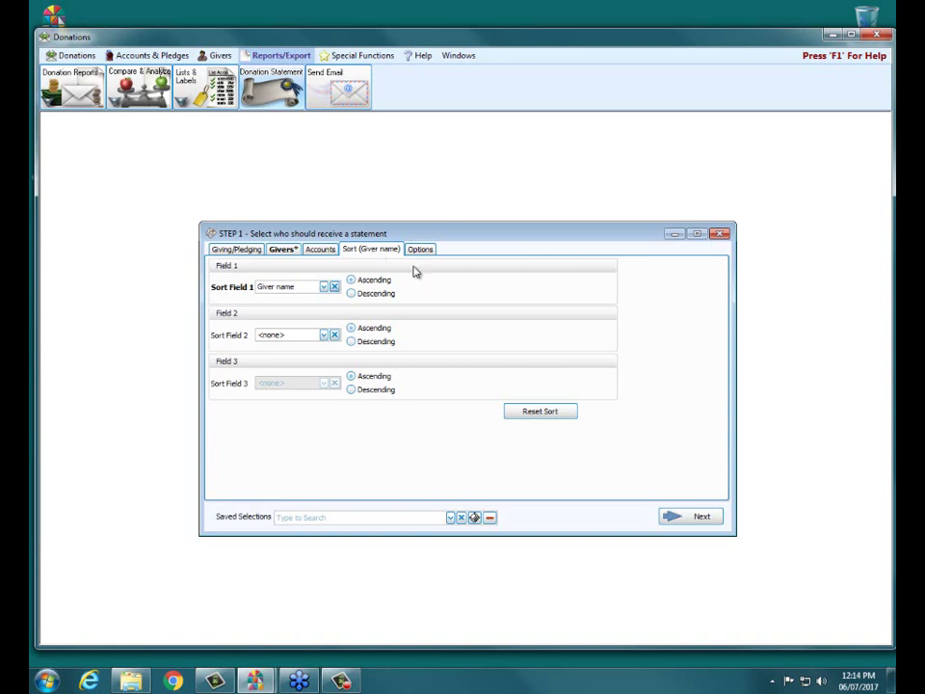
click(554, 414)
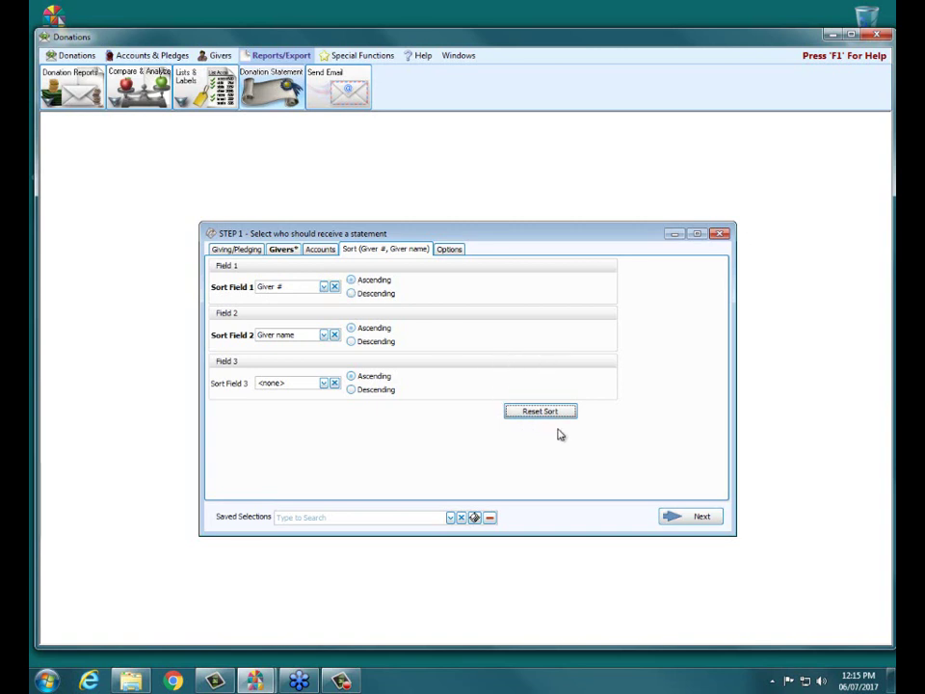
click(686, 518)
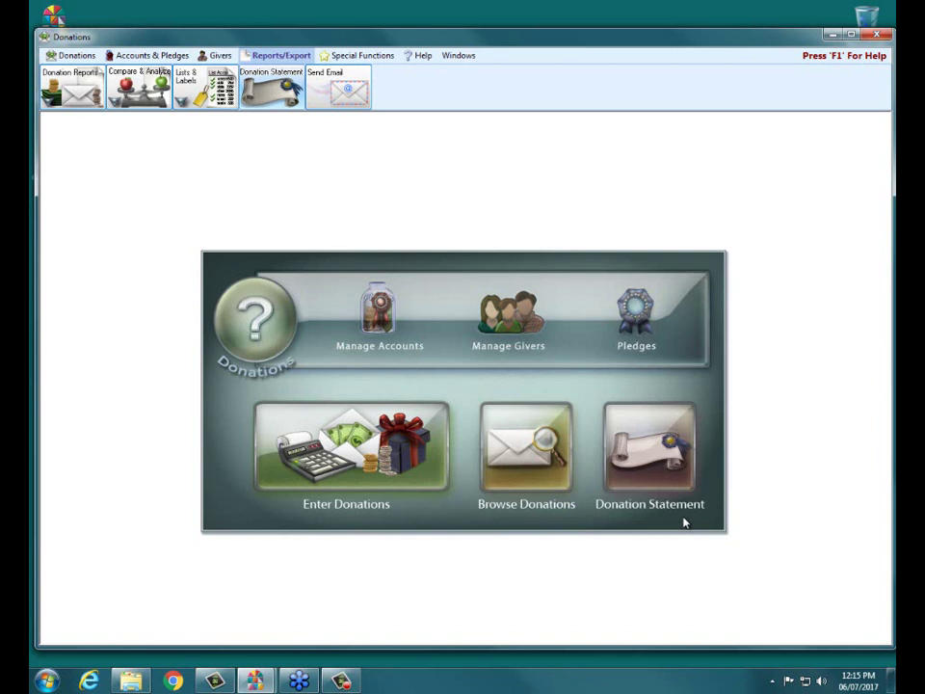
click(685, 520)
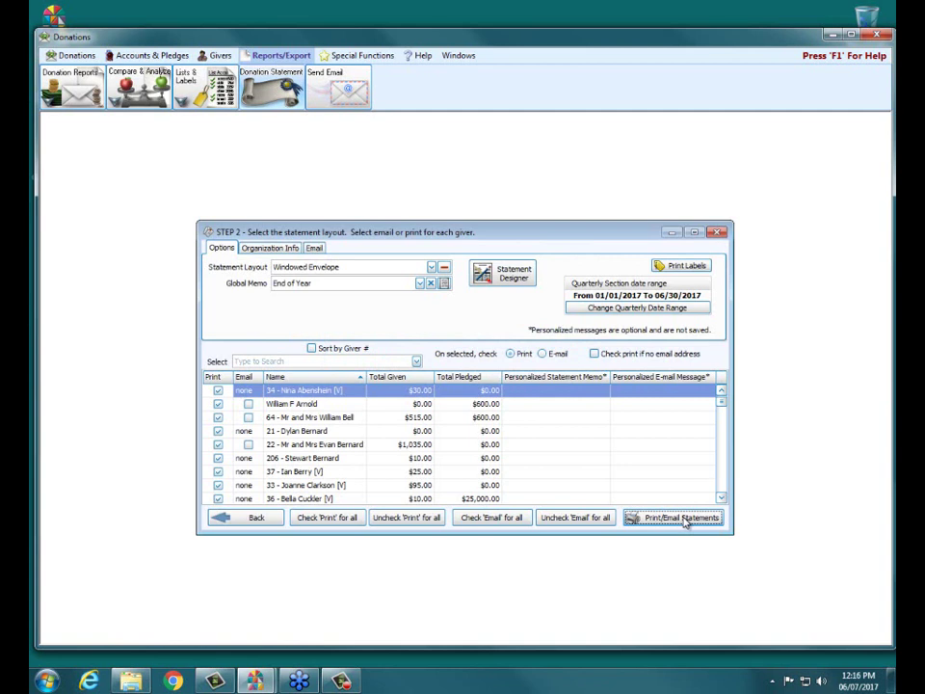
click(694, 232)
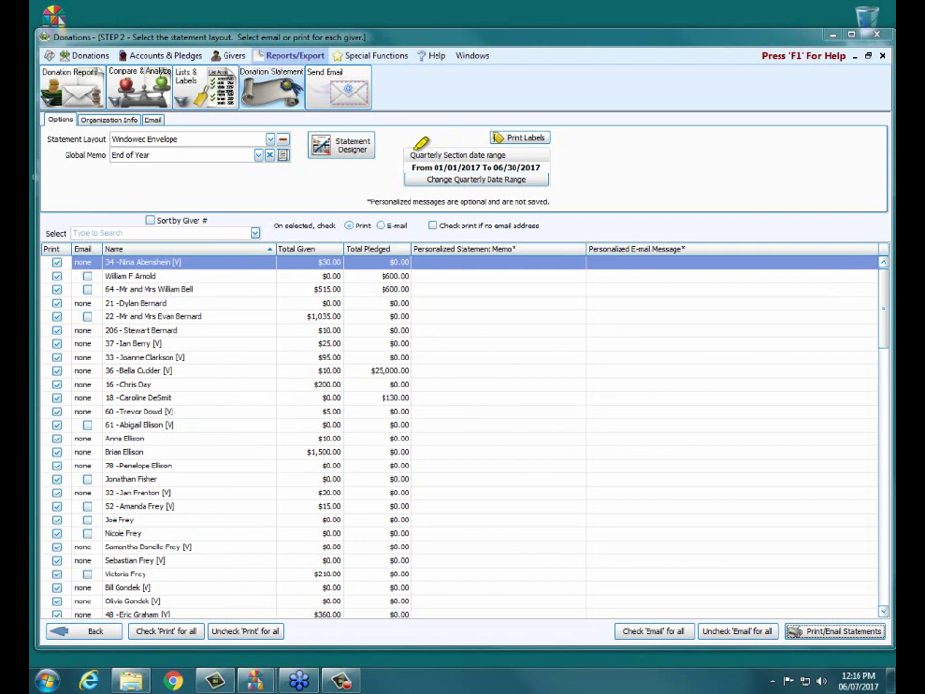
Examine the quarterly section date range, the available statement layouts and the global memo setting.
drag(398, 145, 482, 142)
mouse_move(560, 142)
mouse_down()
mouse_move(573, 164)
mouse_move(550, 190)
mouse_move(376, 201)
mouse_move(405, 154)
mouse_up()
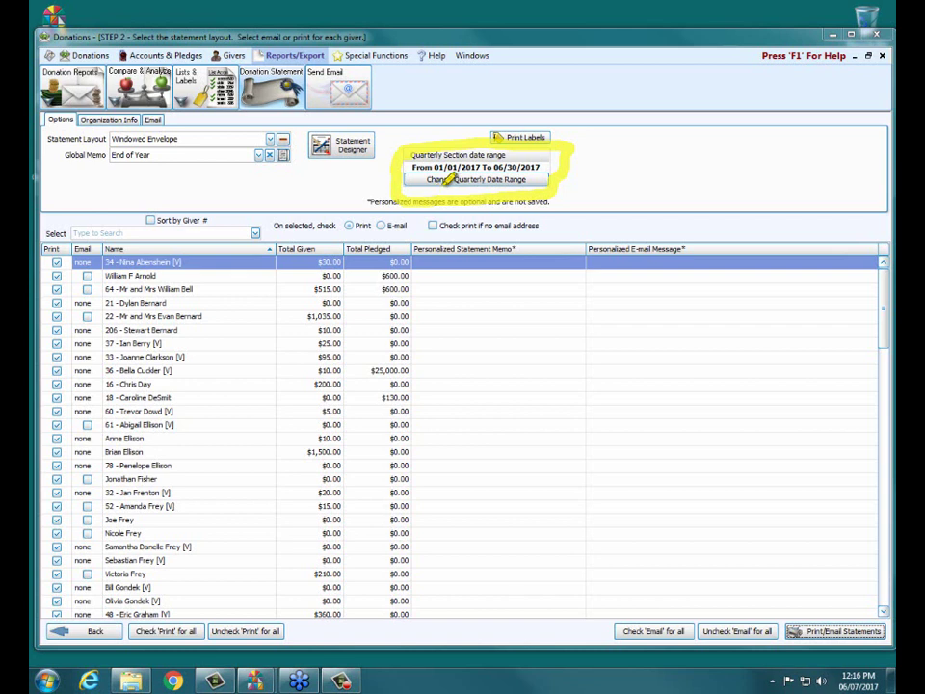
drag(423, 162, 544, 162)
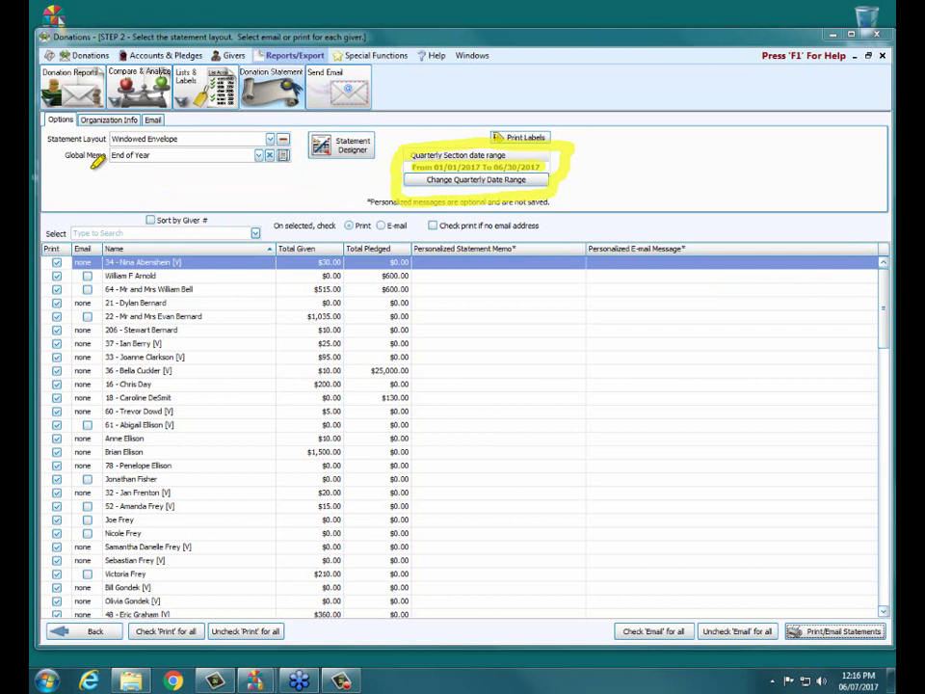
drag(46, 139, 244, 139)
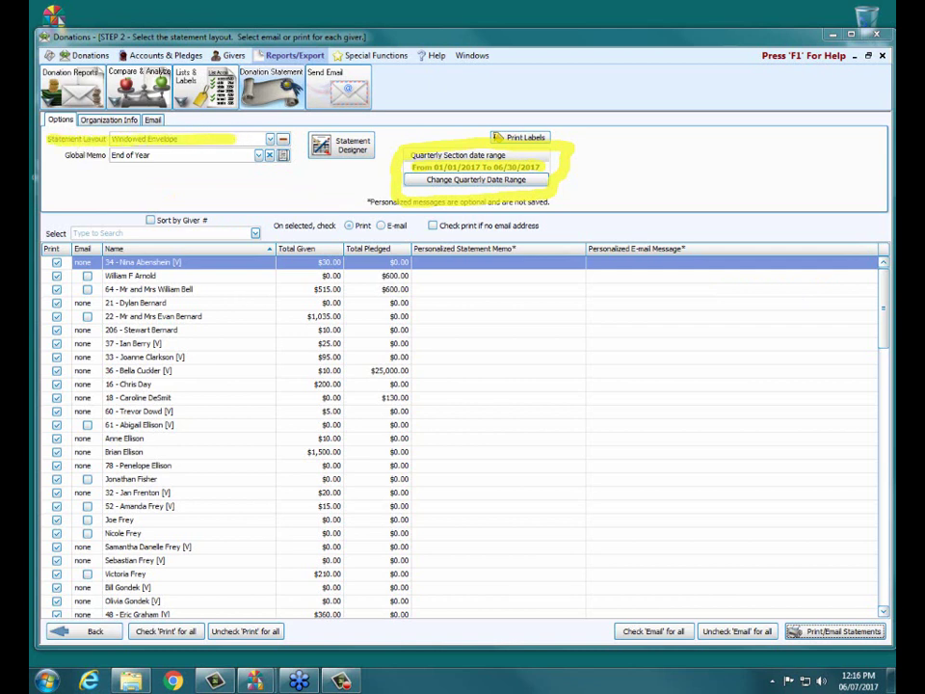
click(271, 140)
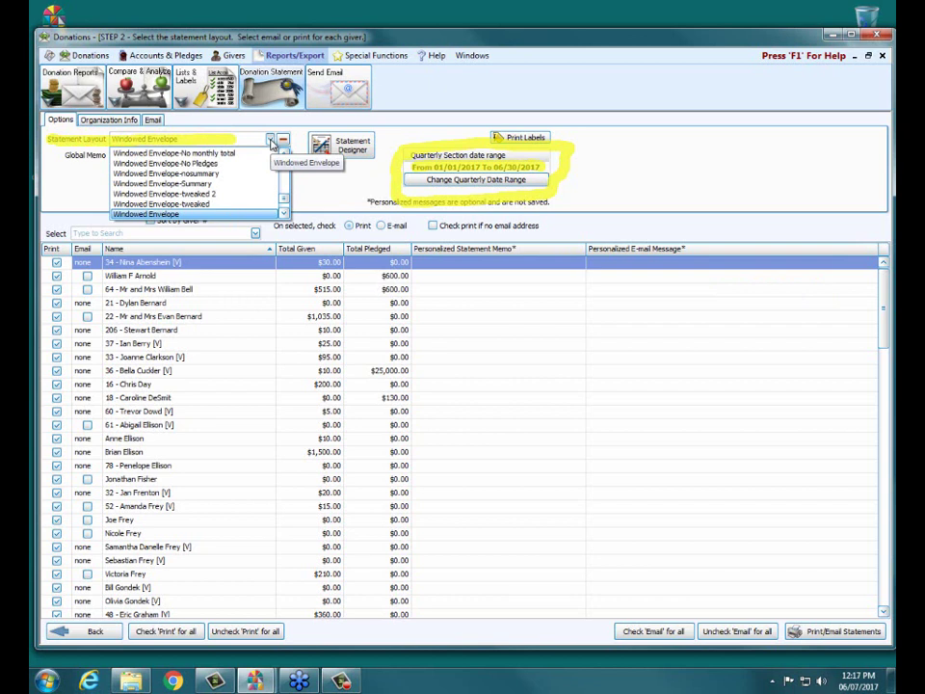
click(271, 142)
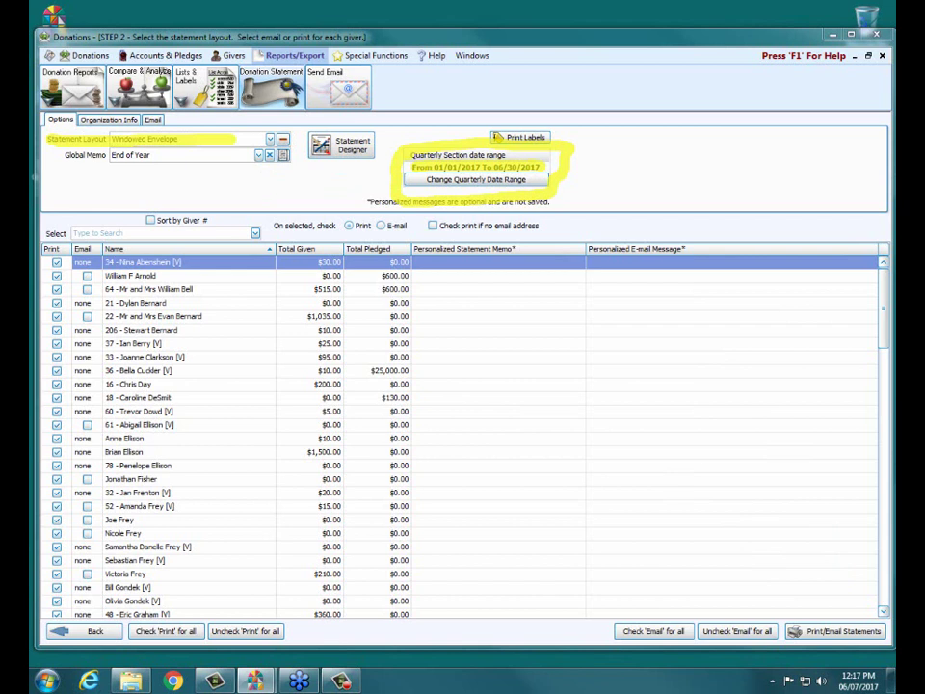
drag(60, 158, 294, 156)
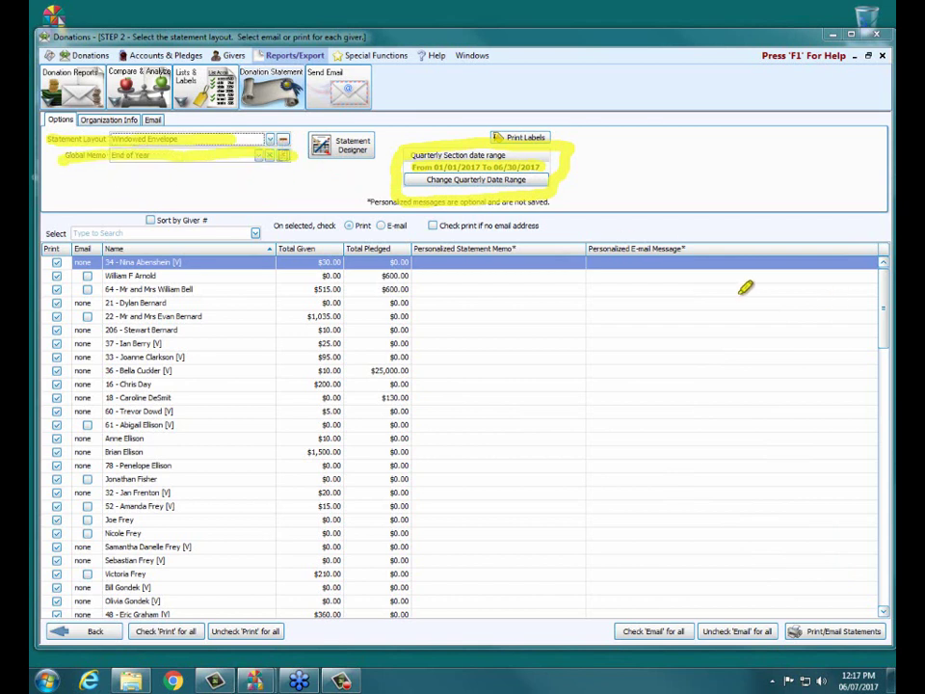
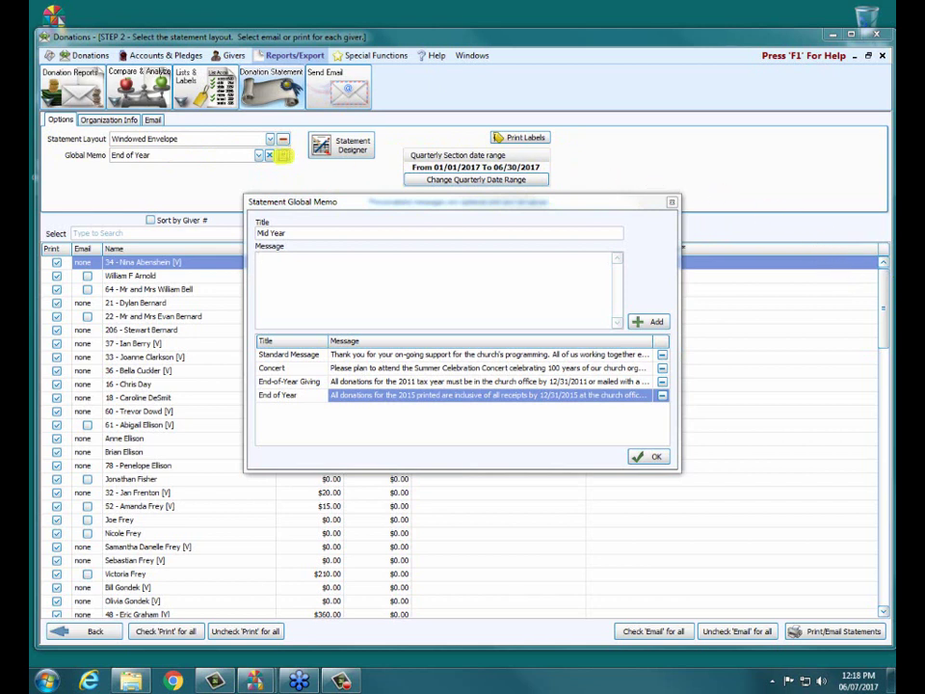
Add the Mid Year global memo with the message "All Donations were for the first 6 months" and accept it for the statements.
click(289, 264)
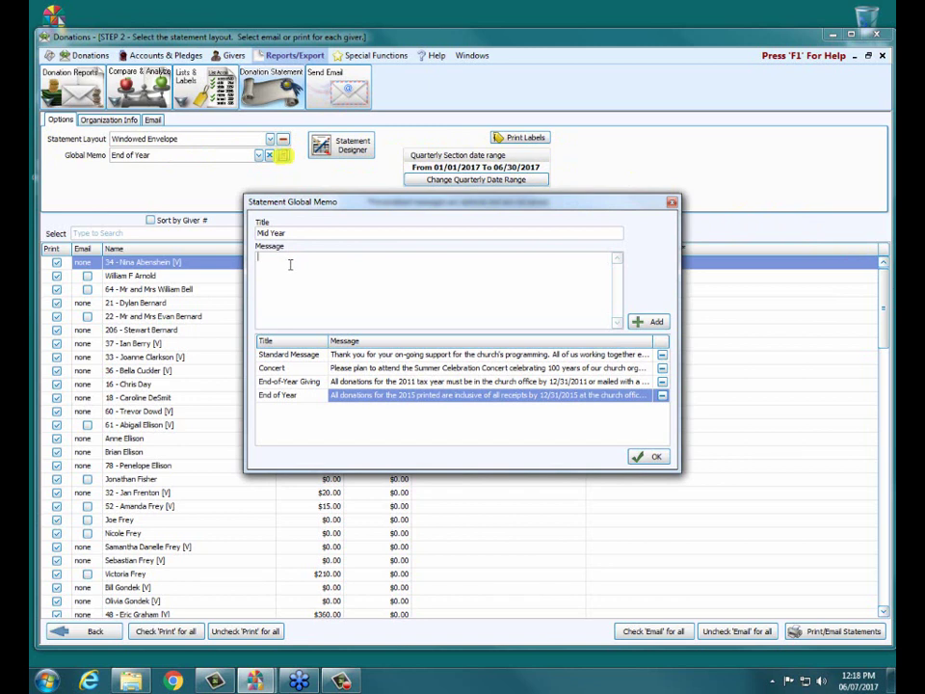
text(All Donations)
text(were)
key(BackSpace)
key(BackSpace)
key(BackSpace)
key(BackSpace)
text(were for the firt)
text(t)
key(BackSpace)
key(BackSpace)
text(st 6)
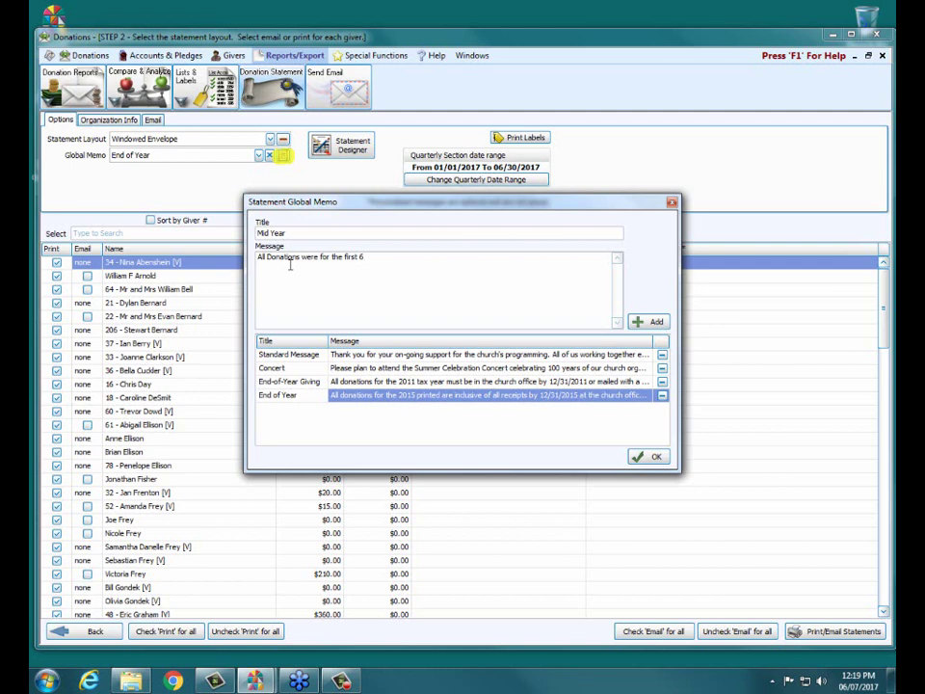
text( months)
click(653, 324)
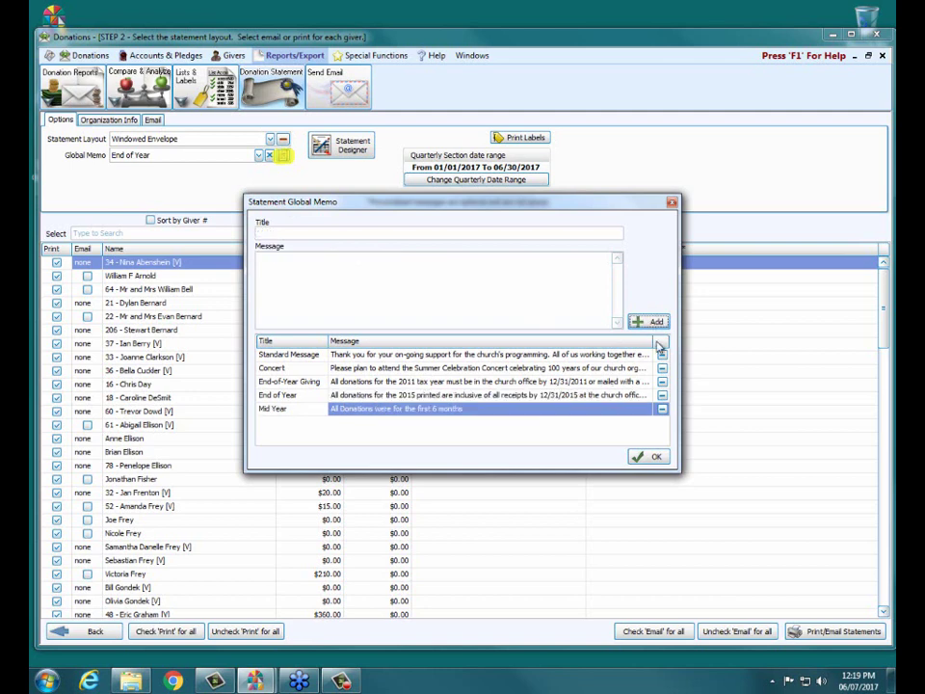
click(652, 457)
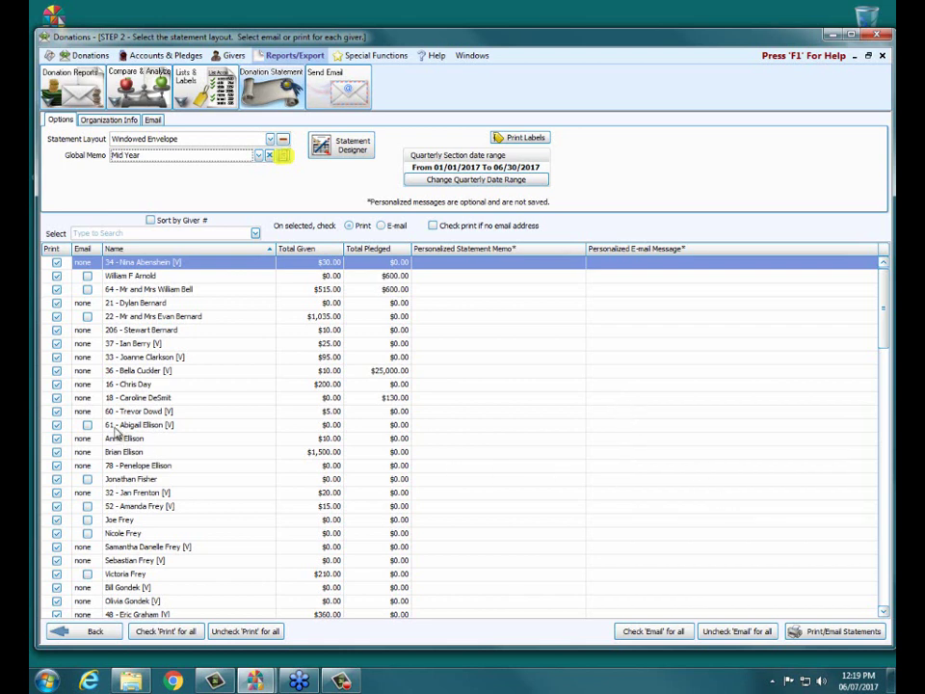
Mark only the first two givers in the list for printing, and preview their statements at 100% zoom down to the memo.
click(245, 633)
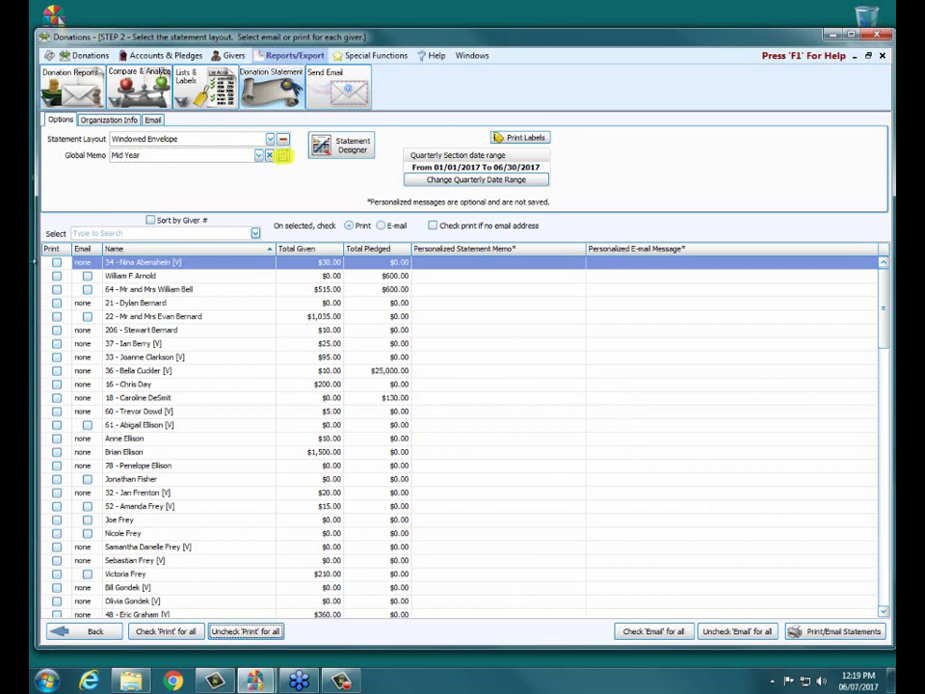
click(57, 277)
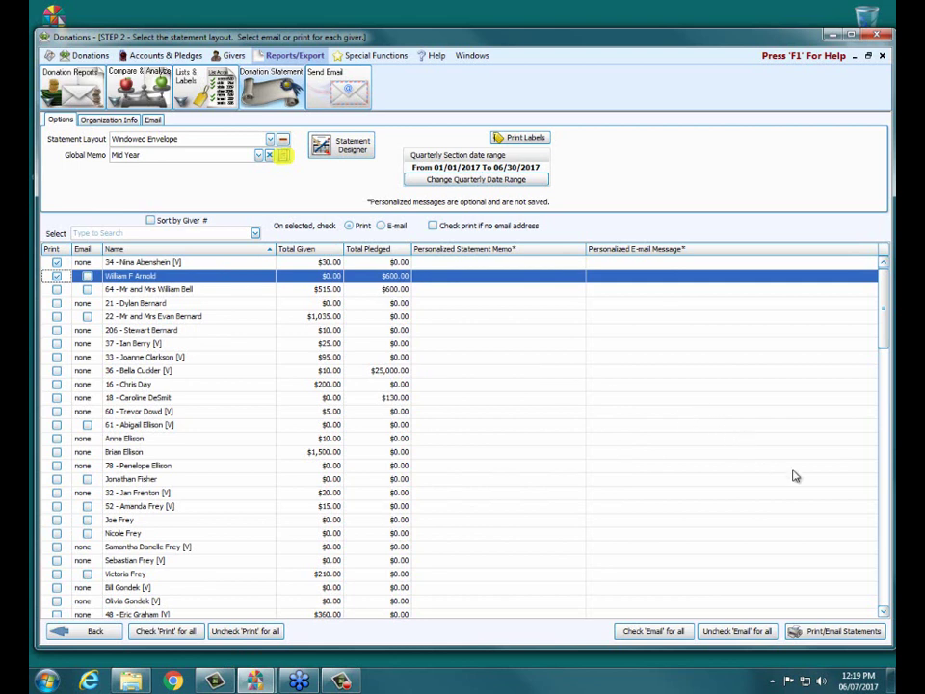
click(838, 632)
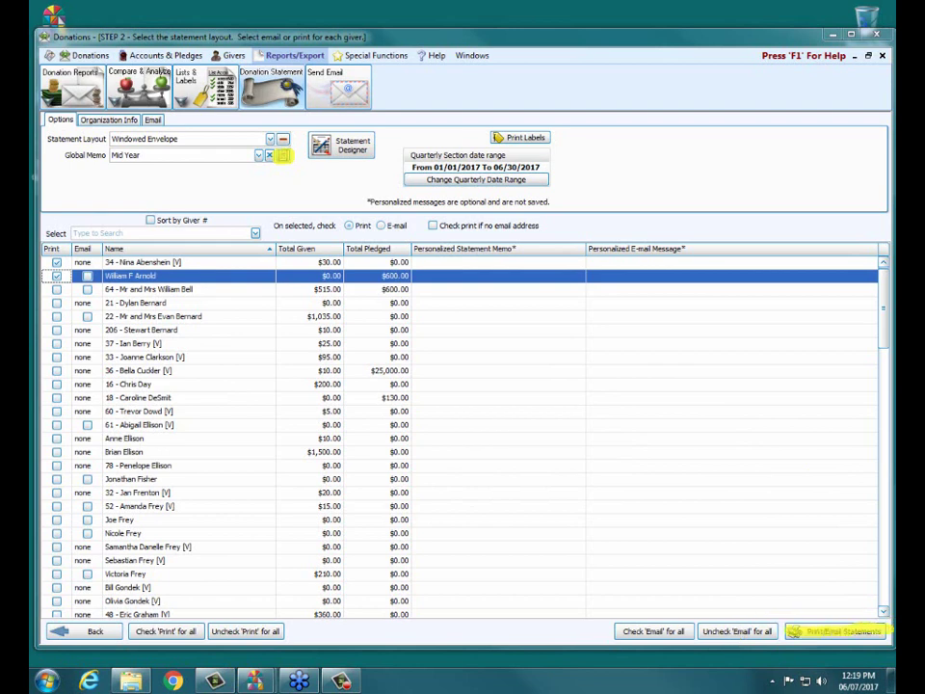
click(831, 632)
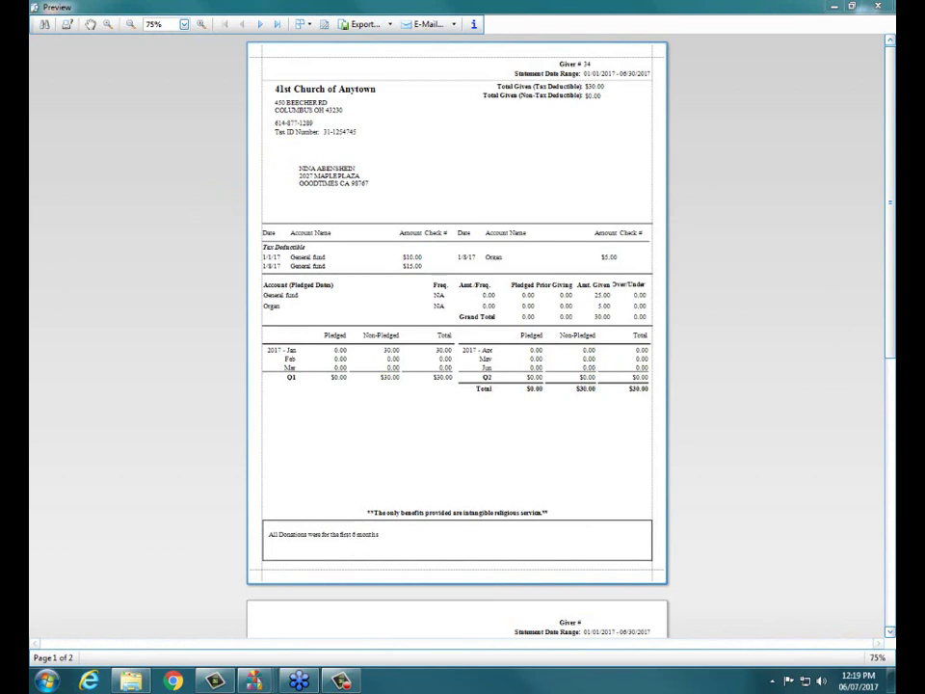
click(203, 24)
scroll(835, 358, down, 3)
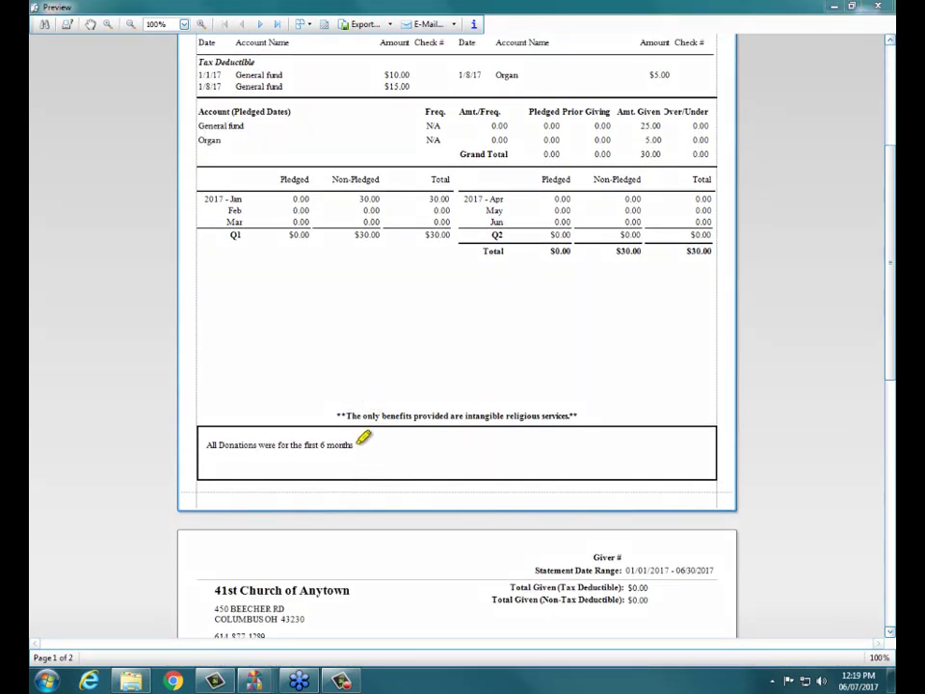
Review the memo, statement date range and quarterly giving totals on the first previewed statement, and close the preview.
mouse_move(357, 436)
mouse_down()
mouse_move(192, 441)
mouse_move(395, 442)
mouse_up()
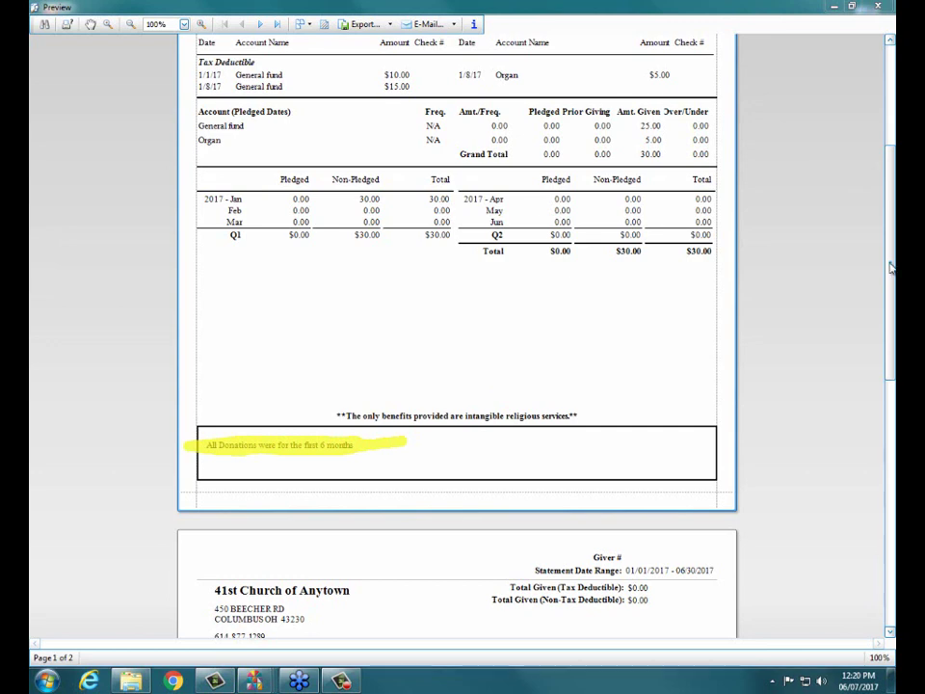
drag(889, 241, 889, 163)
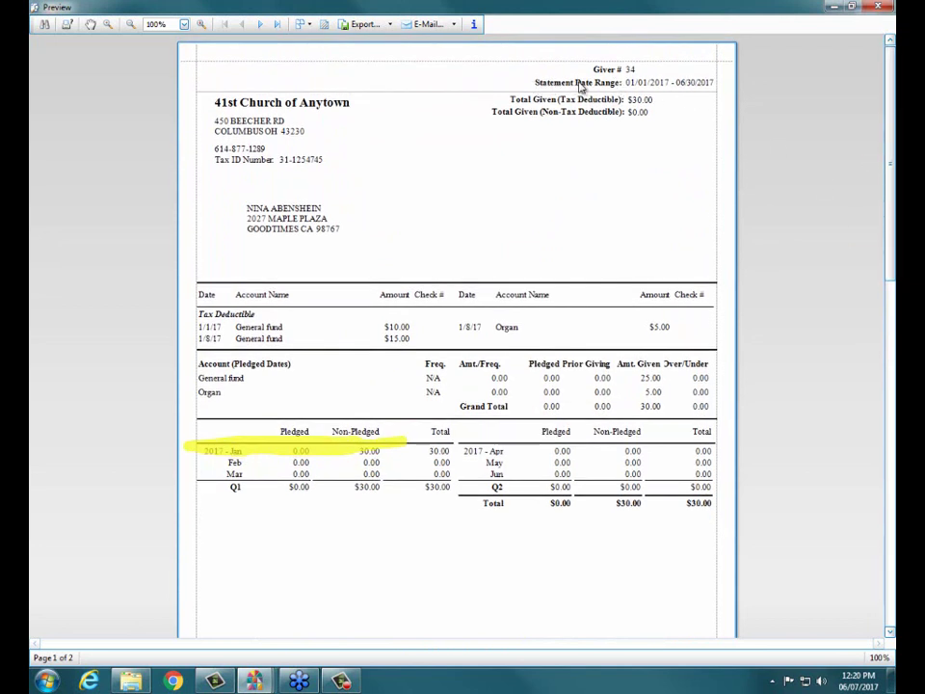
click(662, 83)
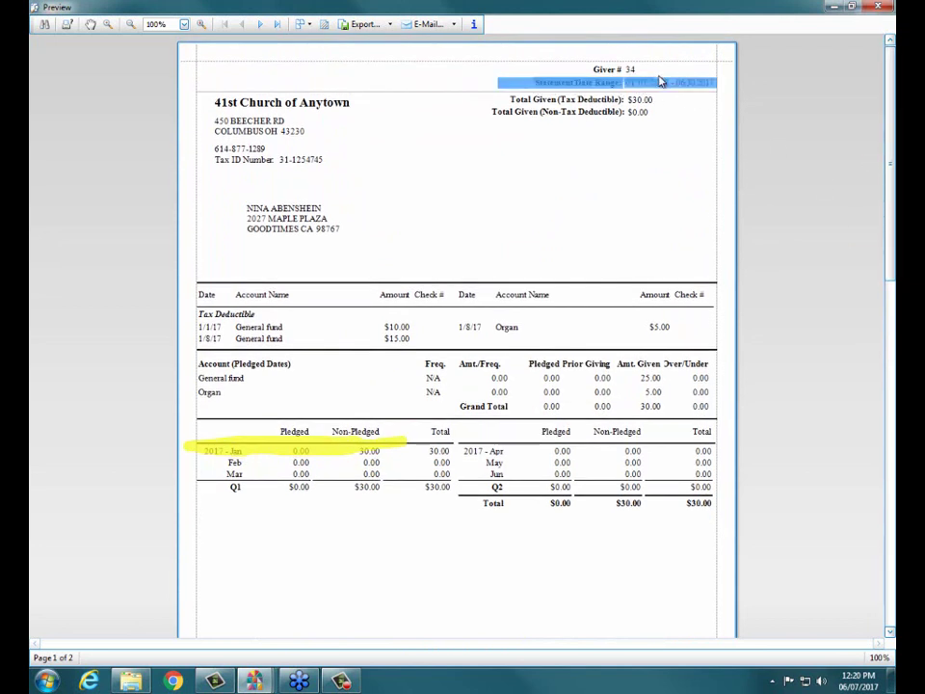
click(711, 83)
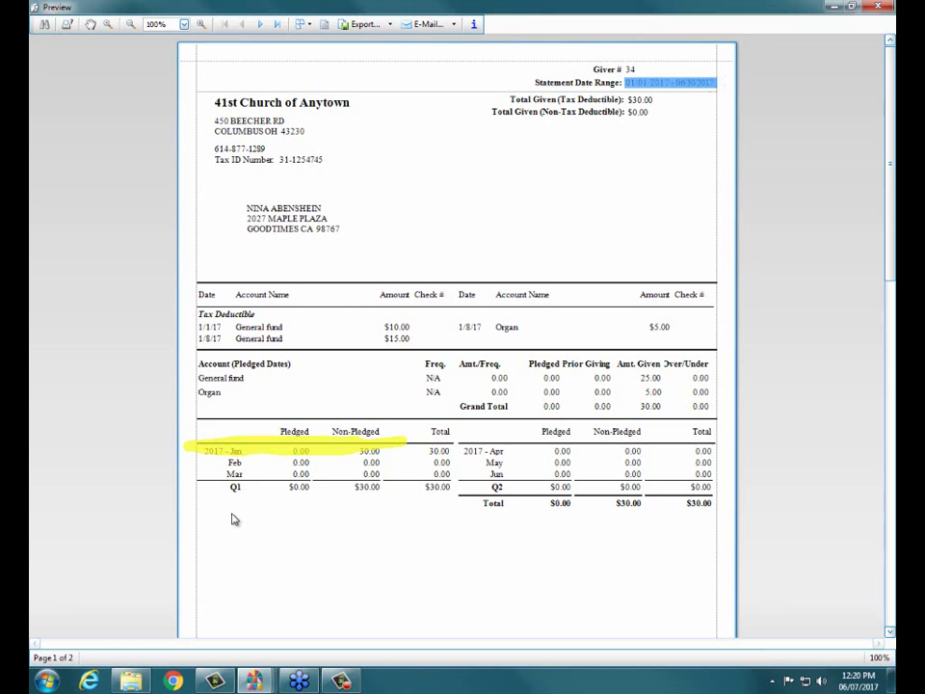
drag(231, 519, 596, 450)
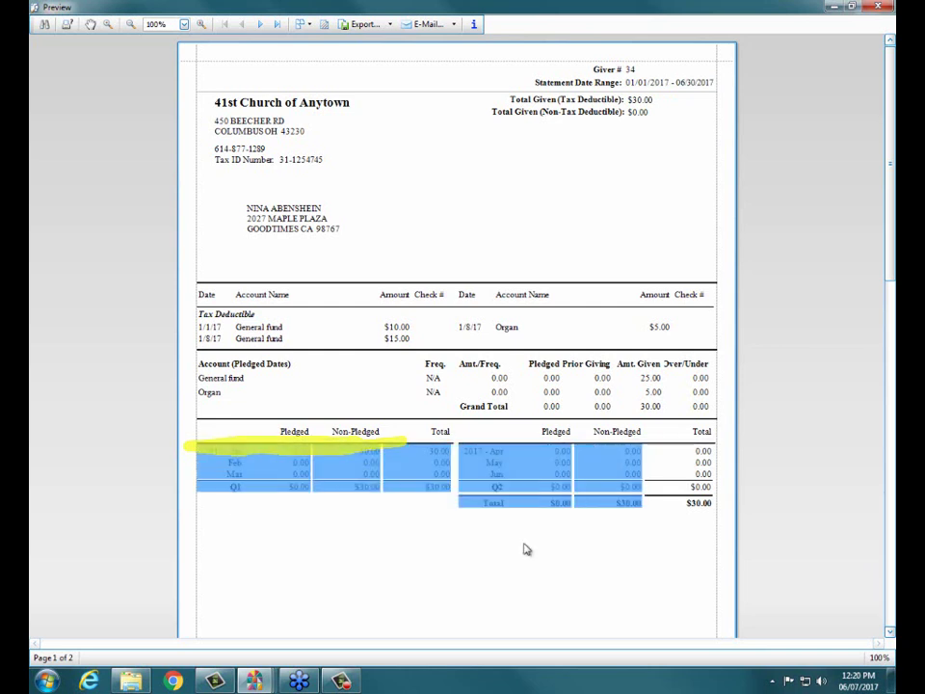
click(378, 553)
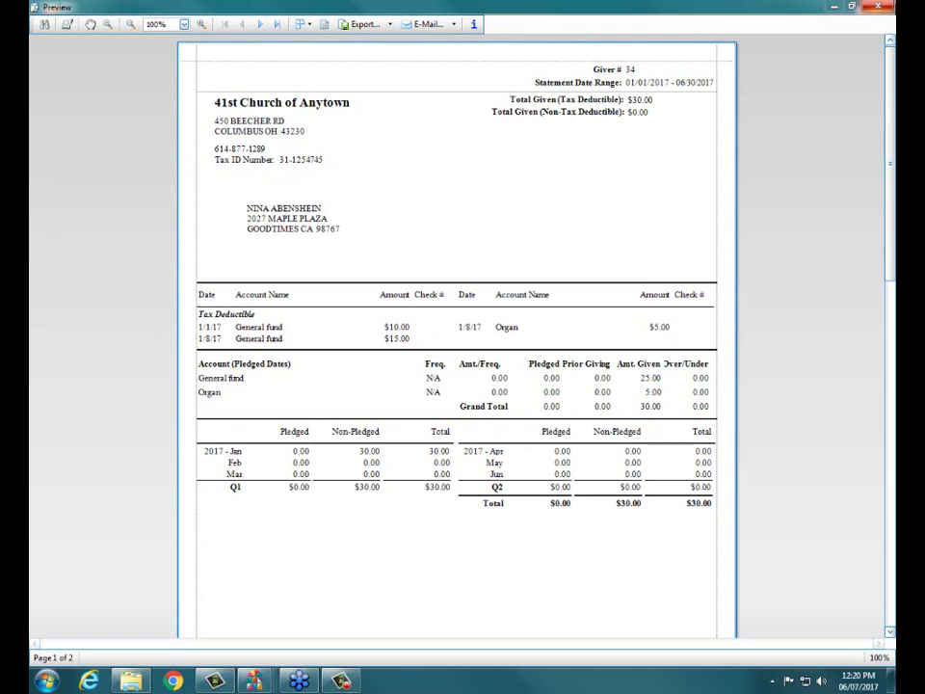
click(878, 7)
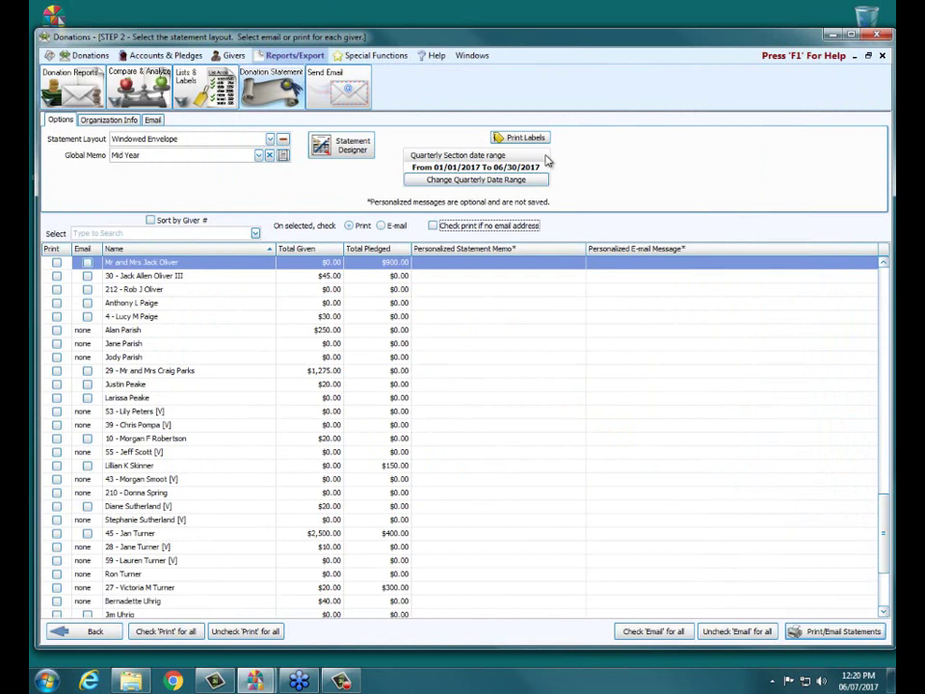
Open the Email Statements email setting for editing and examine its display name and the available outgoing mail servers.
click(153, 121)
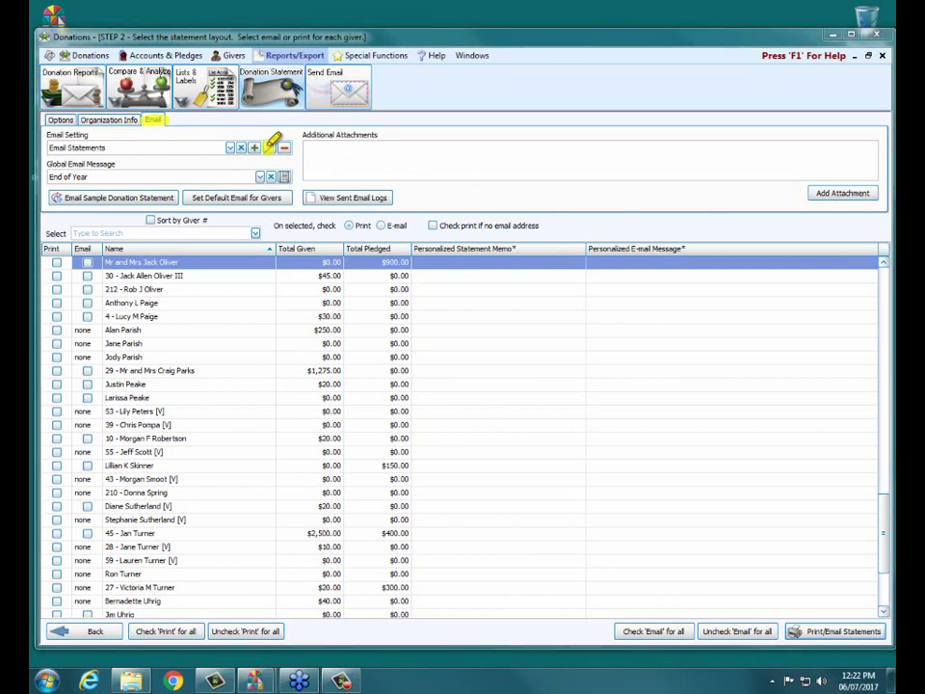
click(271, 147)
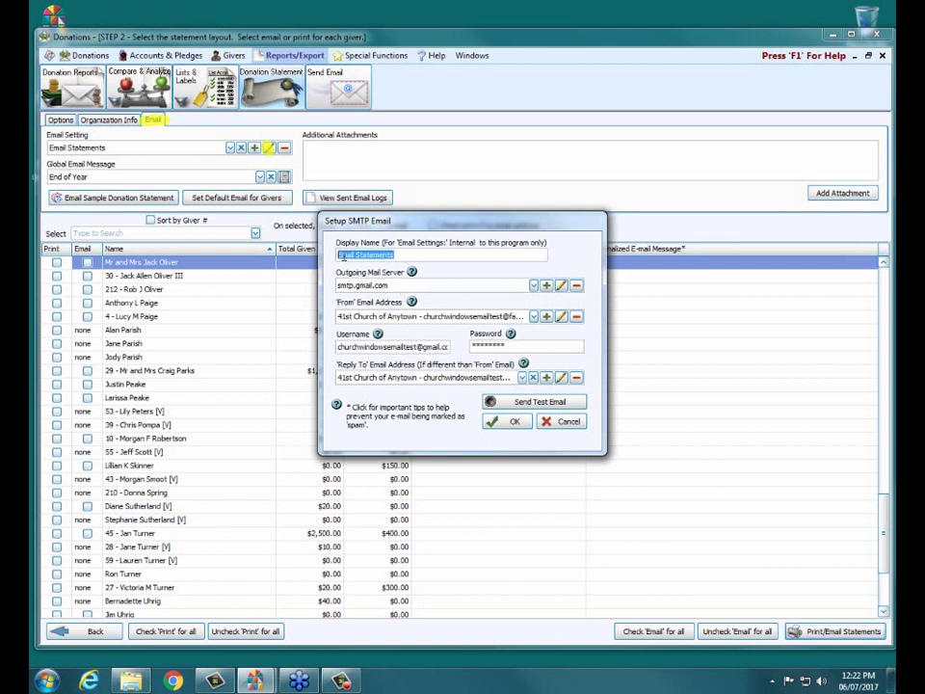
click(339, 254)
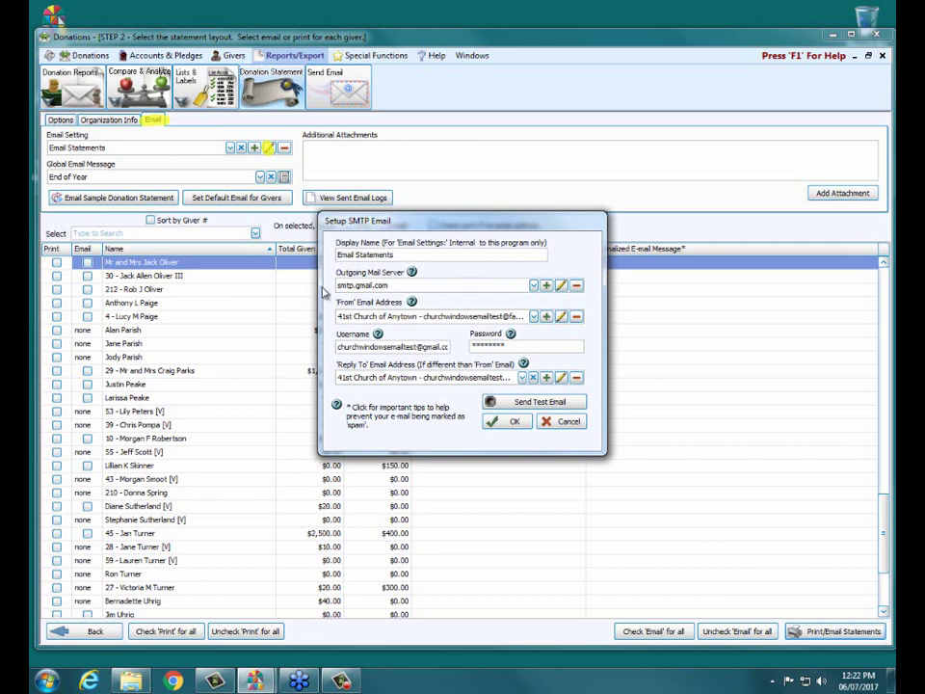
click(397, 287)
click(425, 285)
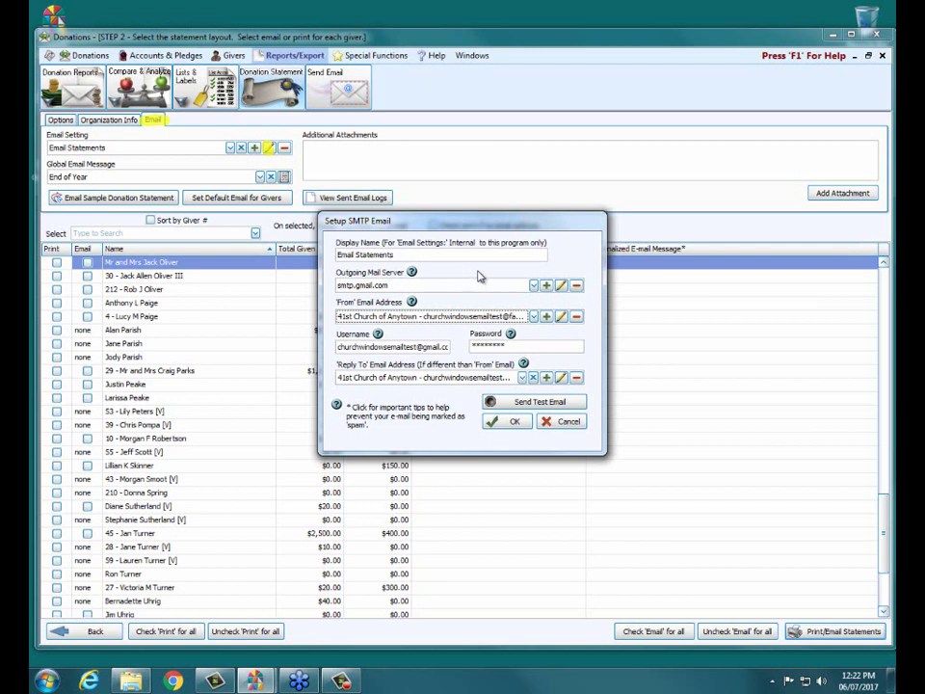
click(390, 290)
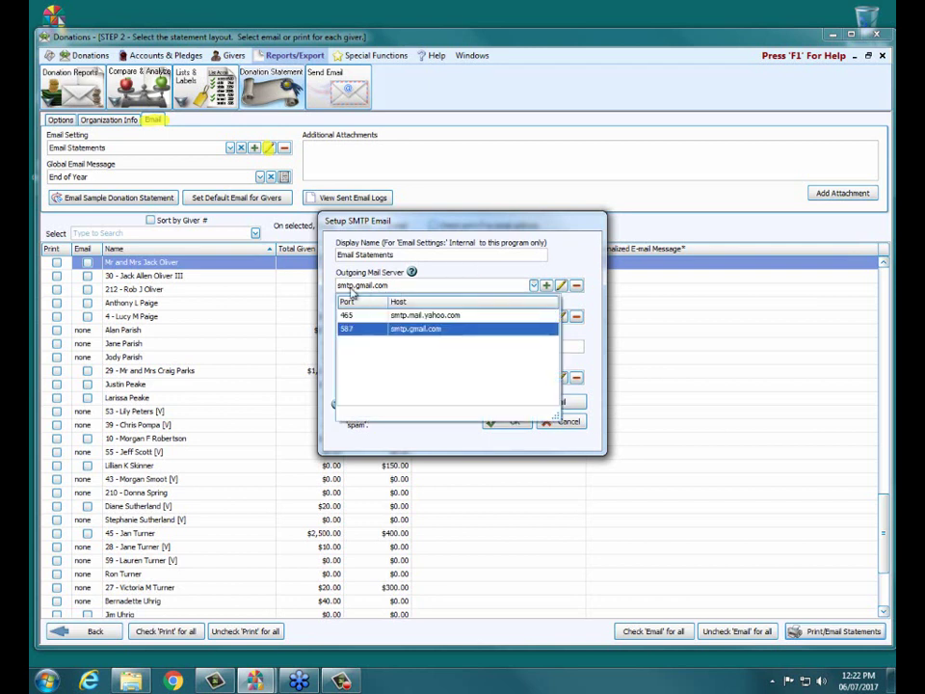
click(354, 289)
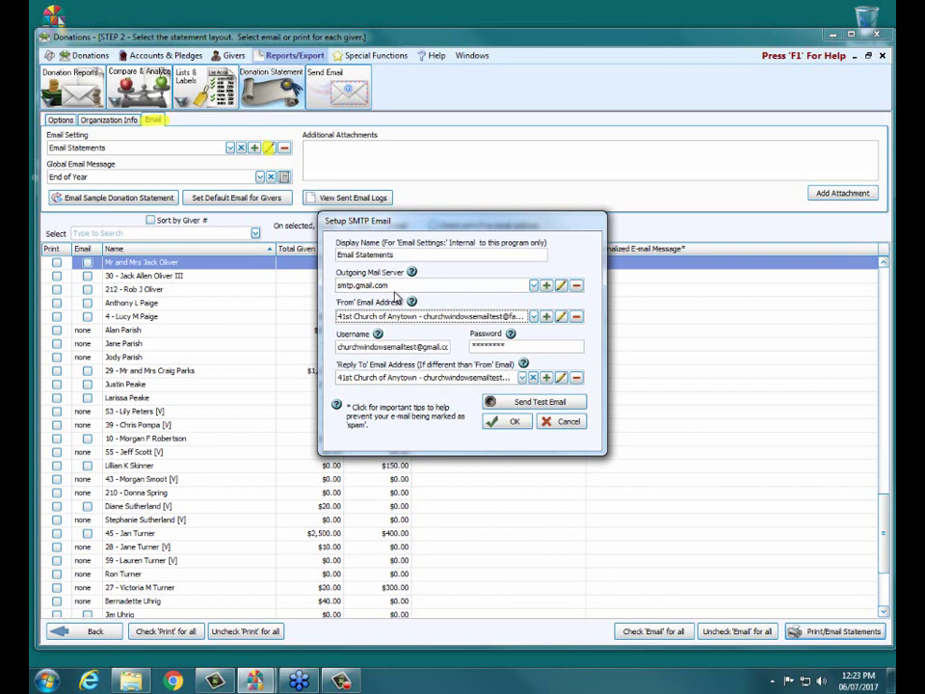
Switch to Chrome and search Google for "comcast smtp settings".
click(176, 682)
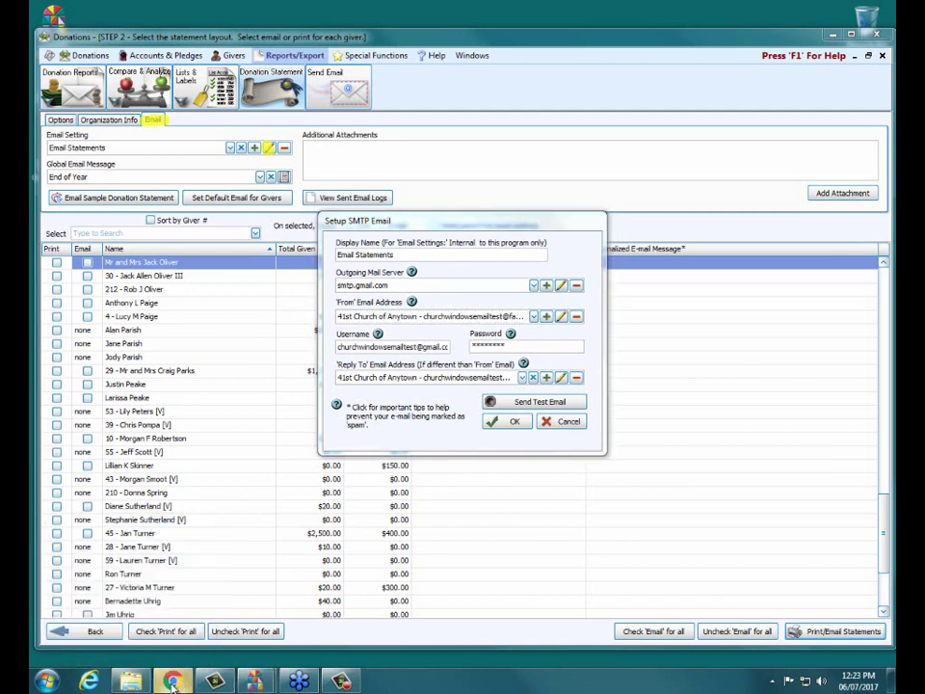
click(323, 343)
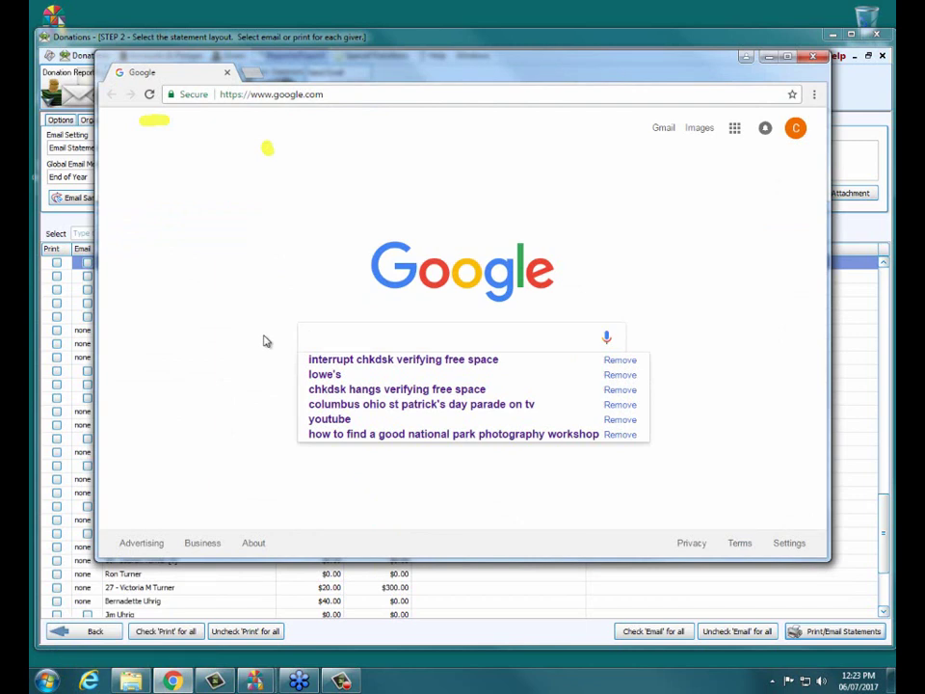
text(comcast )
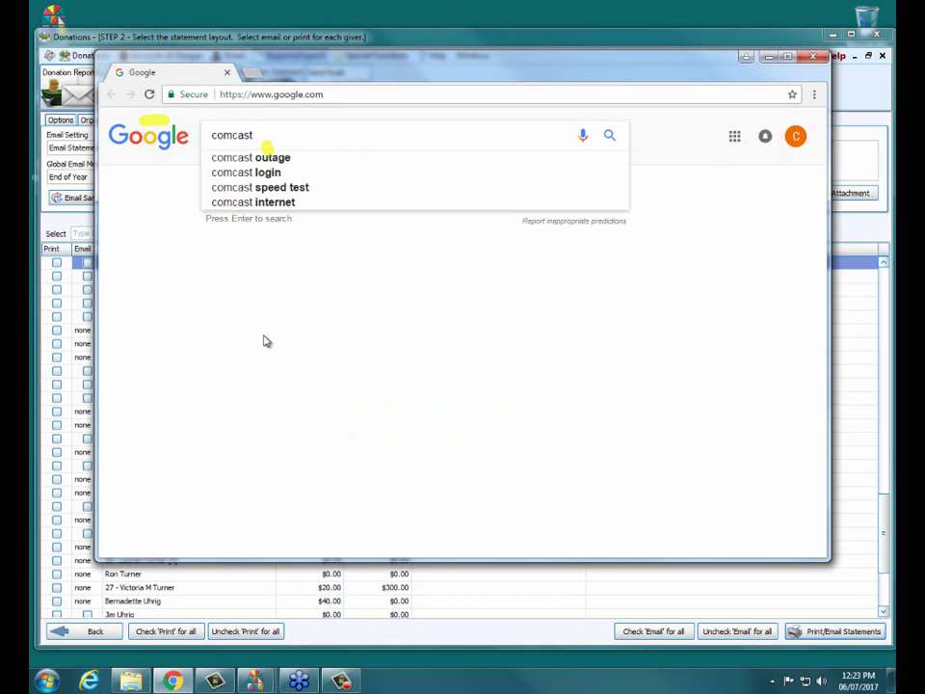
text(smtp )
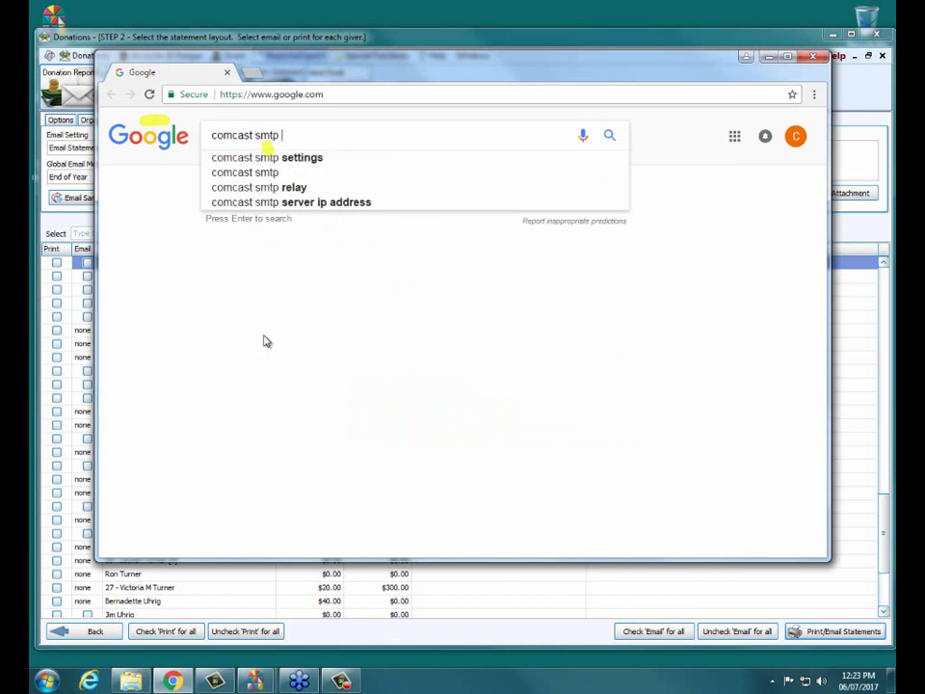
text(setti)
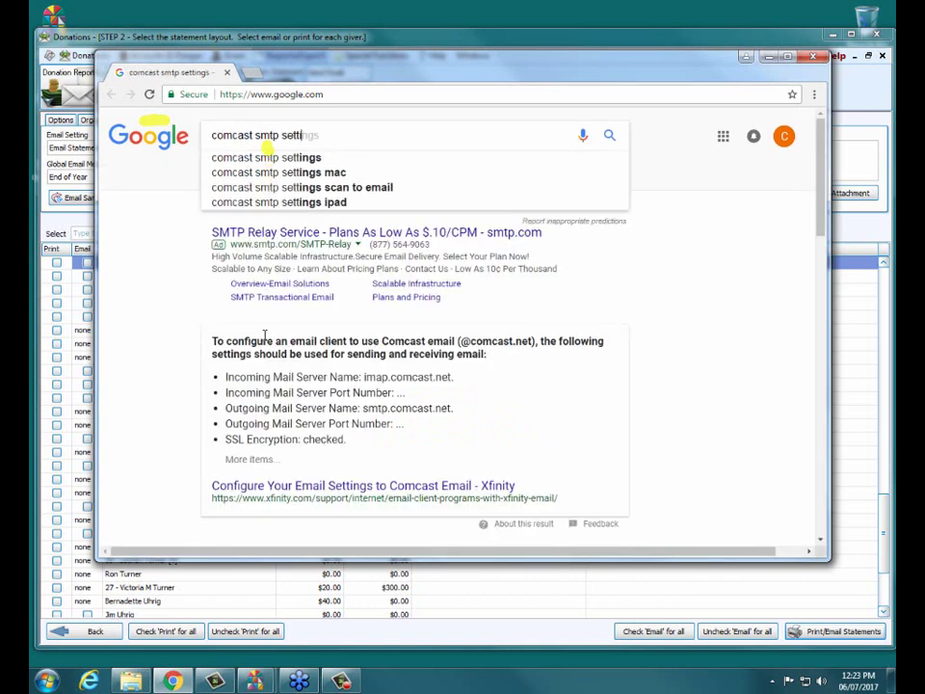
text(ngs)
key(Return)
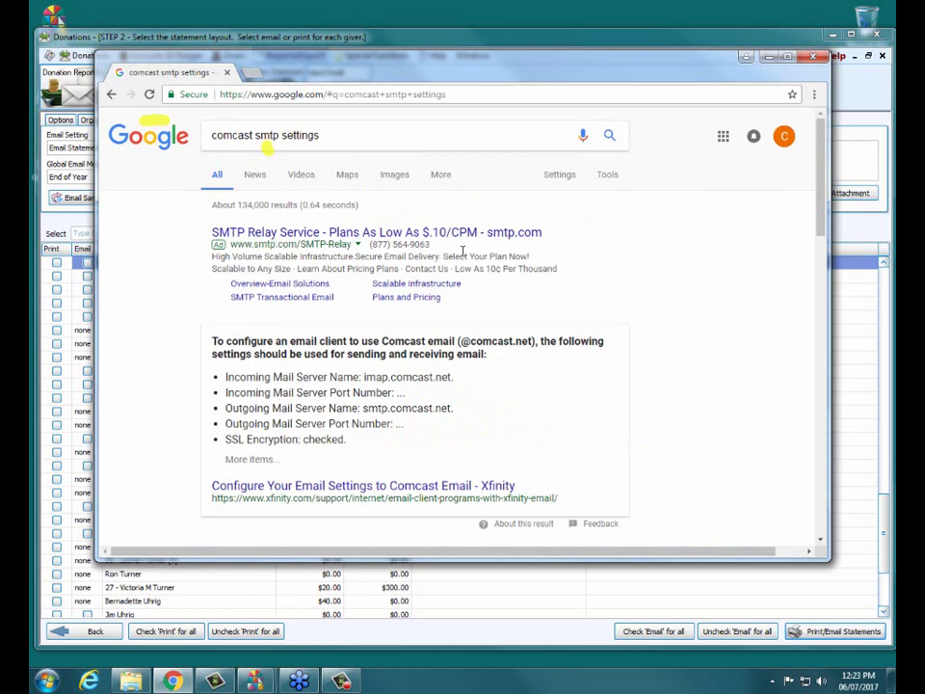
Read the mail server names and outgoing port on Xfinity's Configure Your Email Settings to Comcast Email page, and minimize the browser.
scroll(699, 328, down, 2)
scroll(702, 332, down, 2)
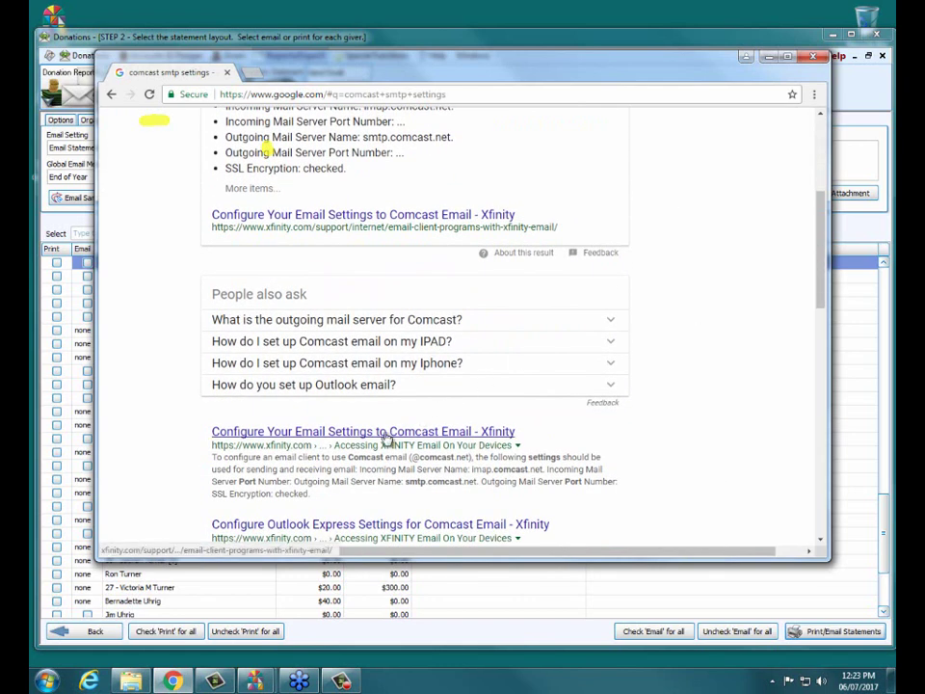
click(386, 439)
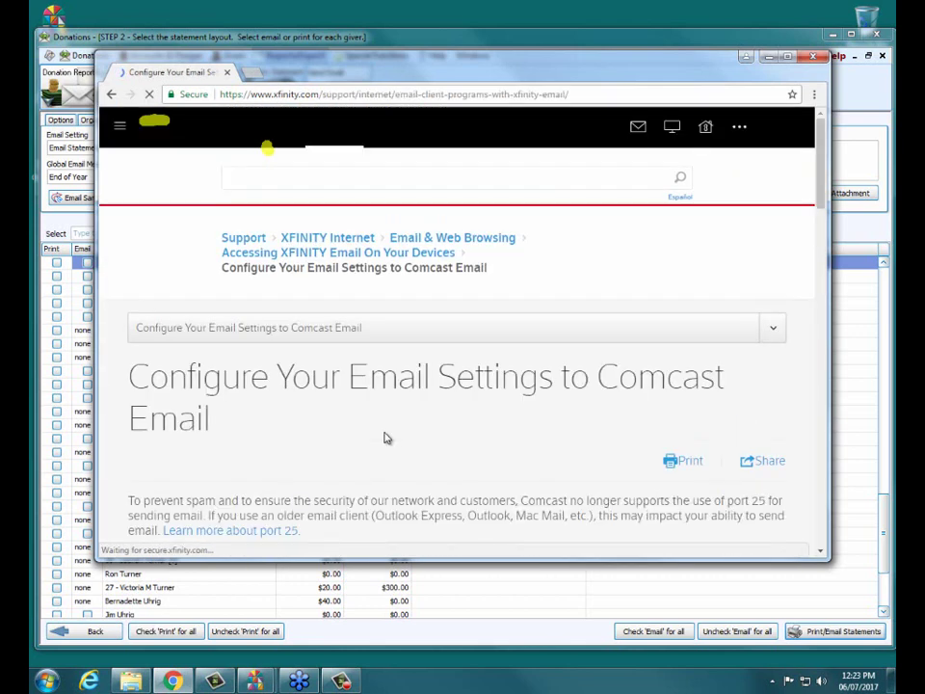
scroll(384, 439, down, 3)
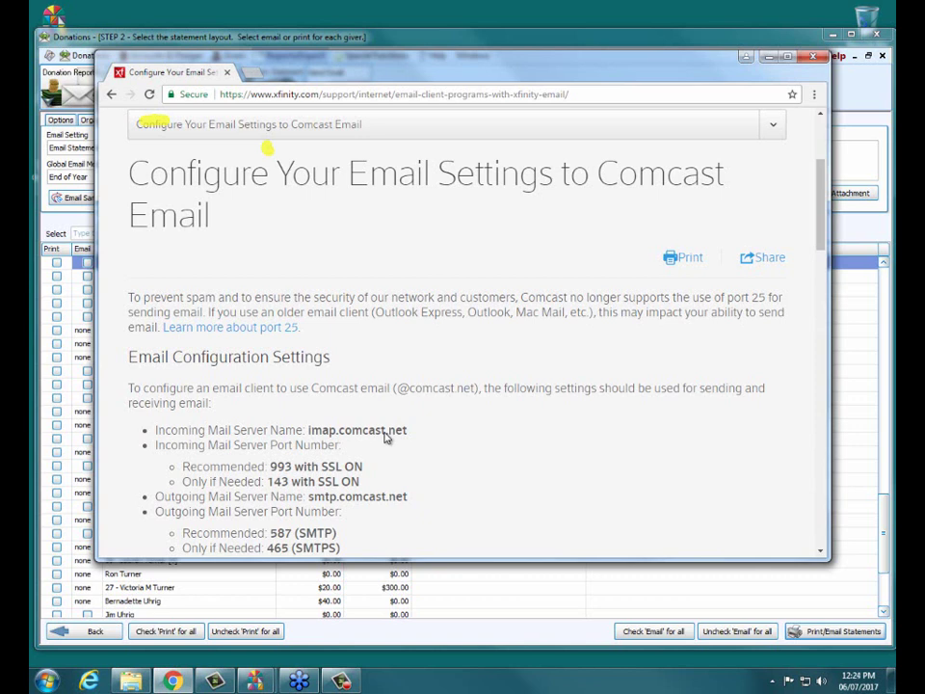
scroll(386, 436, down, 3)
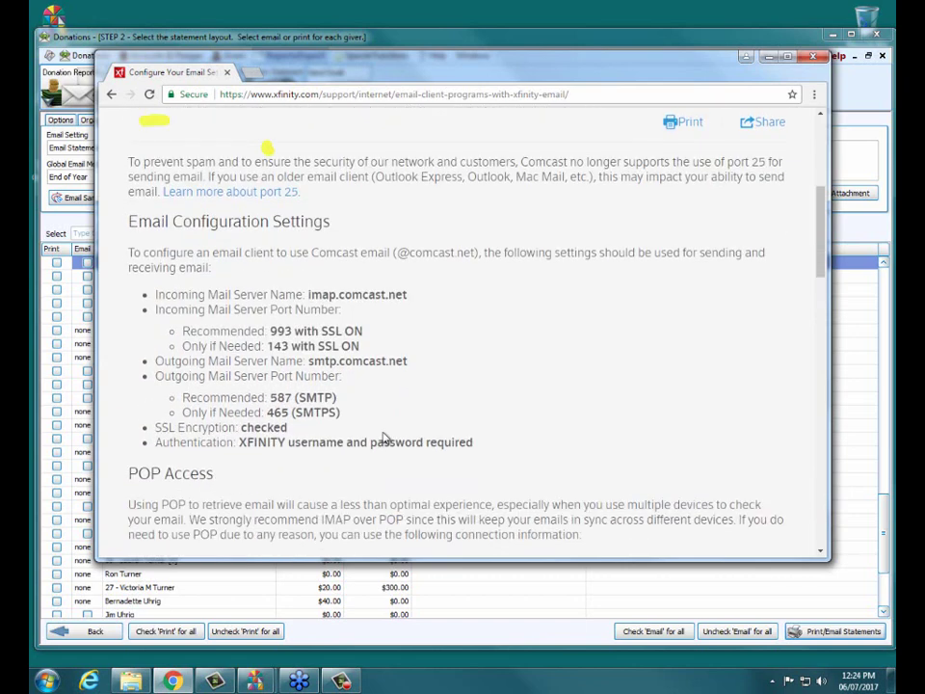
drag(309, 295, 416, 291)
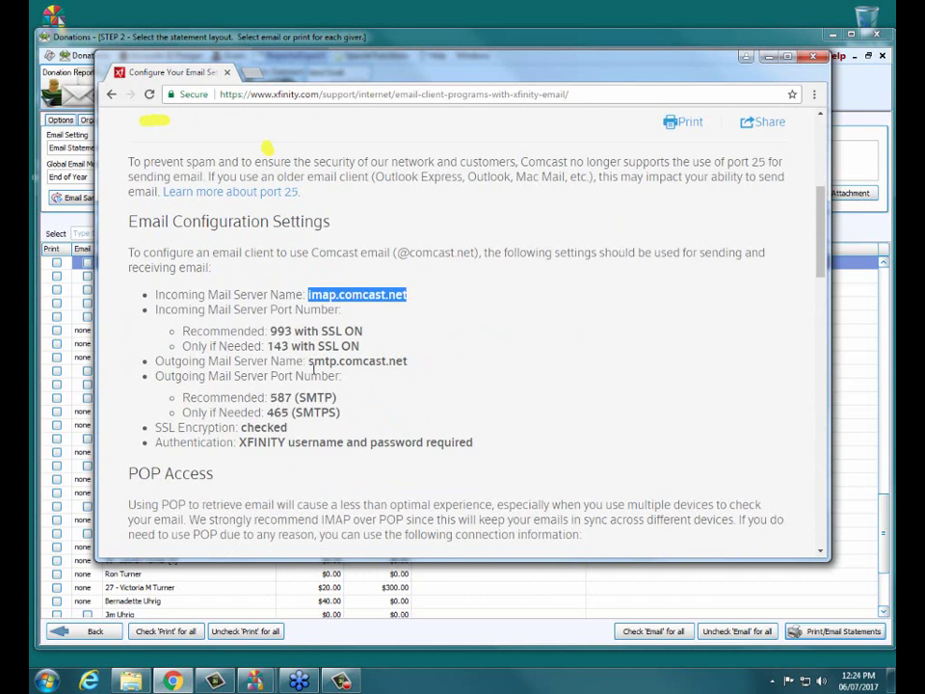
drag(306, 363, 408, 361)
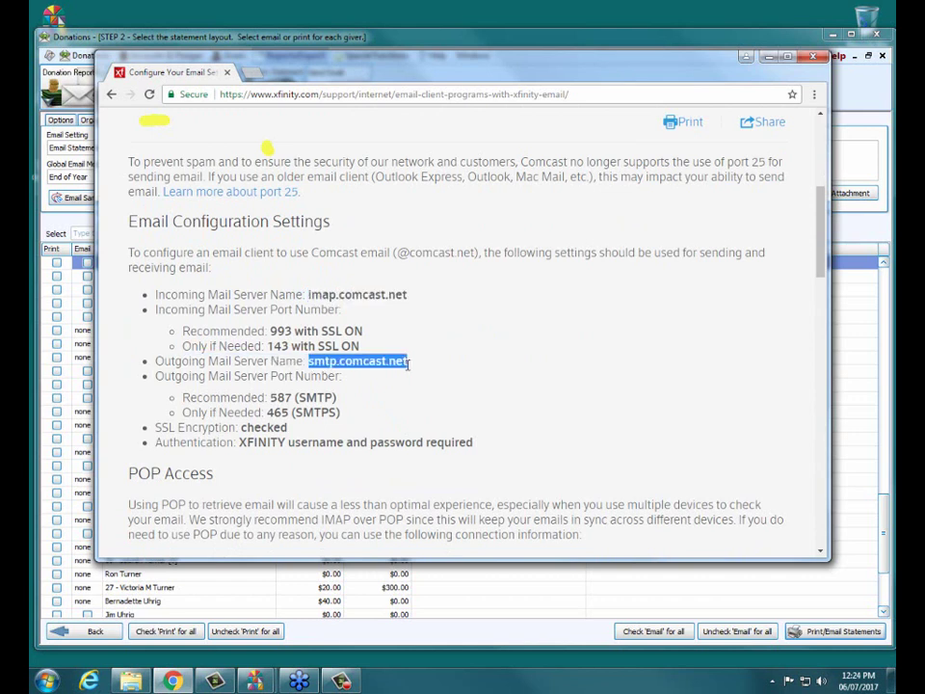
drag(276, 397, 328, 397)
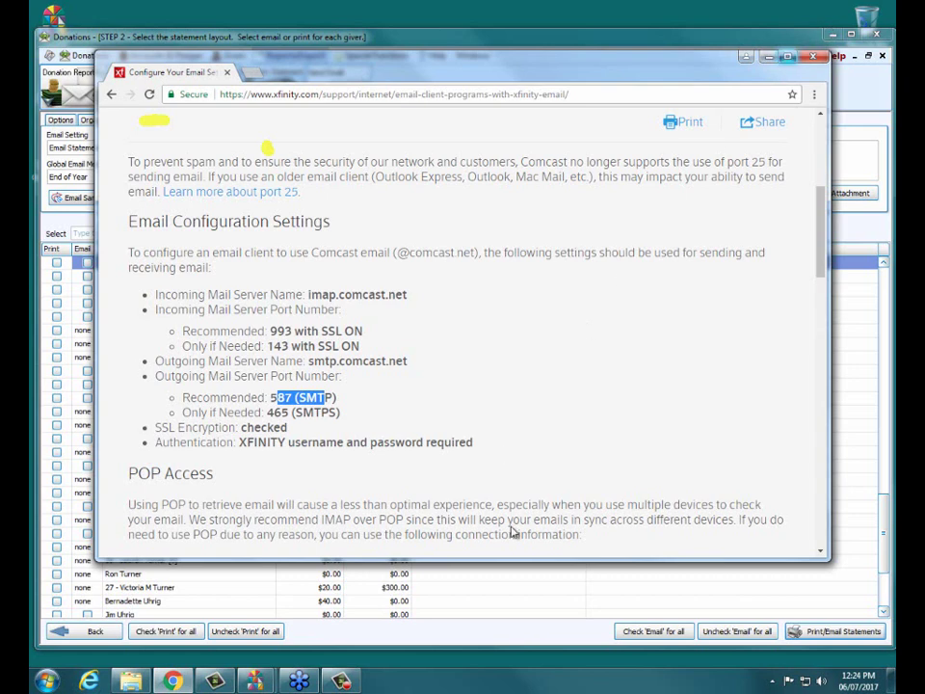
click(767, 56)
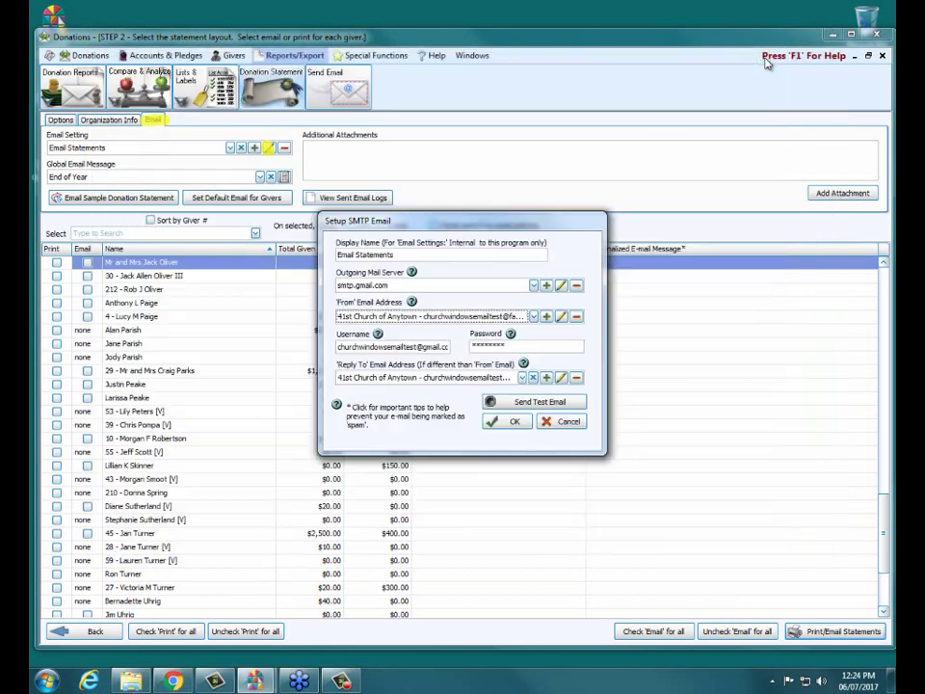
Open the smtp.gmail.com server's settings, check the port number, perform a connection test and accept the server settings.
click(561, 286)
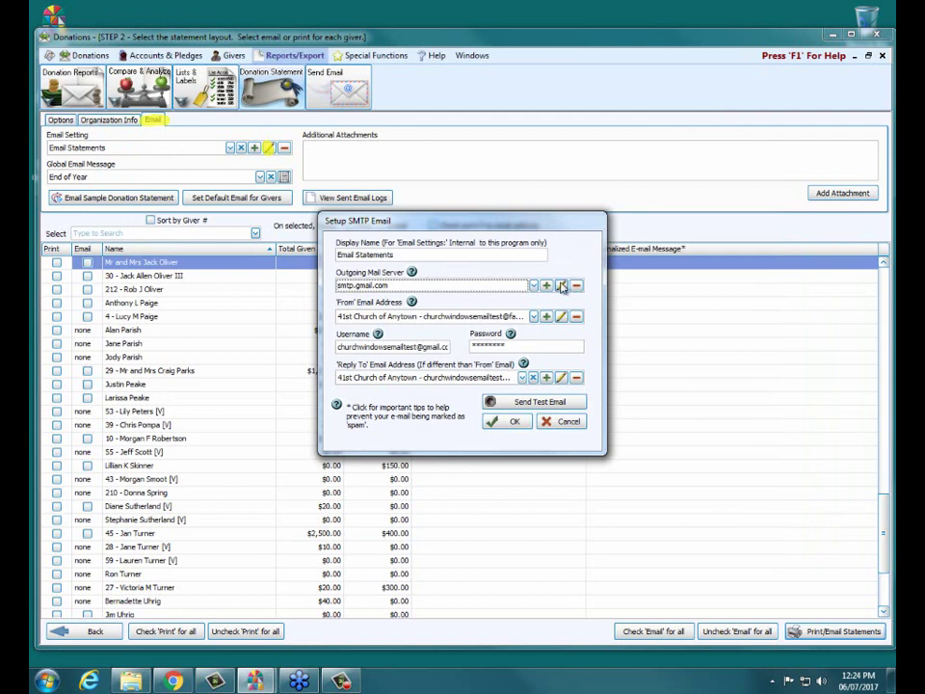
click(562, 287)
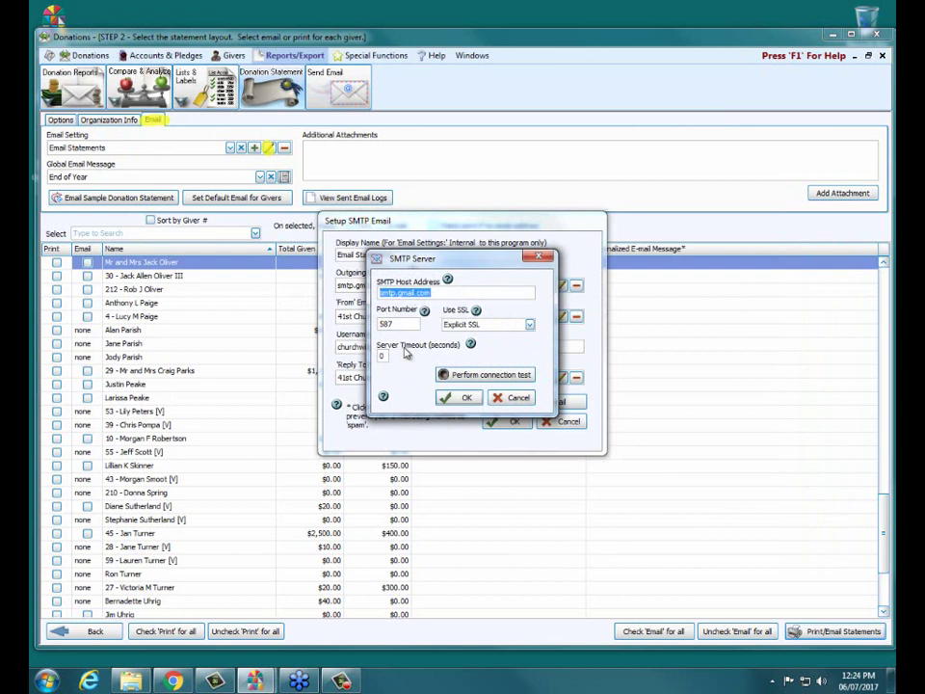
click(400, 326)
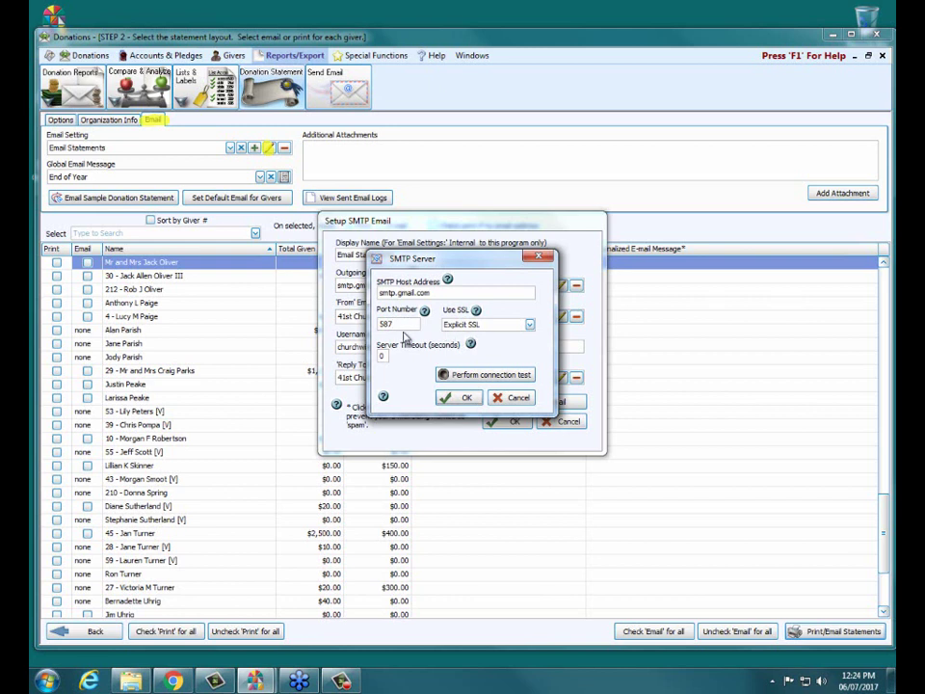
click(492, 375)
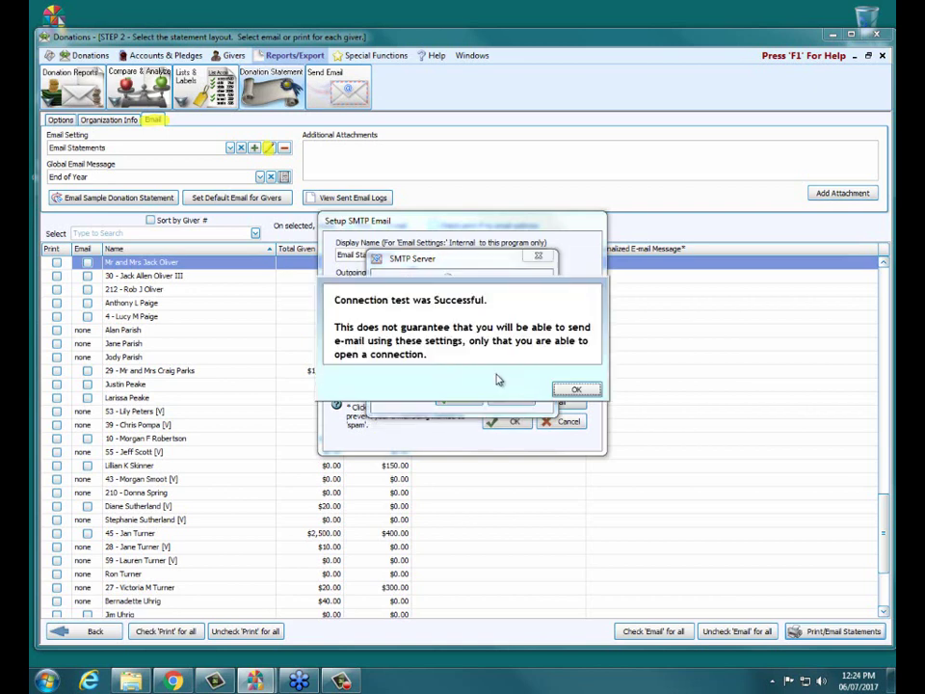
click(578, 390)
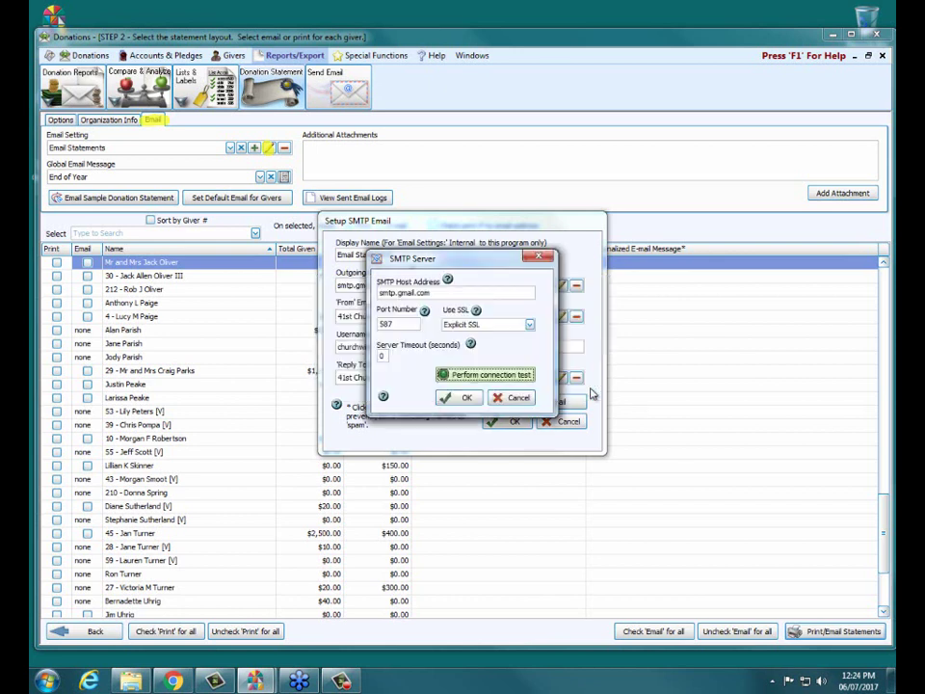
click(443, 399)
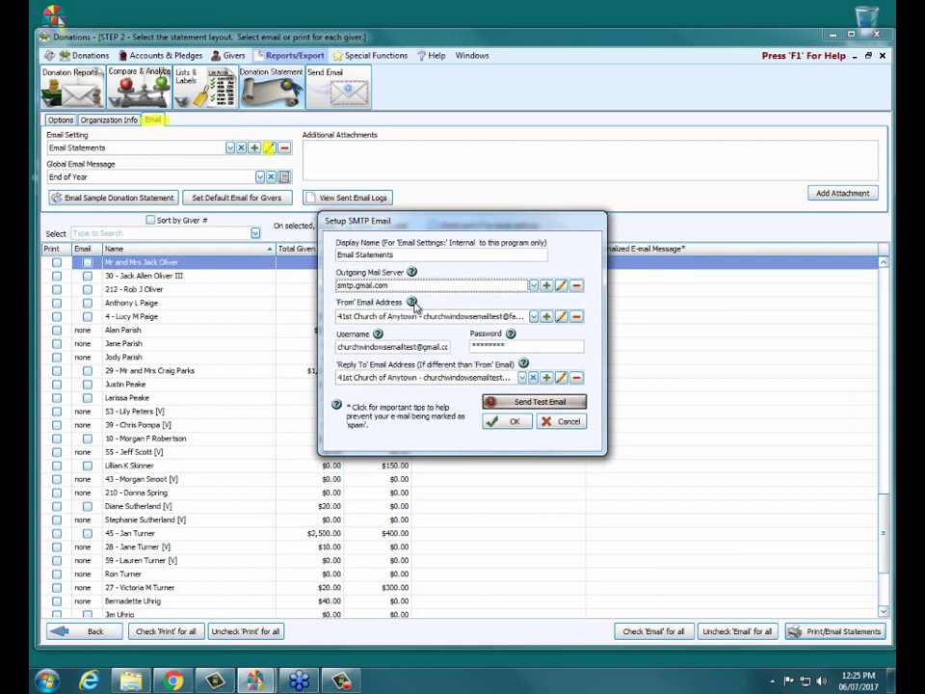
Examine the fields for adding a new 'From' email address, and leave without adding one.
click(548, 319)
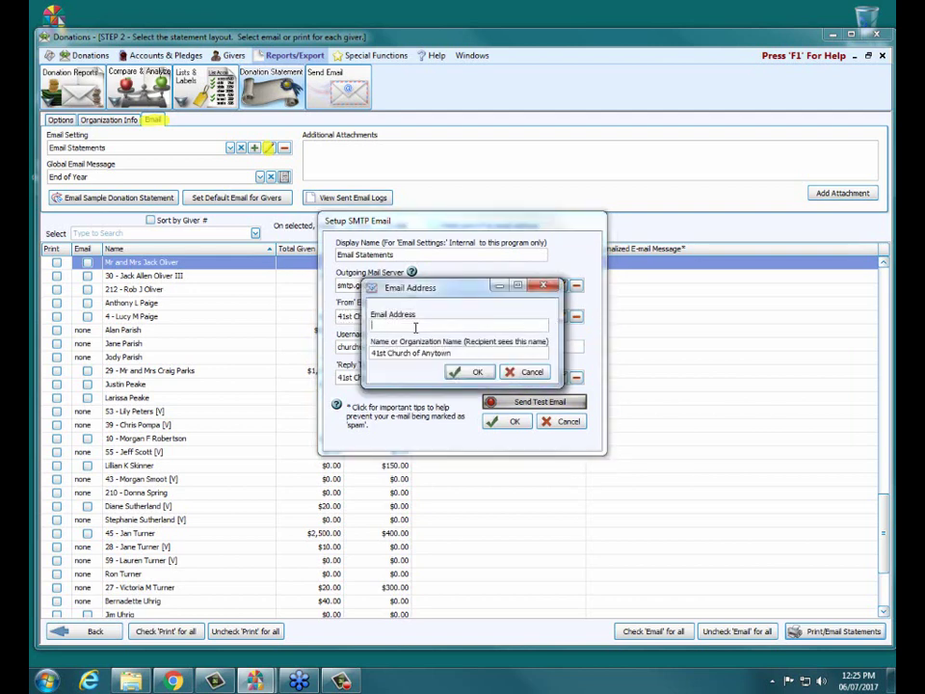
click(529, 374)
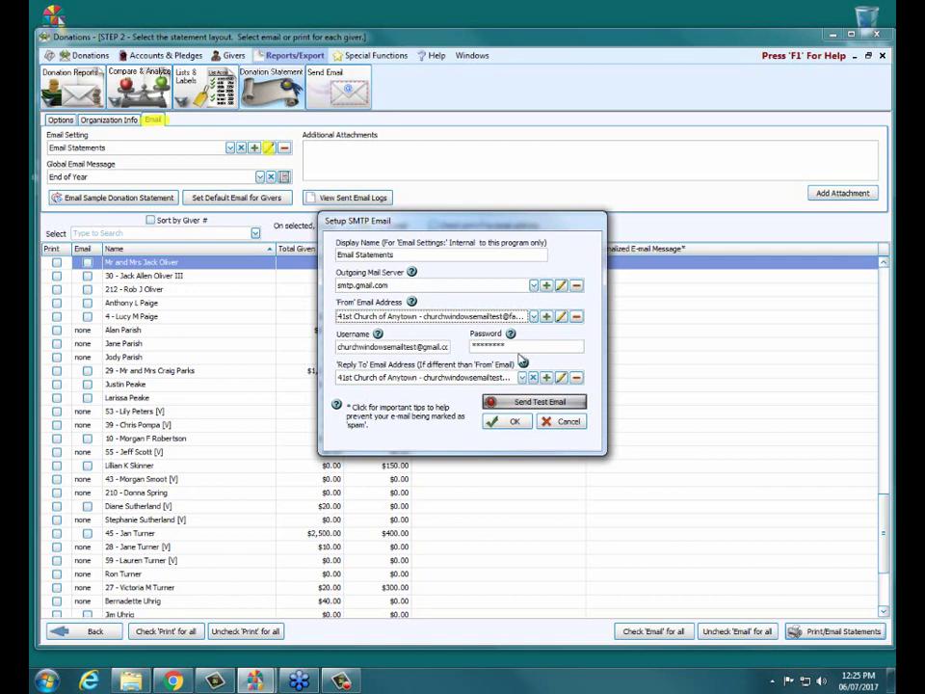
Send a test email with the Email Statements SMTP setup, dismiss the delivery notice and accept the setup.
click(499, 407)
click(511, 367)
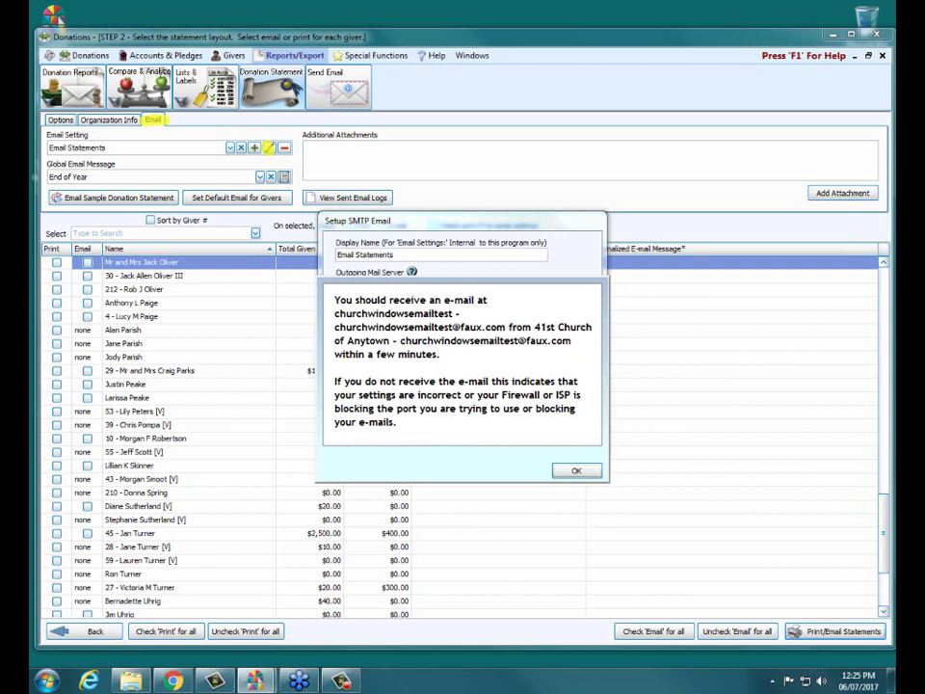
mouse_move(335, 300)
mouse_down()
mouse_move(540, 291)
mouse_move(554, 327)
mouse_move(487, 359)
mouse_move(330, 347)
mouse_move(338, 299)
mouse_move(478, 328)
mouse_up()
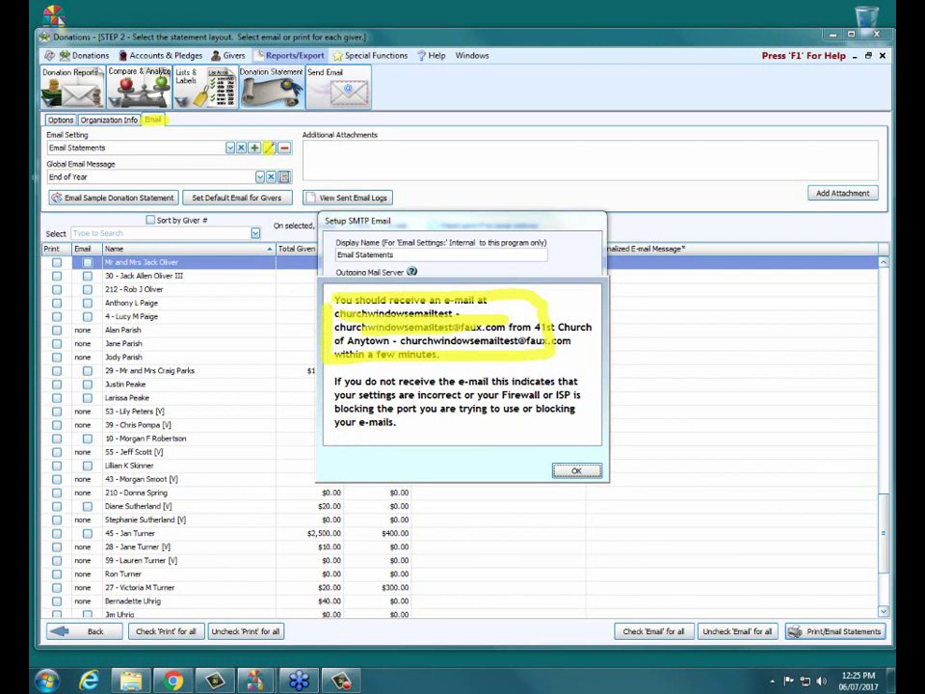
click(577, 471)
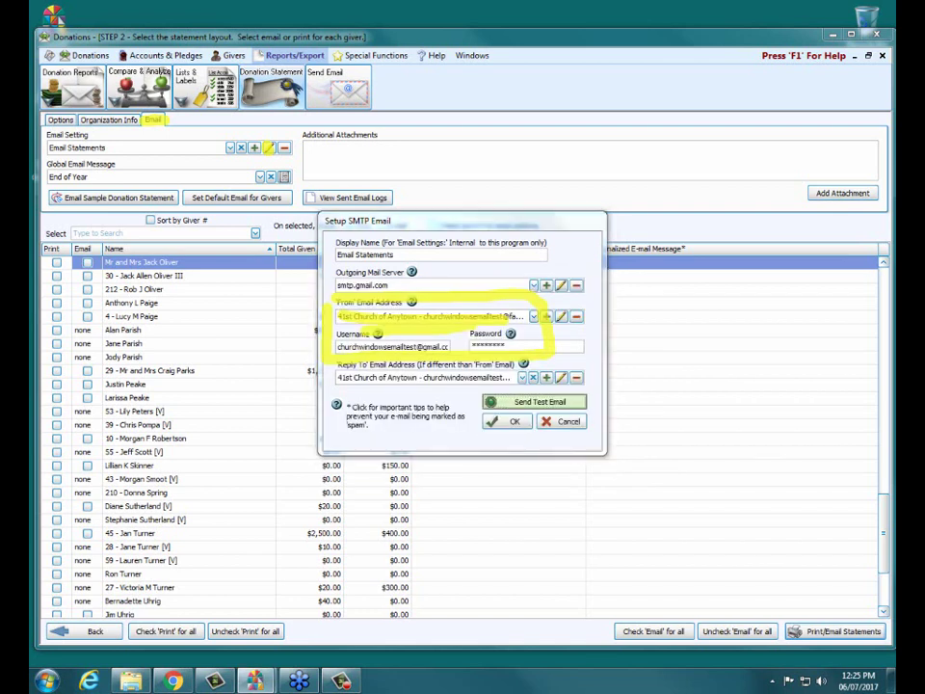
click(511, 422)
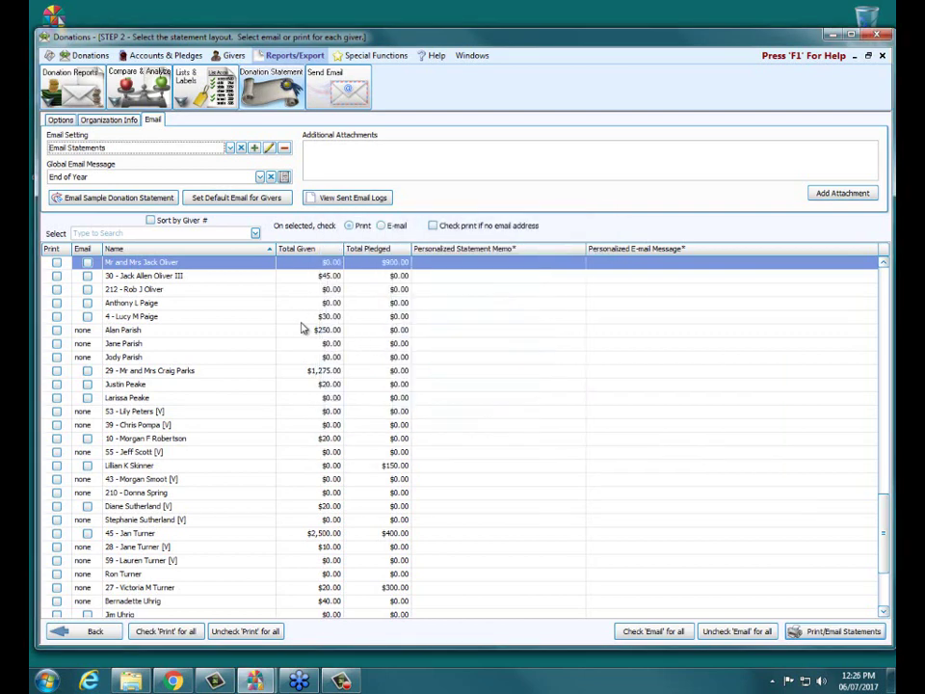
Examine the Print and Email check boxes from the start of the giver list, including givers without an email address.
drag(884, 502, 884, 289)
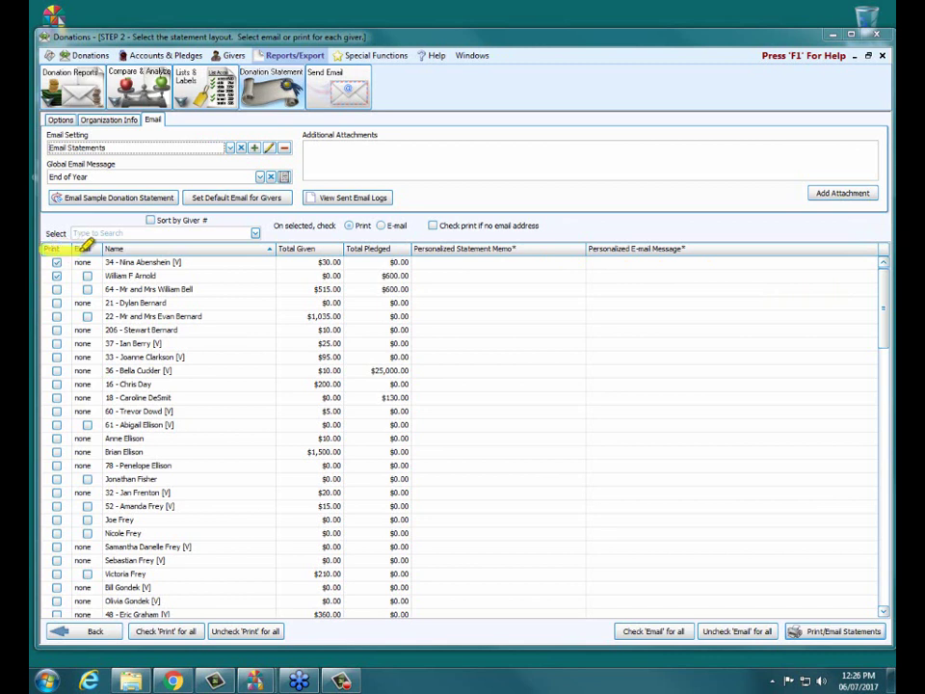
mouse_move(86, 246)
mouse_down()
mouse_move(97, 245)
mouse_move(103, 450)
mouse_up()
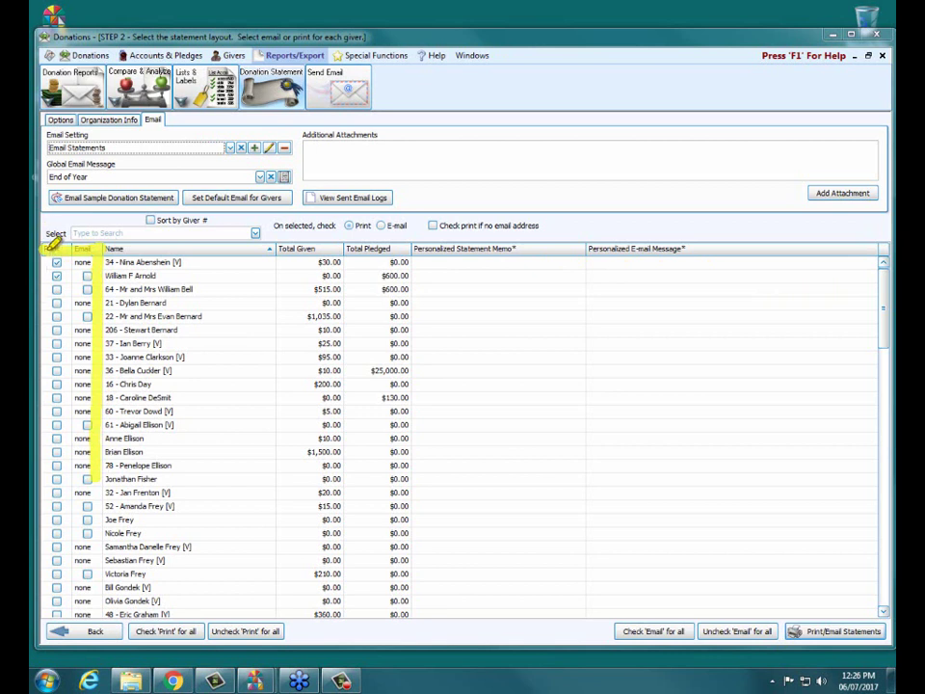
mouse_move(51, 243)
mouse_down()
mouse_move(55, 482)
mouse_move(83, 494)
mouse_up()
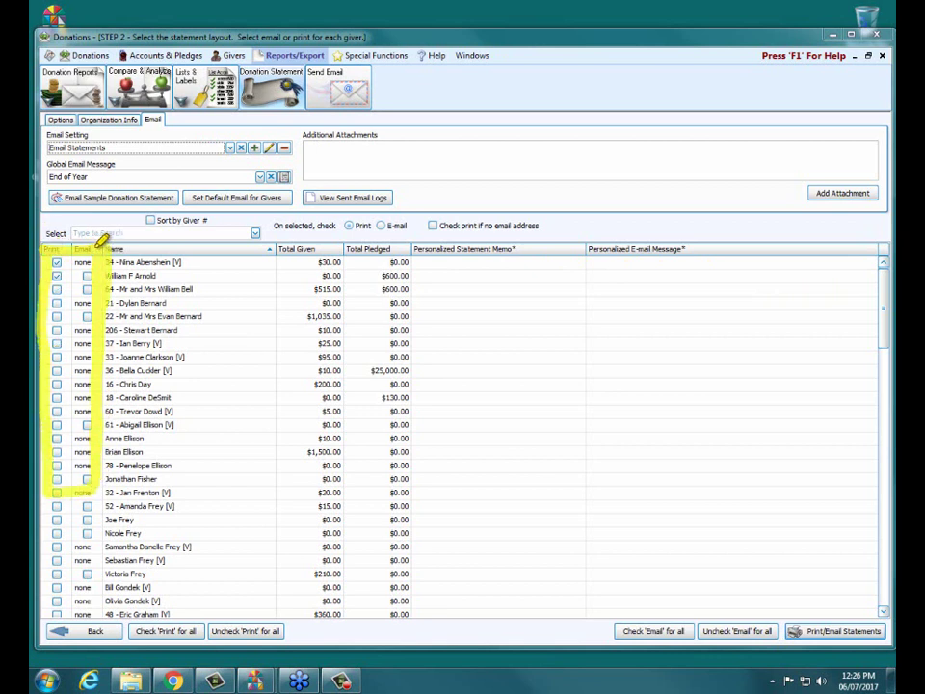
drag(68, 243, 60, 465)
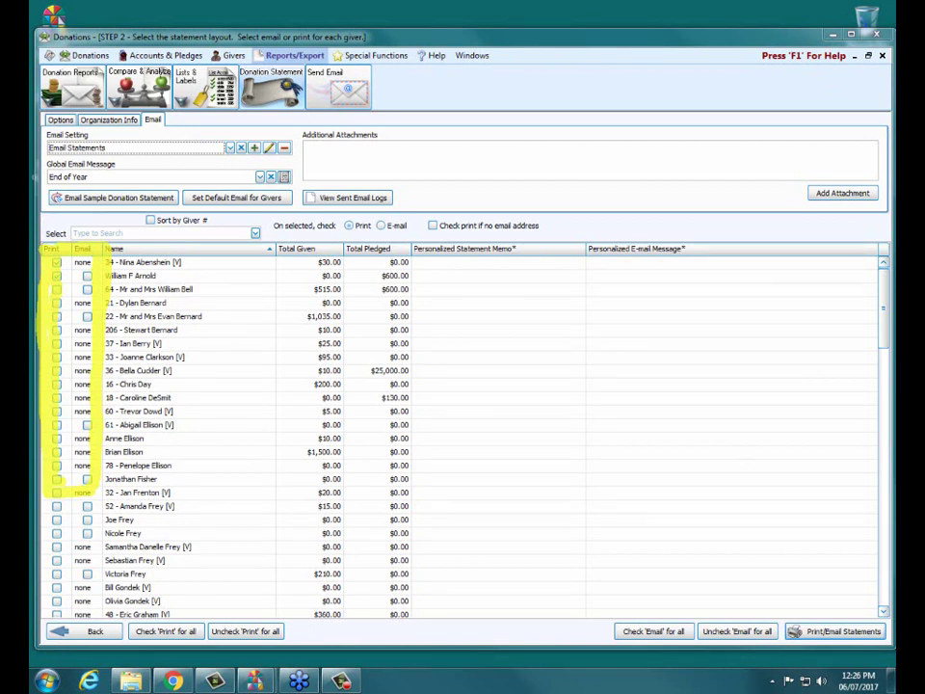
key(Escape)
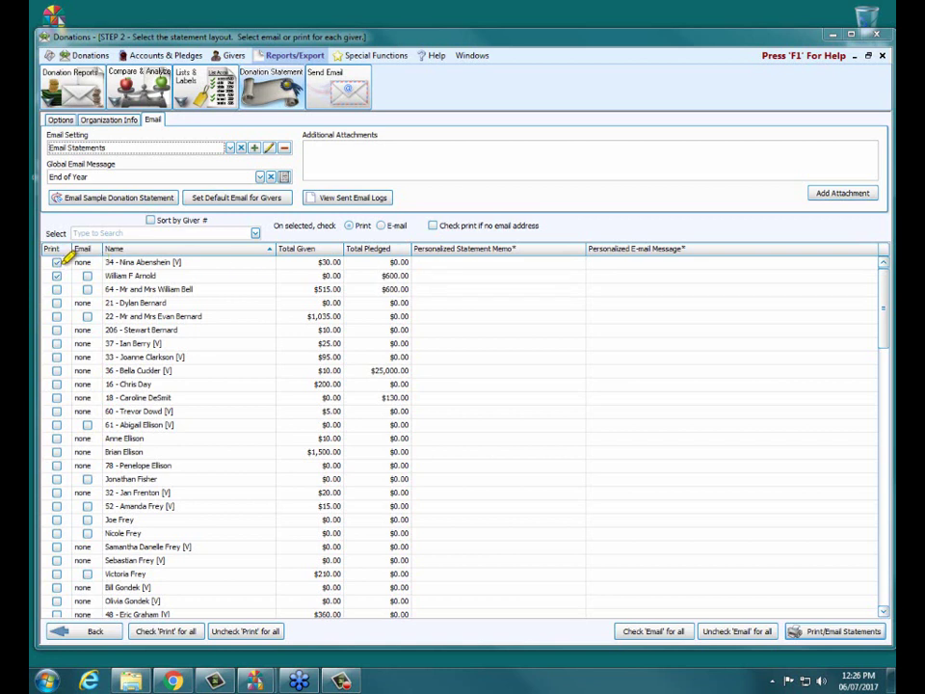
drag(63, 262, 96, 260)
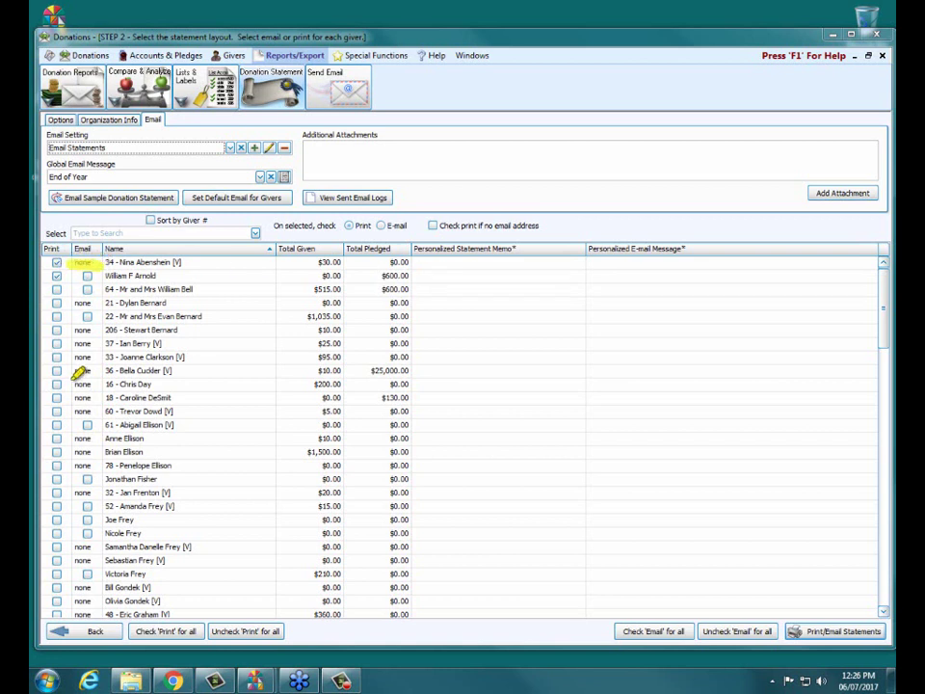
drag(75, 344, 95, 343)
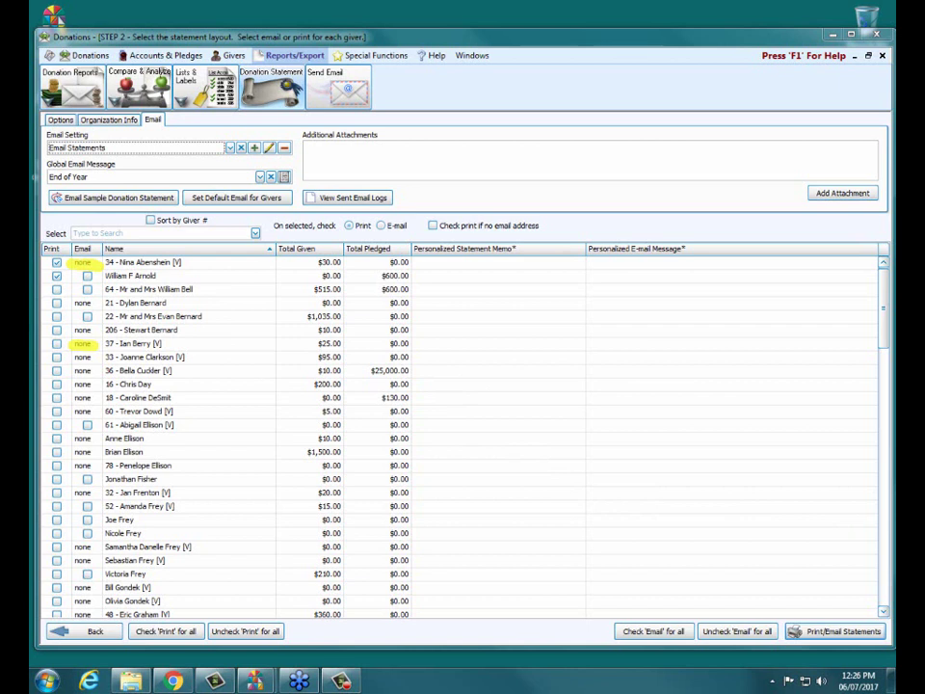
Mark all givers for email, start the print/email statement run, and decline sending the donation statement emails.
drag(621, 634, 679, 627)
click(631, 633)
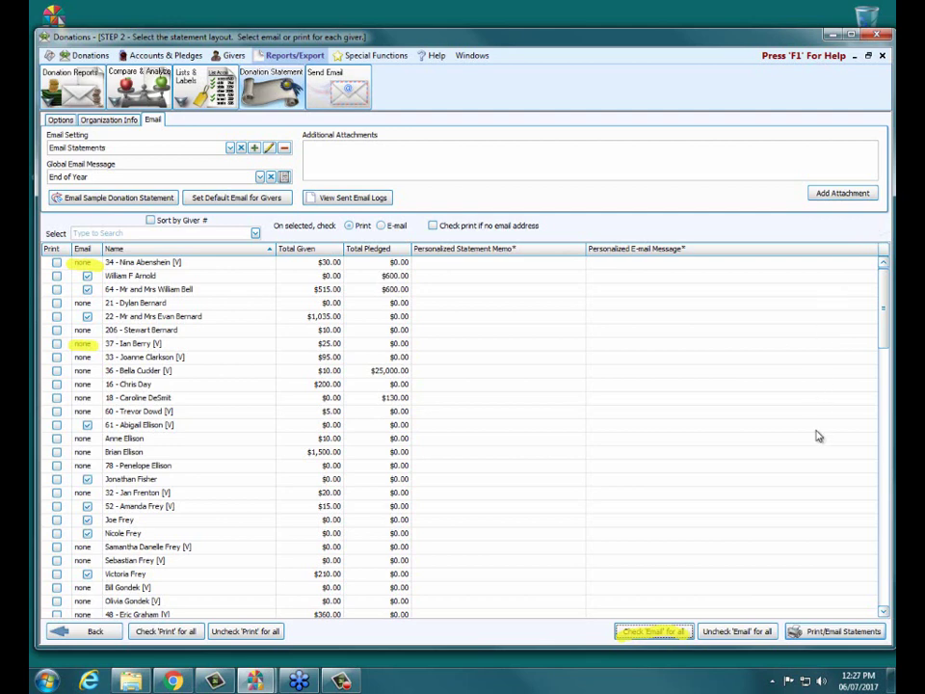
click(820, 632)
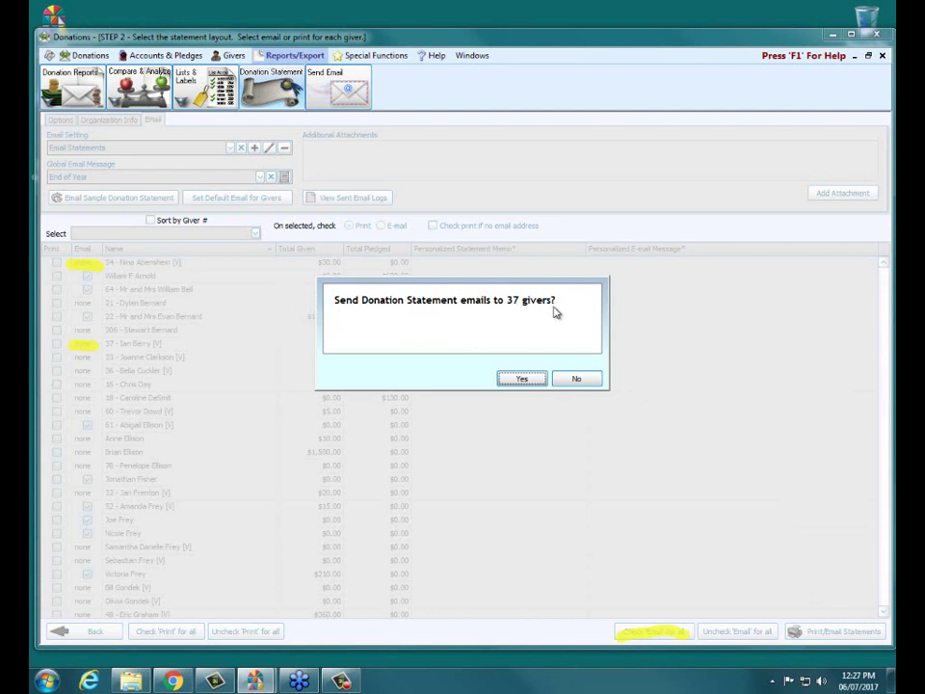
click(575, 381)
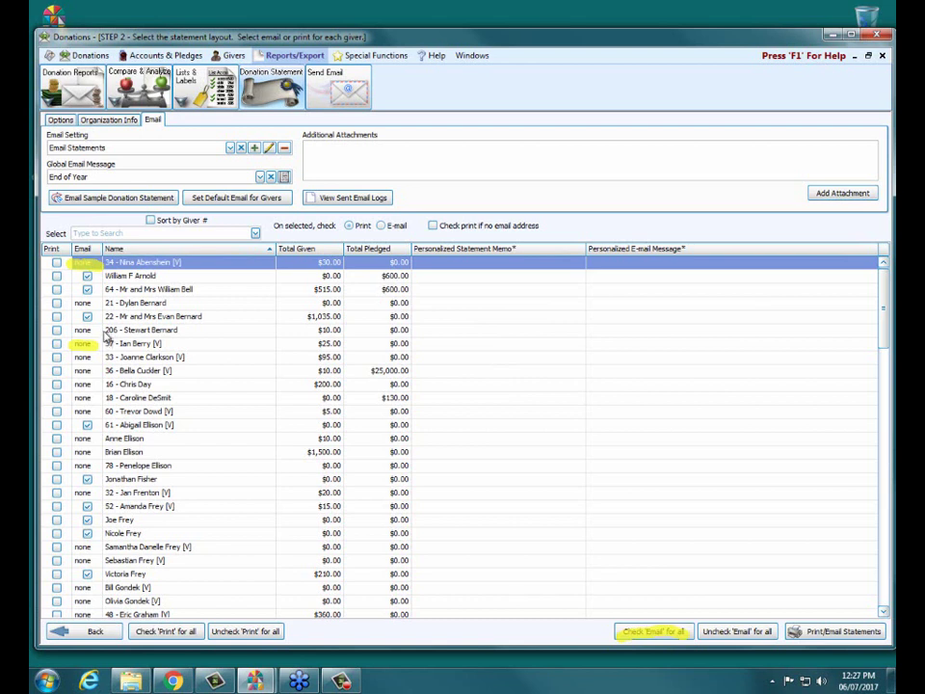
Look over the statement options and organization info, and clear the print and email marks for all givers.
click(60, 120)
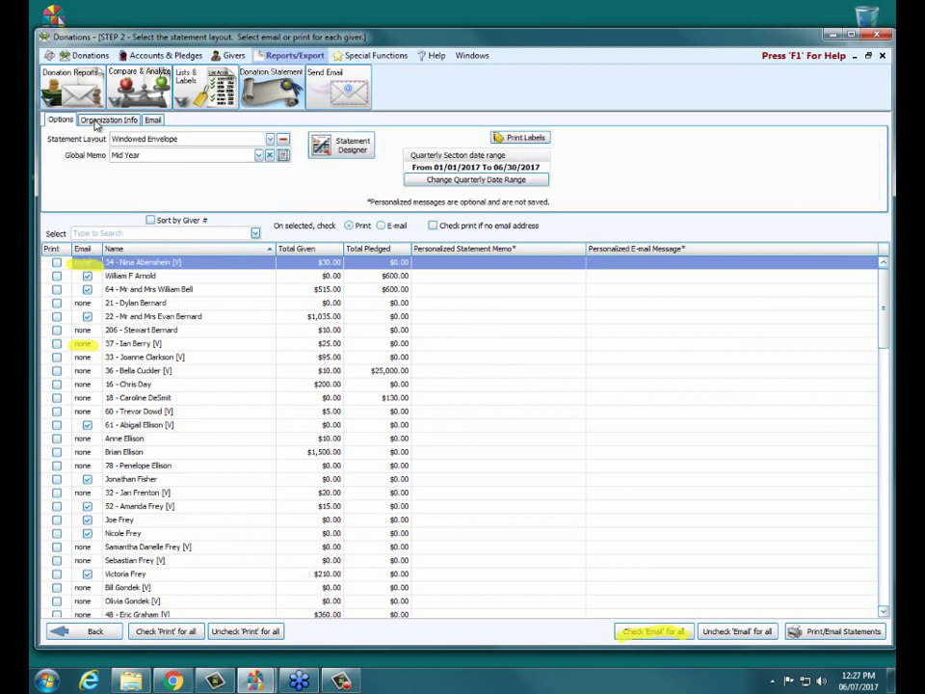
click(83, 120)
click(67, 119)
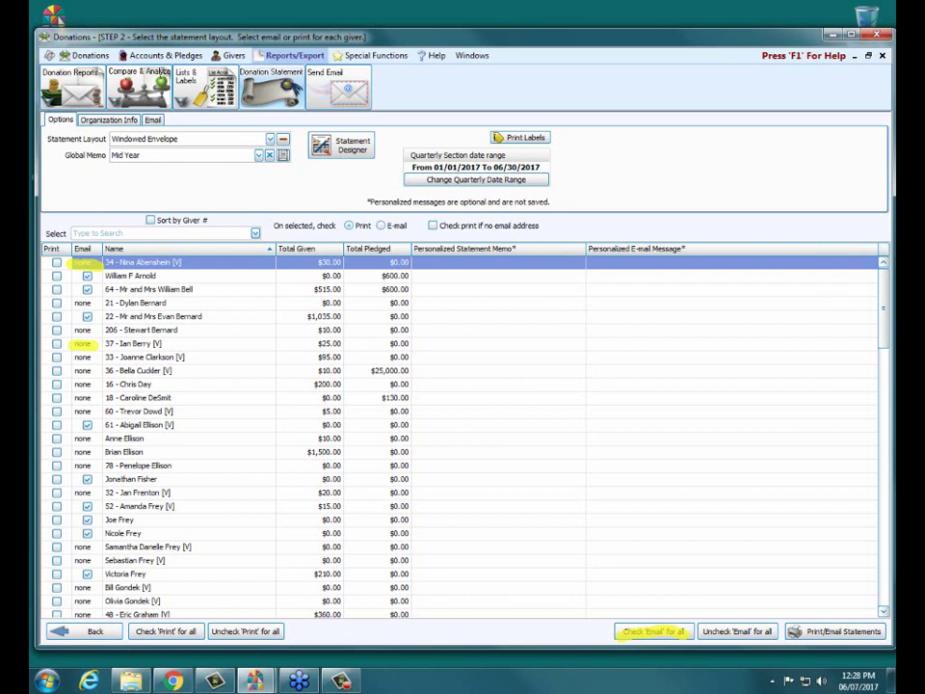
click(246, 632)
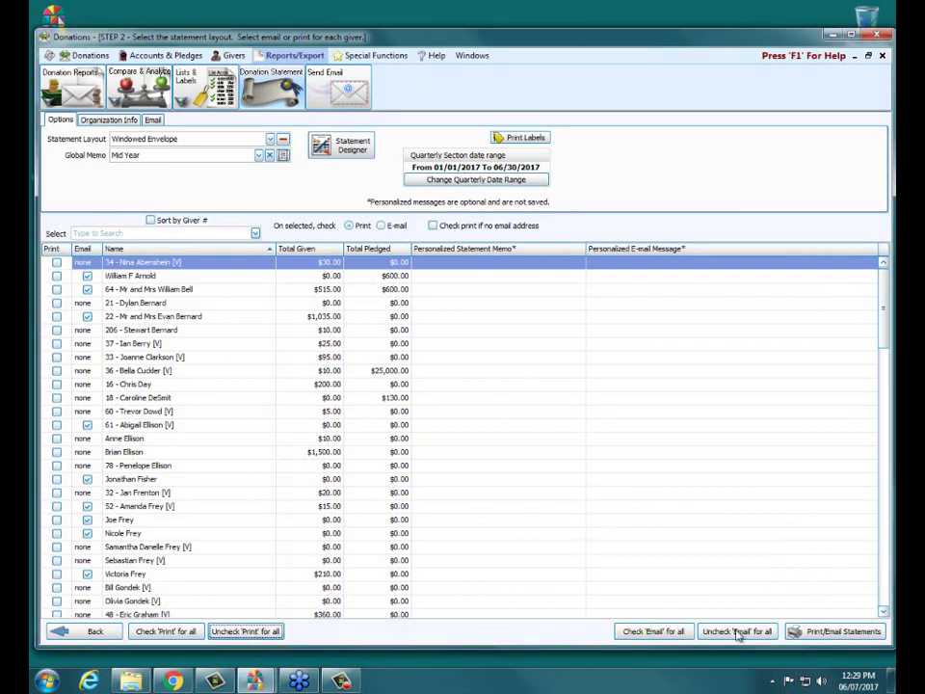
click(739, 632)
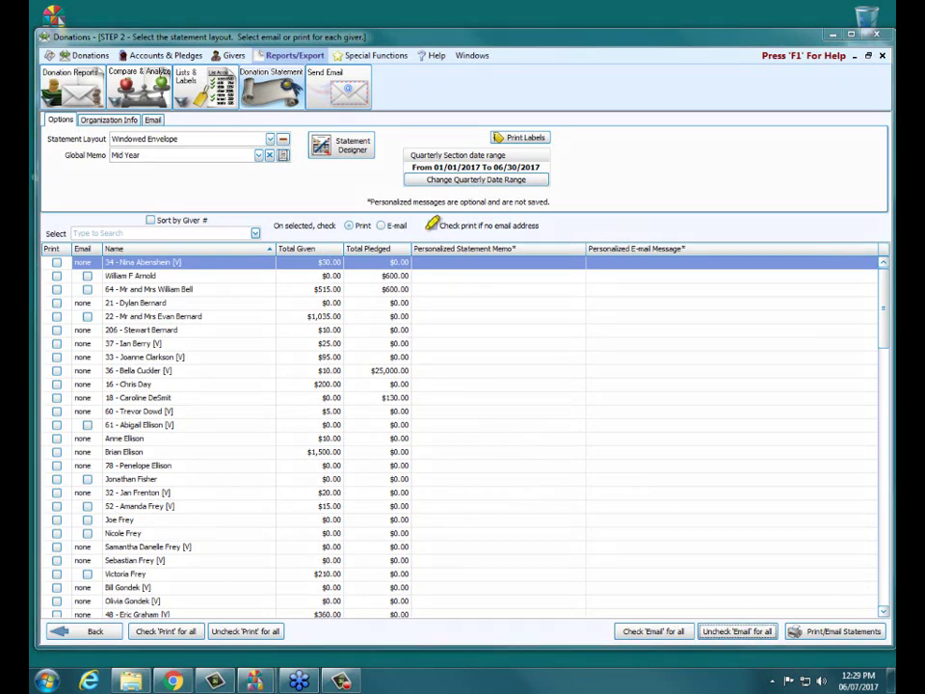
Enable checking print for givers with no email address, and mark all givers for email.
drag(467, 221, 550, 220)
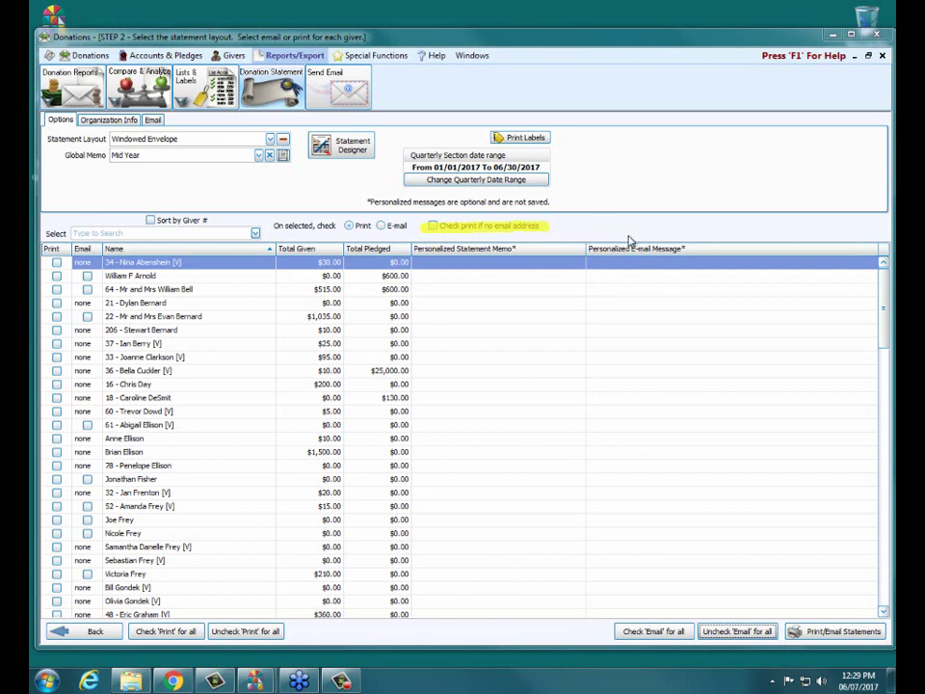
click(432, 227)
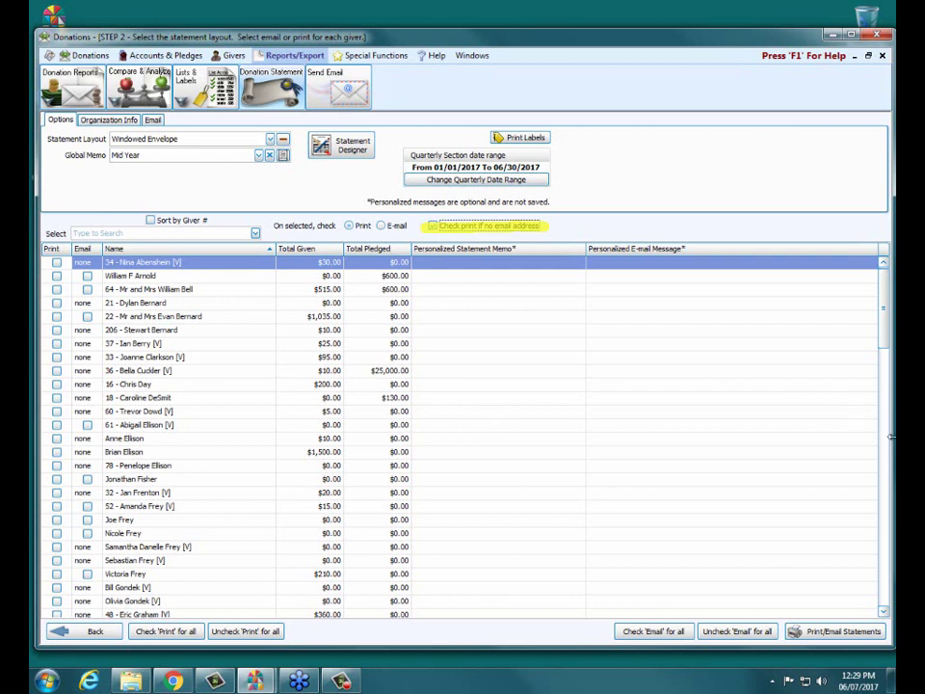
click(656, 631)
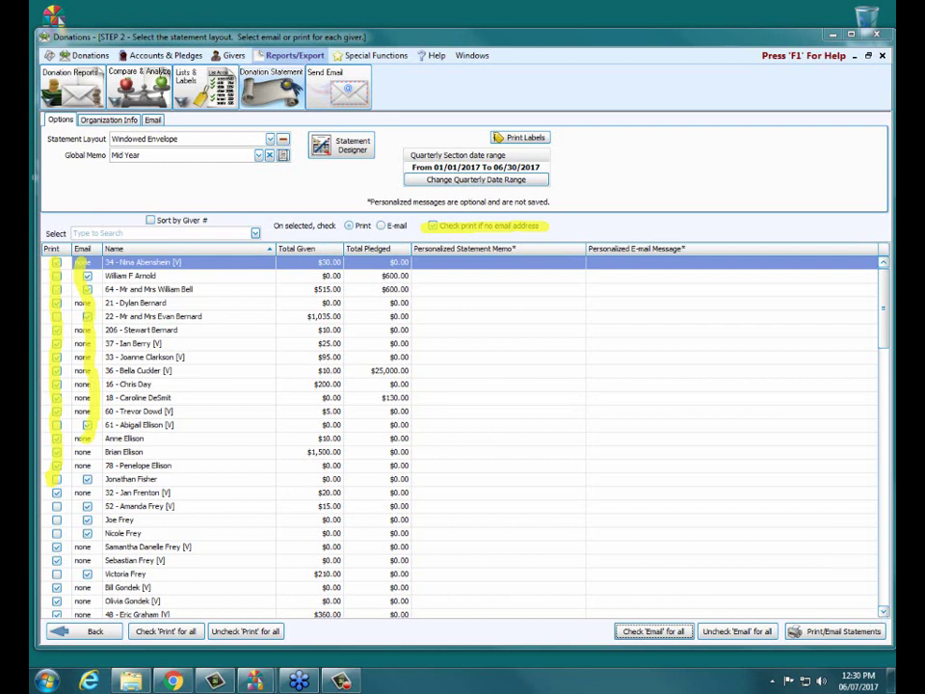
Run the print/email statements without sending the emails, view the preview of the printed statements and close it.
click(827, 631)
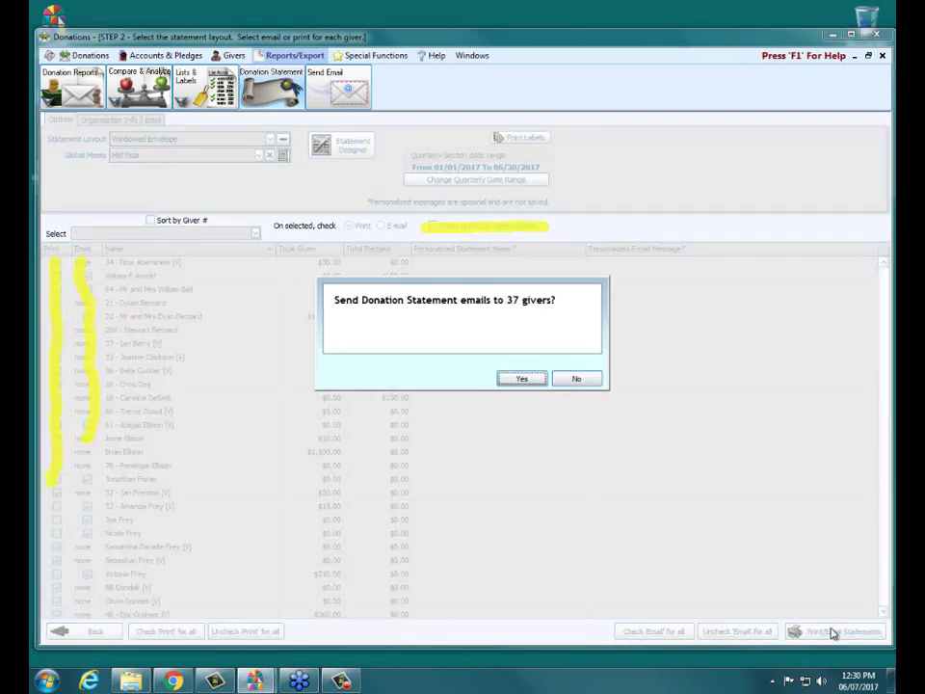
click(576, 379)
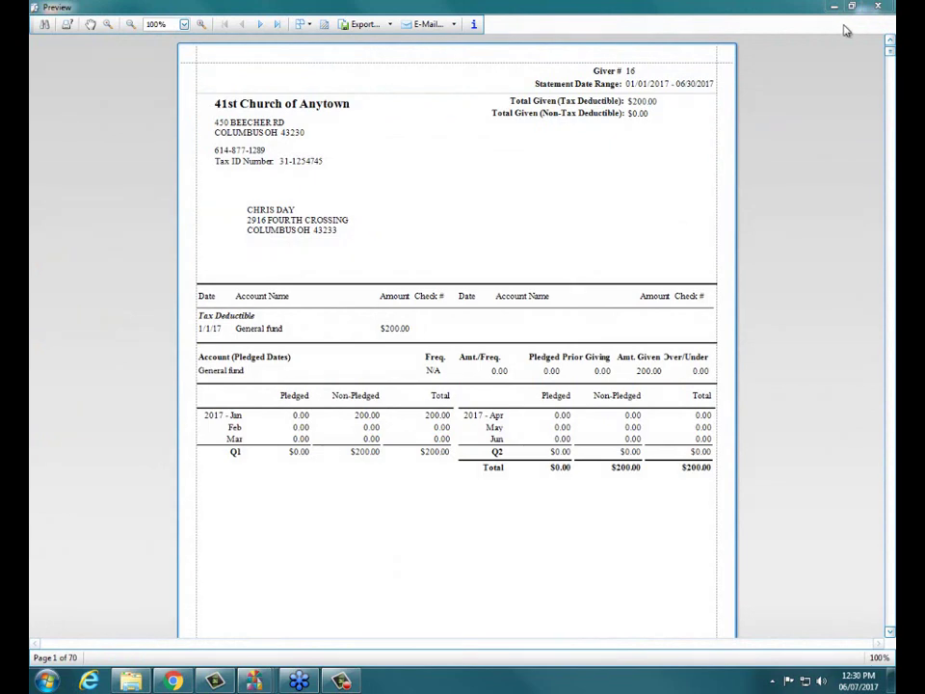
click(879, 7)
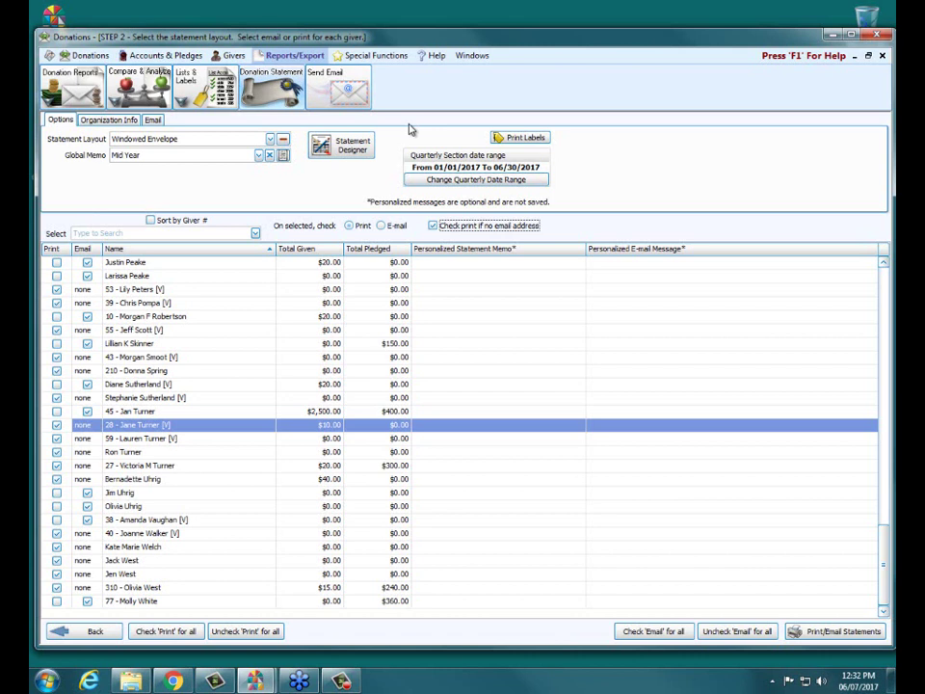
Start a new global email message with the subject "Mid Year Statements".
click(155, 121)
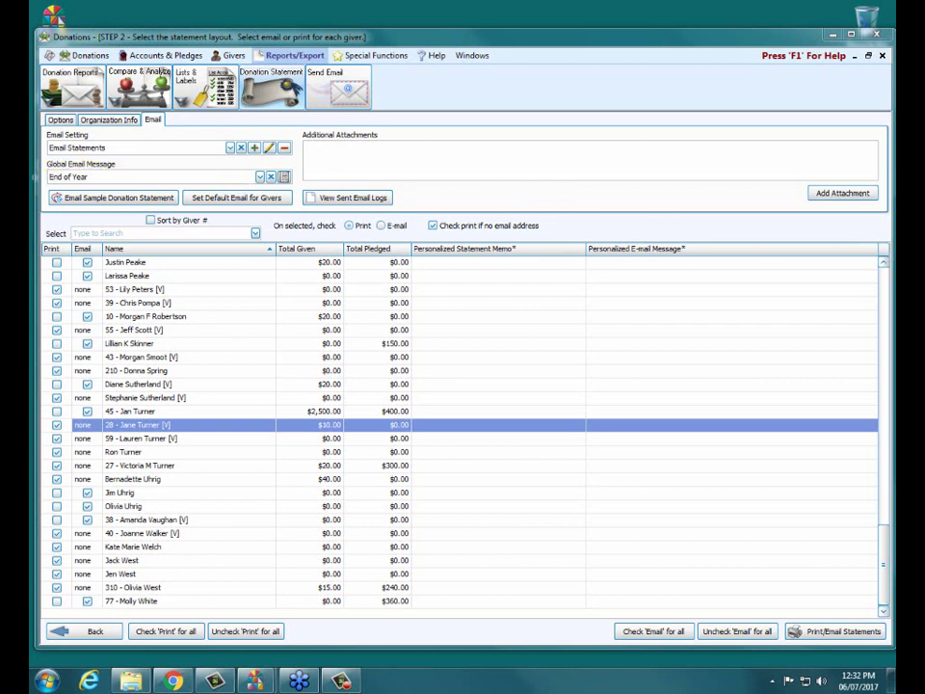
click(284, 179)
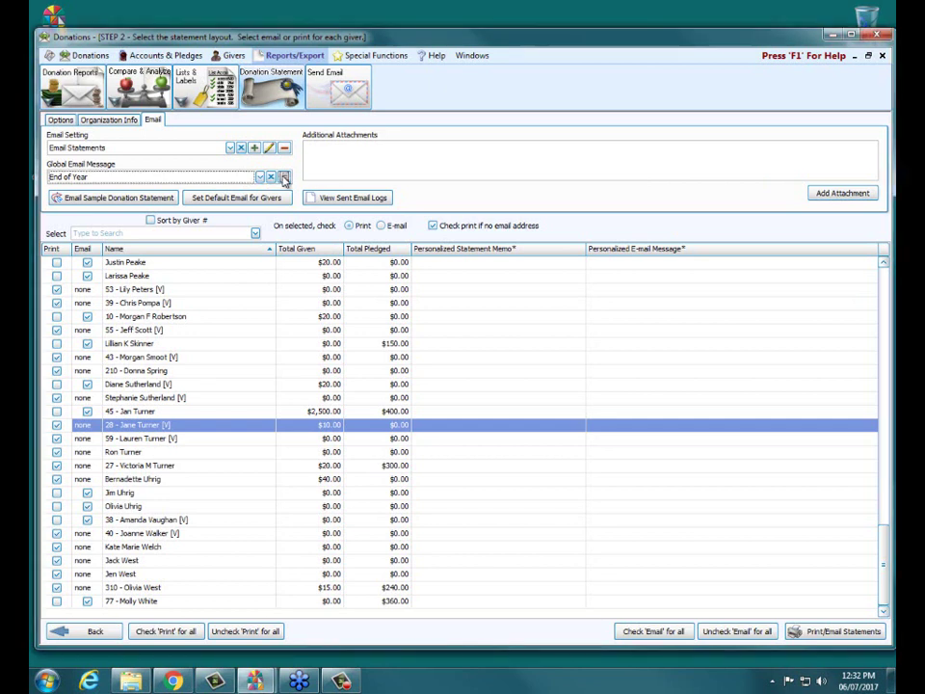
click(284, 179)
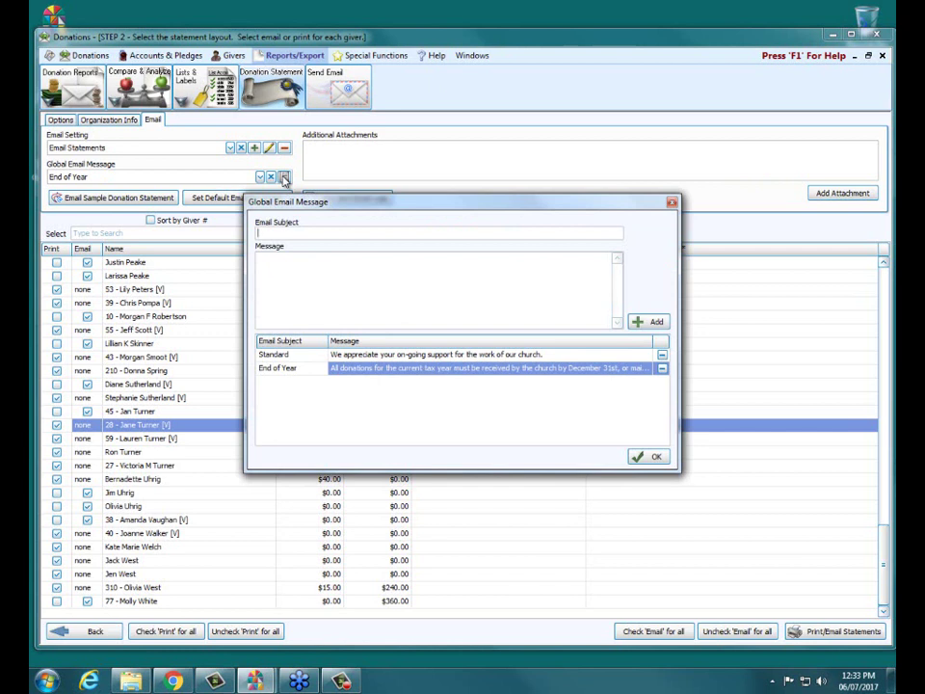
text(Mid Year Statemetn)
key(BackSpace)
key(BackSpace)
text(nts)
key(Tab)
Write "Thanks you for your support, attached is a copy of your Donations Statement." as the message, add it and accept it as the global email message.
text(Thanks you f)
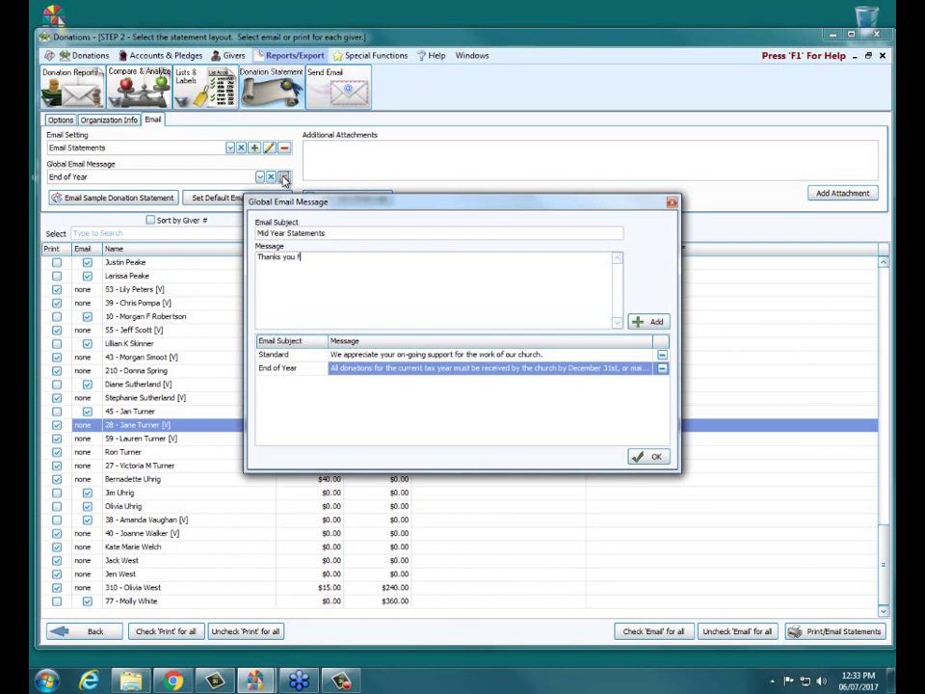
text(or your support, attached is a copy of your )
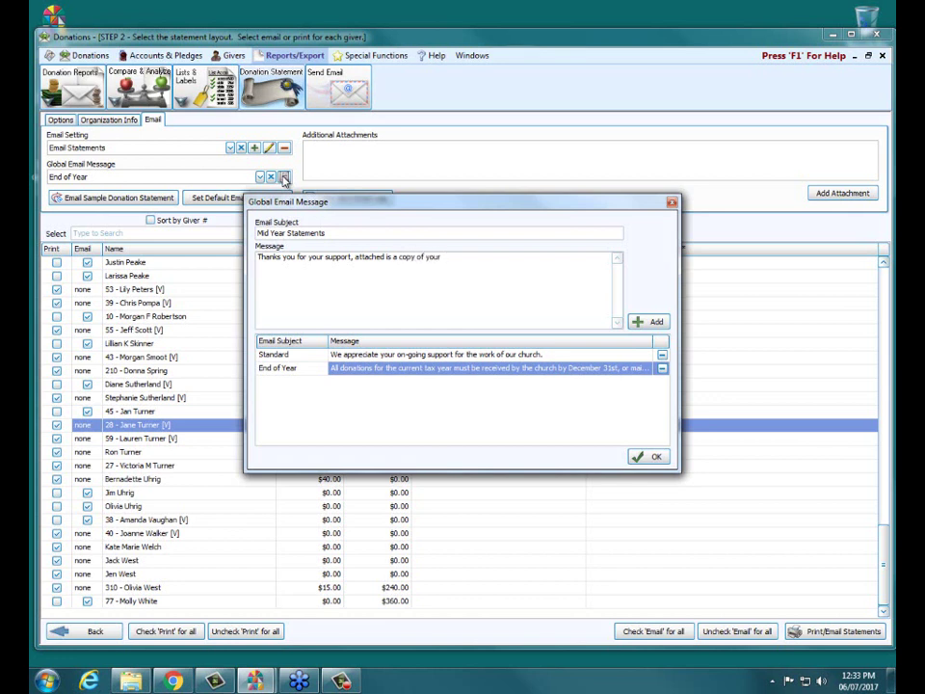
text(Donations Statments)
key(BackSpace)
text(.)
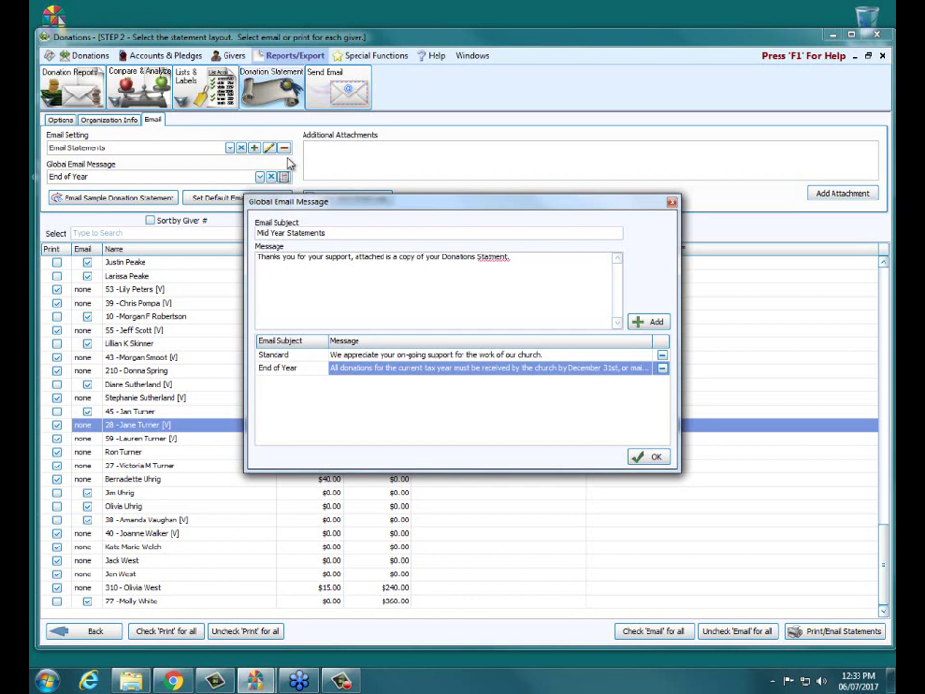
click(491, 257)
text(e)
click(648, 321)
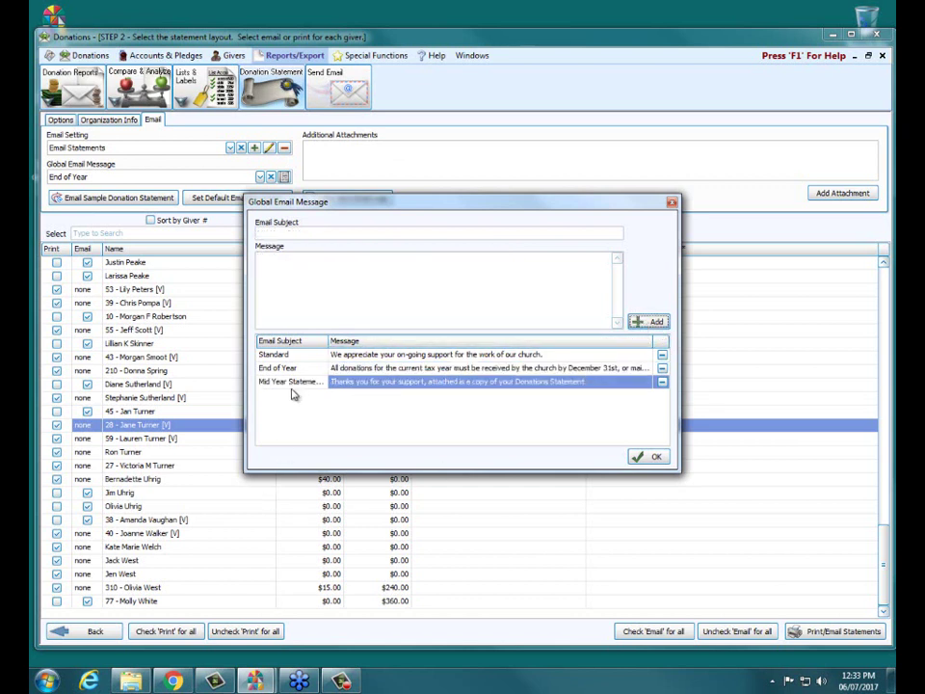
click(648, 457)
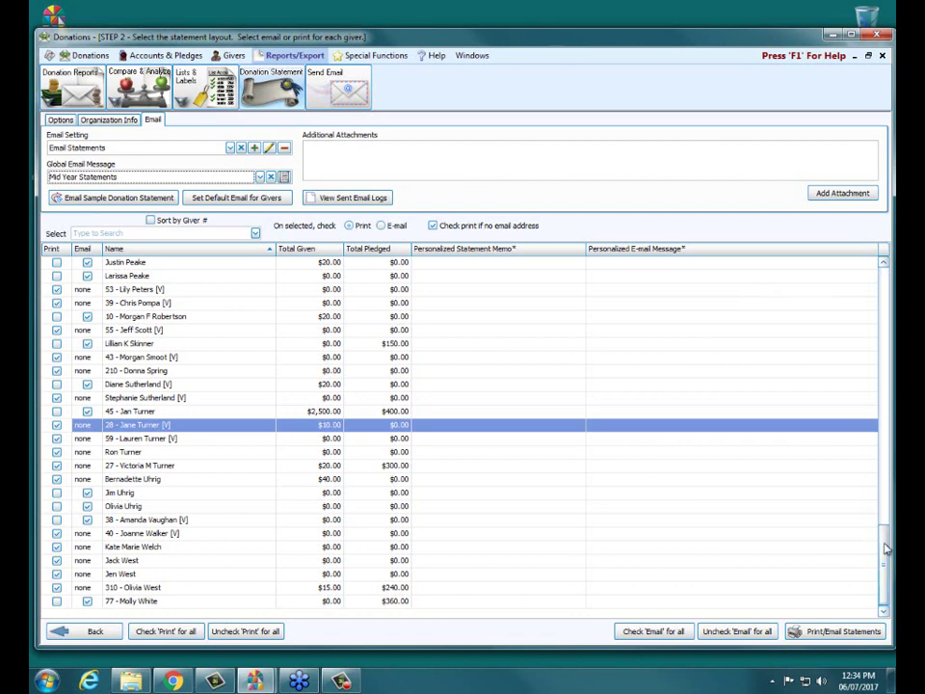
Sort the giver list by Total Pledged from highest to lowest and view it from the start.
scroll(886, 536, up, 2)
drag(885, 536, 875, 268)
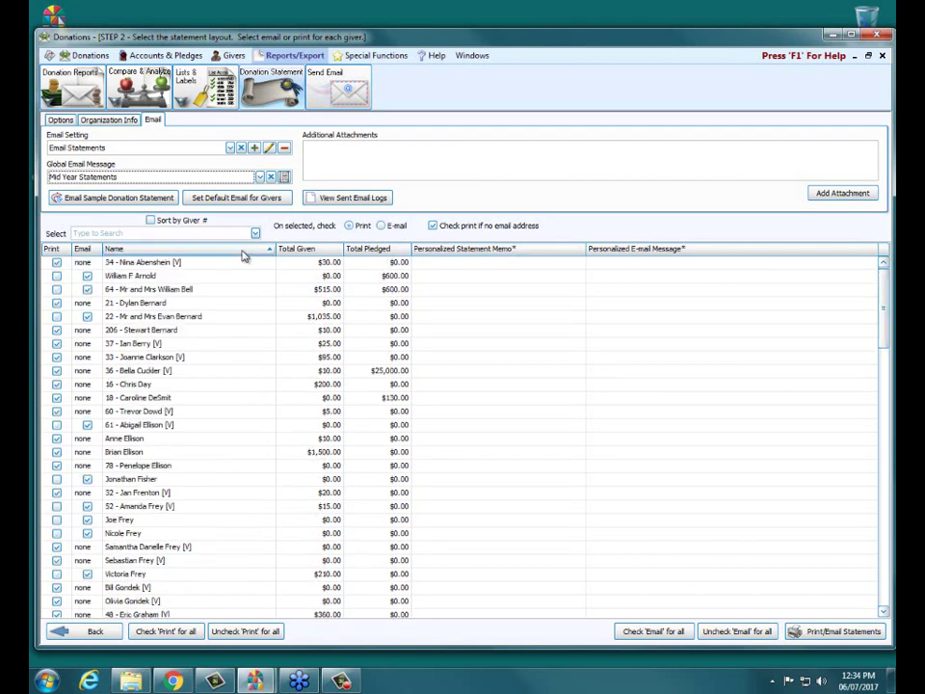
click(384, 248)
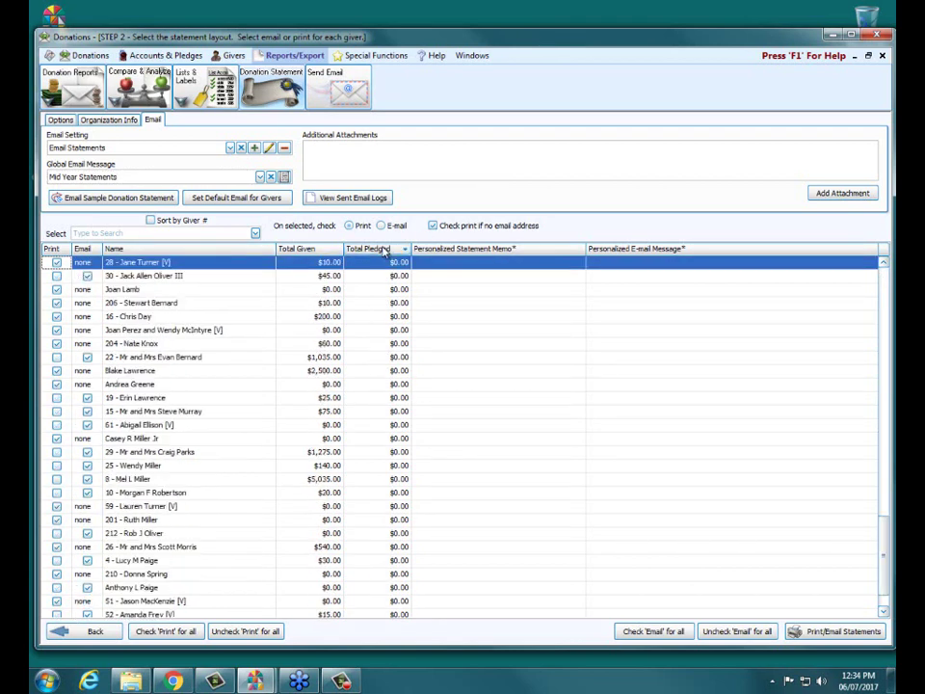
scroll(880, 451, down, 10)
drag(880, 452, 878, 305)
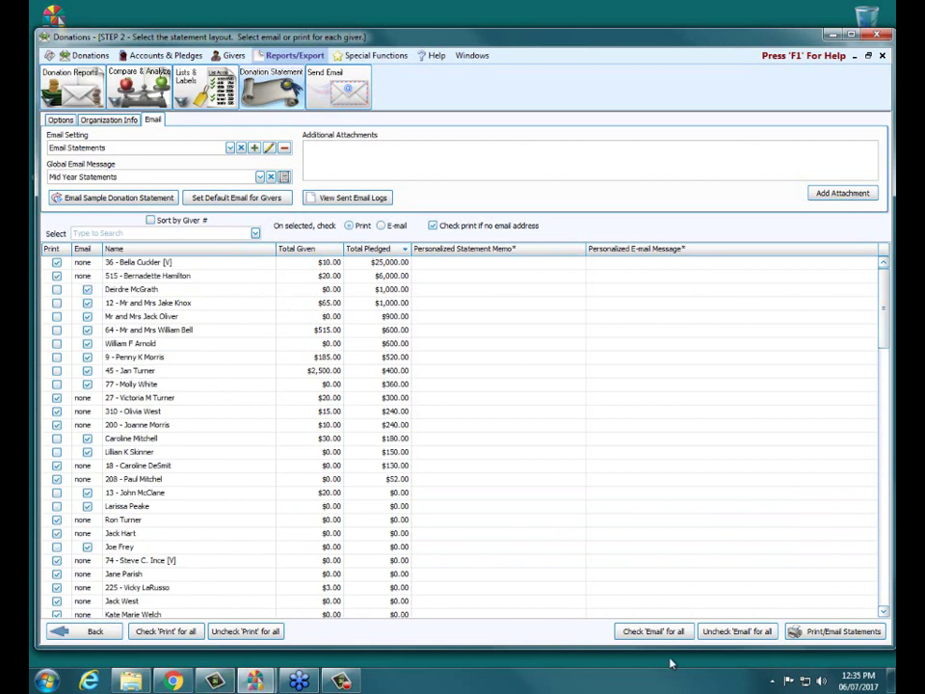
Clear the email choice for all givers and mark the four givers just below the $6,000.00 pledge for printing.
click(724, 631)
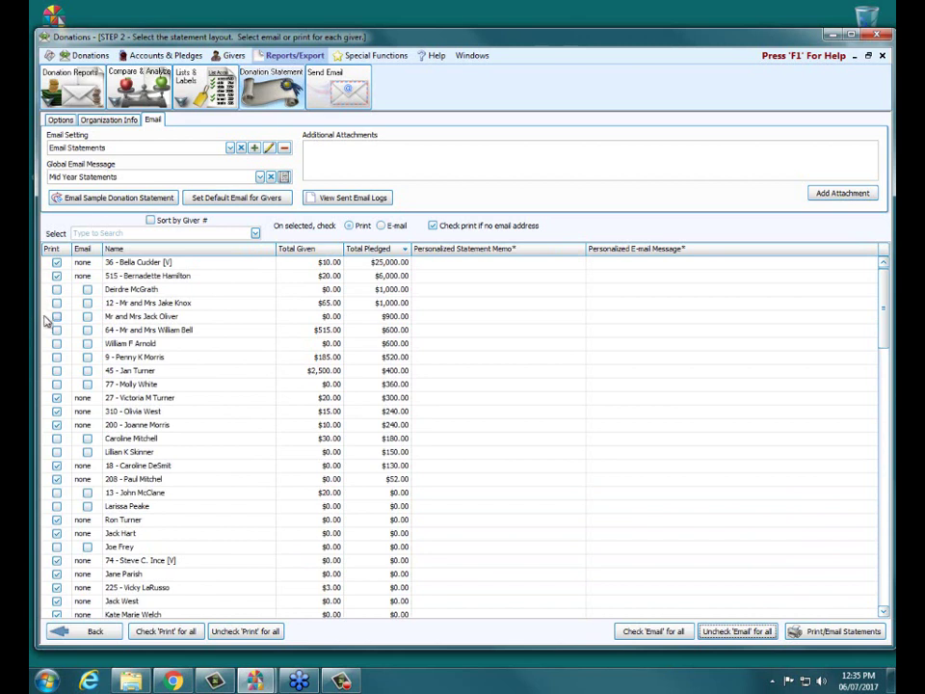
click(56, 289)
click(56, 302)
click(55, 316)
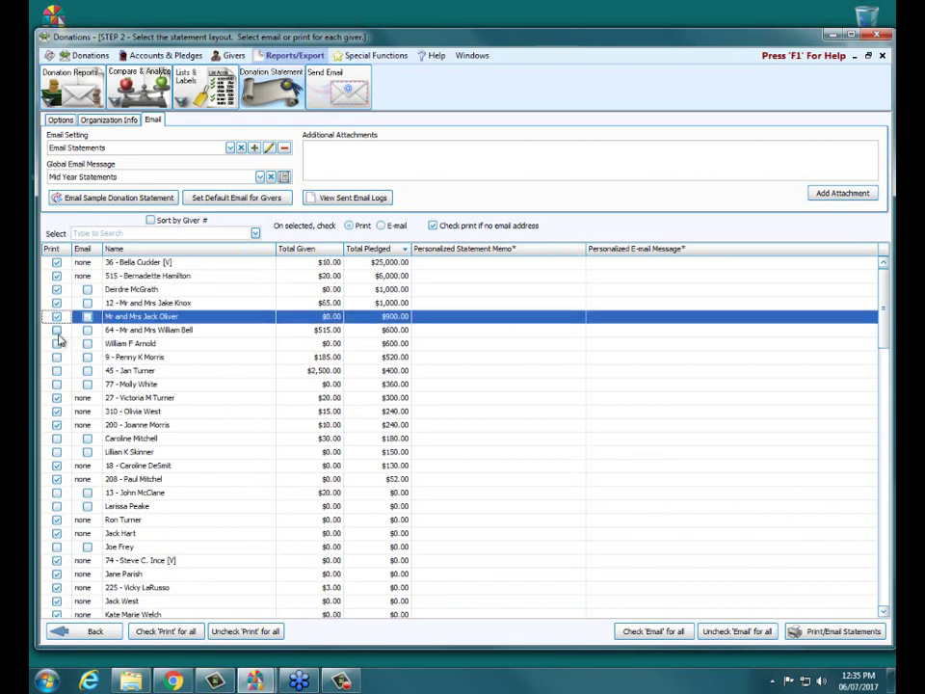
click(56, 329)
Preview the printed statements, examine the General fund pledge line and quarterly section on the first one, and close the preview.
click(835, 632)
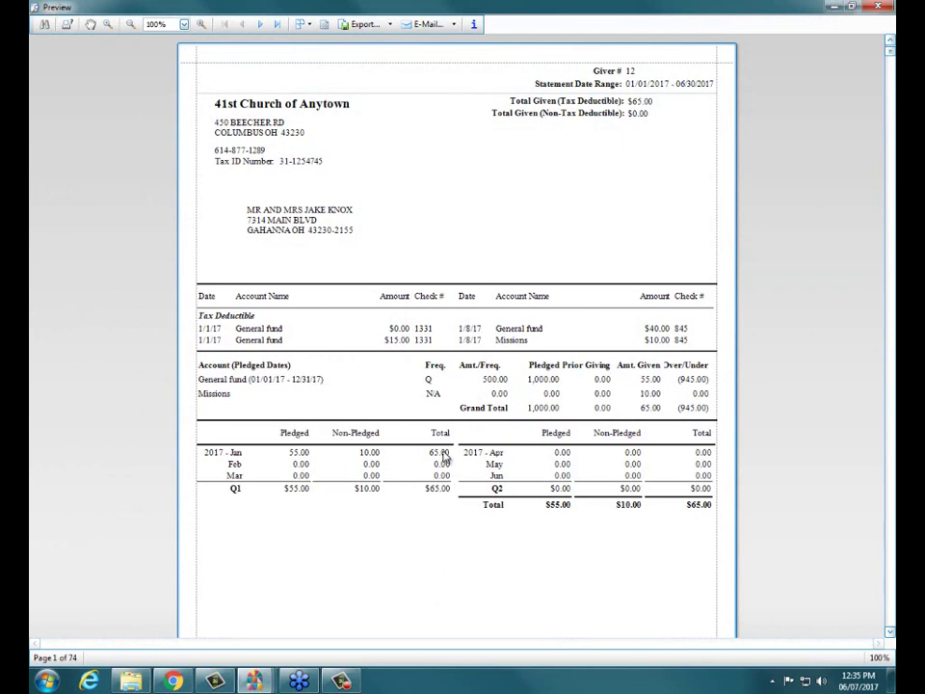
scroll(437, 452, down, 3)
scroll(435, 452, up, 3)
scroll(439, 444, down, 2)
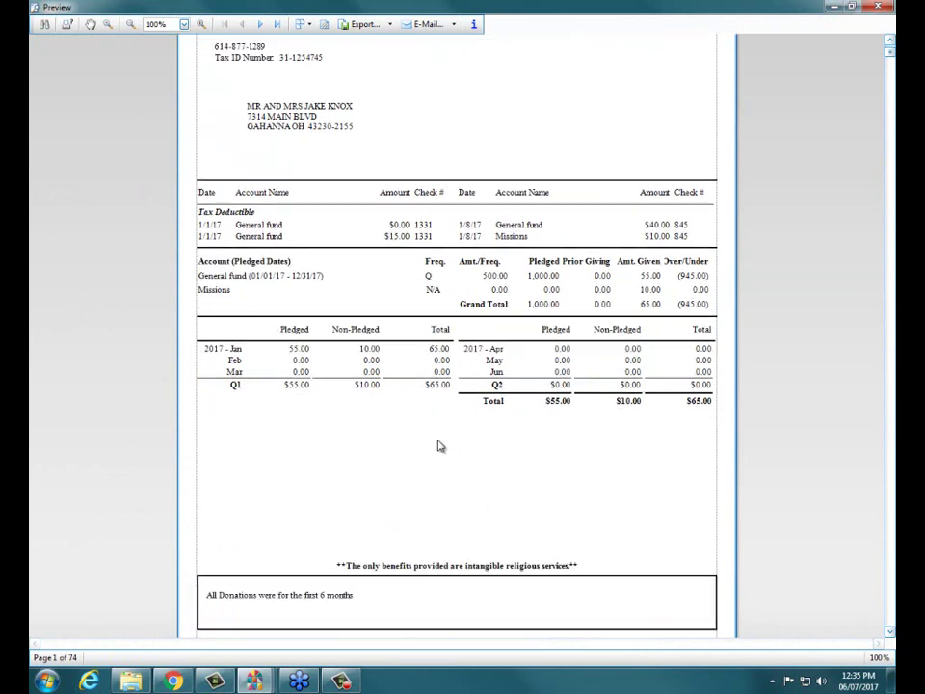
scroll(439, 442, up, 1)
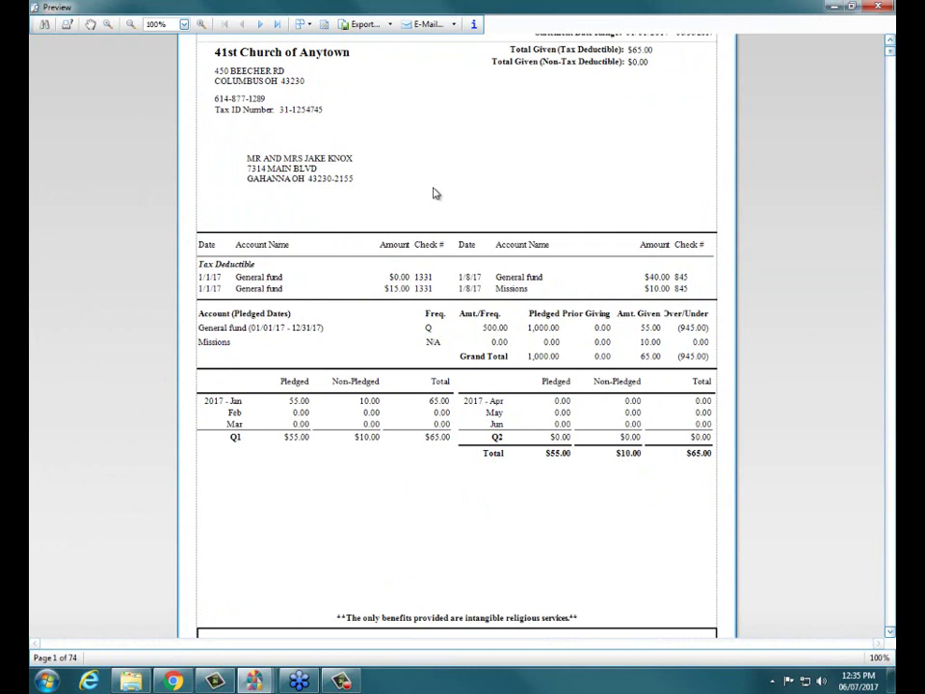
scroll(434, 194, up, 1)
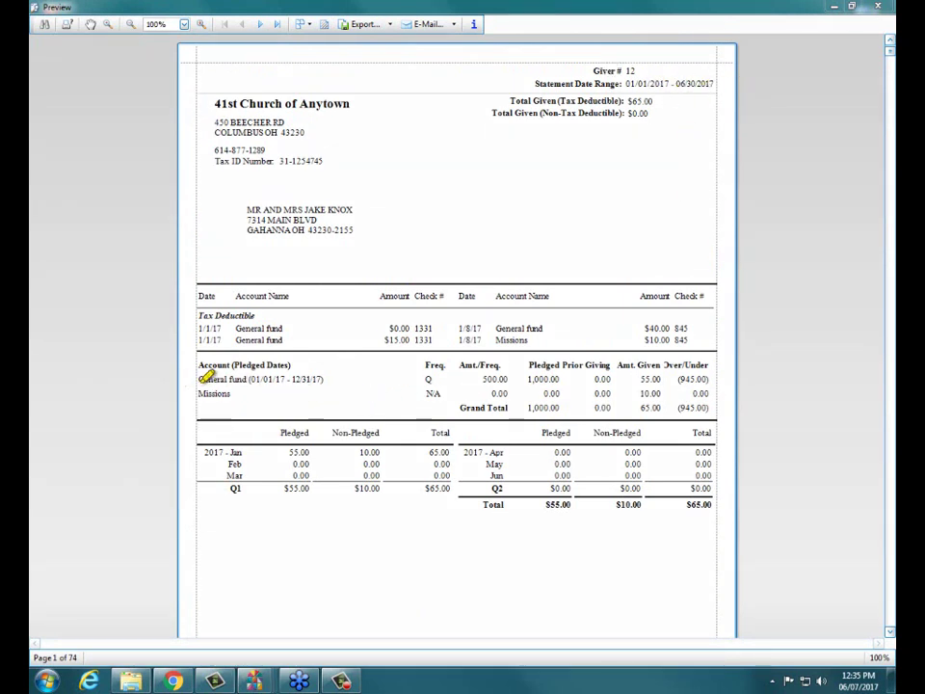
drag(198, 379, 723, 378)
key(alt+F4)
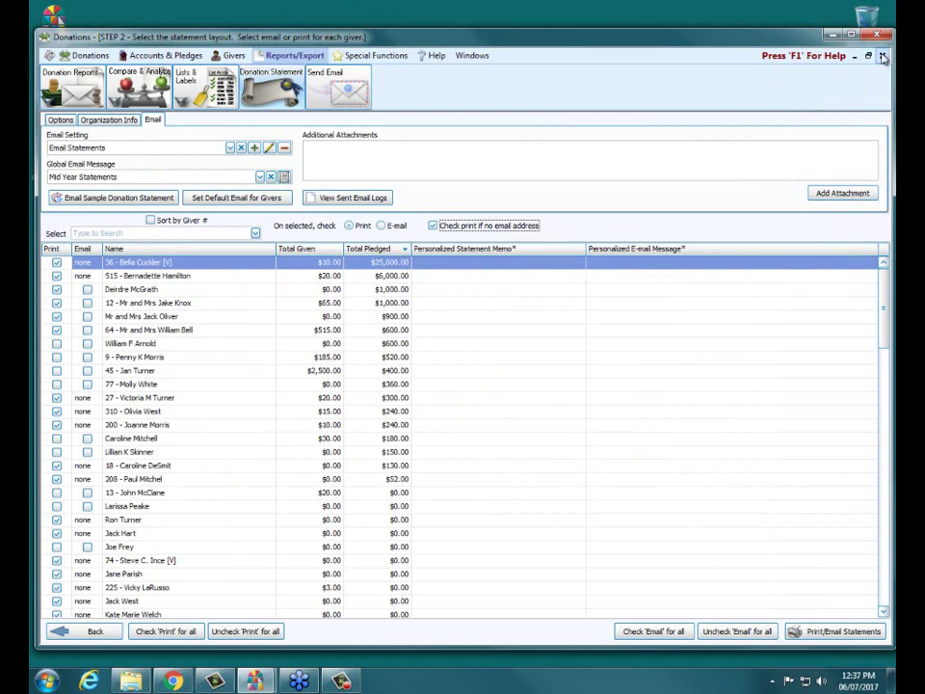
Leave the statement setup, show the General Fund 2017 campaign's pledges, and enlarge the pledge window to show more givers.
key(ctrl+F4)
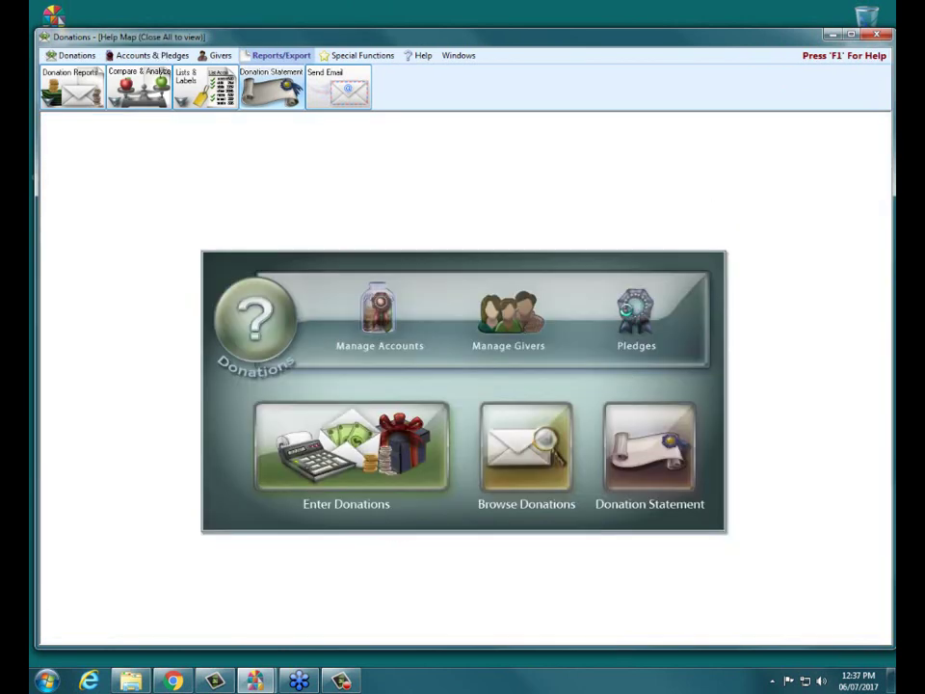
click(635, 319)
click(398, 265)
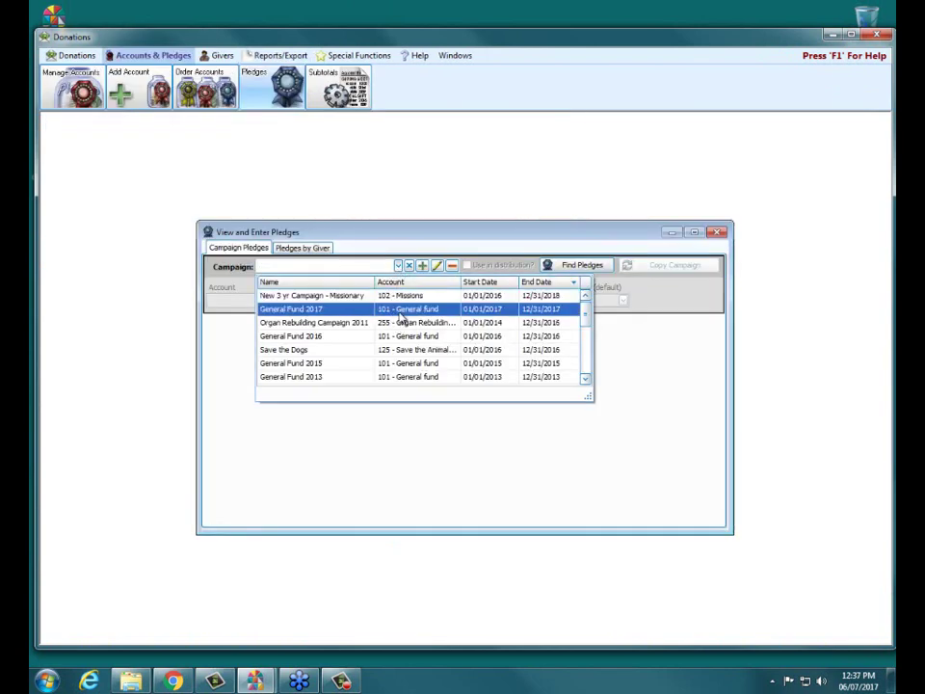
click(376, 308)
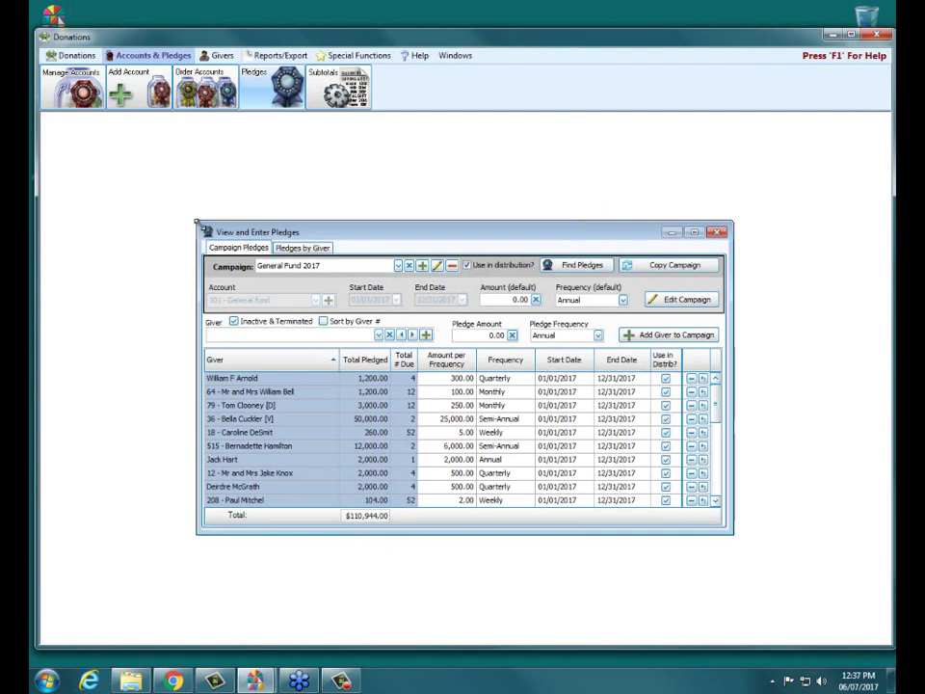
drag(197, 226, 151, 145)
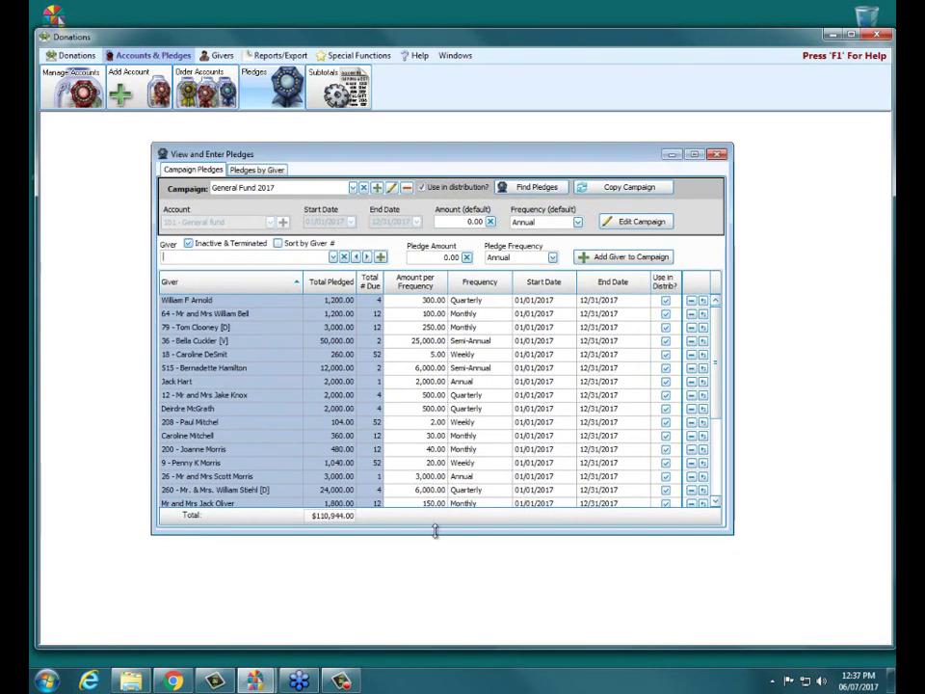
drag(435, 533, 438, 633)
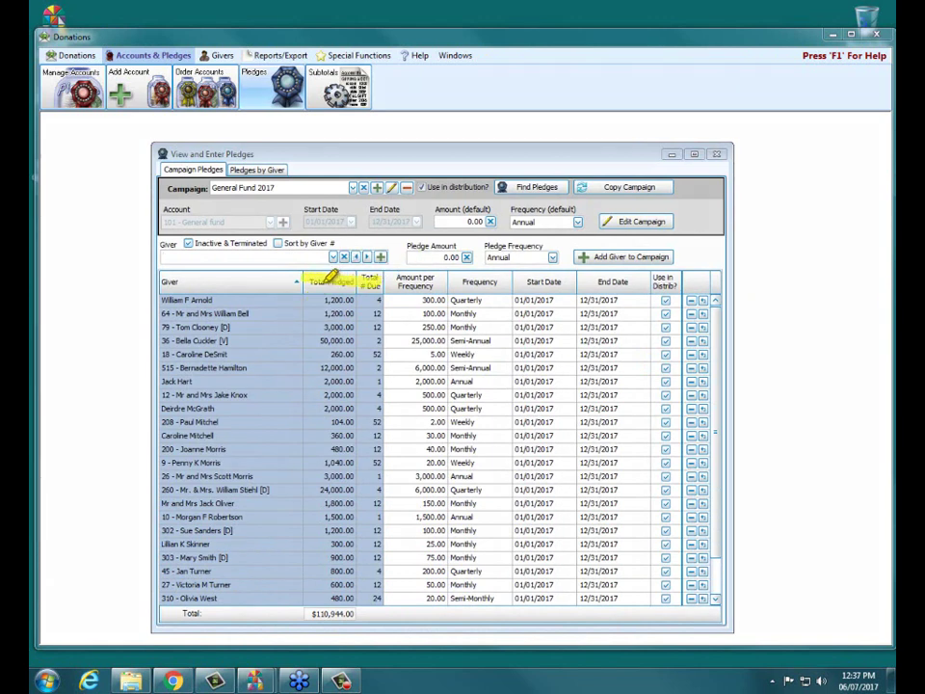
Examine how total pledged and number due relate to amount and frequency, comparing the 5.00 weekly and 3,000.00 annual pledges.
drag(320, 281, 331, 599)
mouse_move(370, 279)
mouse_down()
mouse_move(385, 349)
mouse_move(380, 578)
mouse_move(376, 595)
mouse_move(332, 598)
mouse_up()
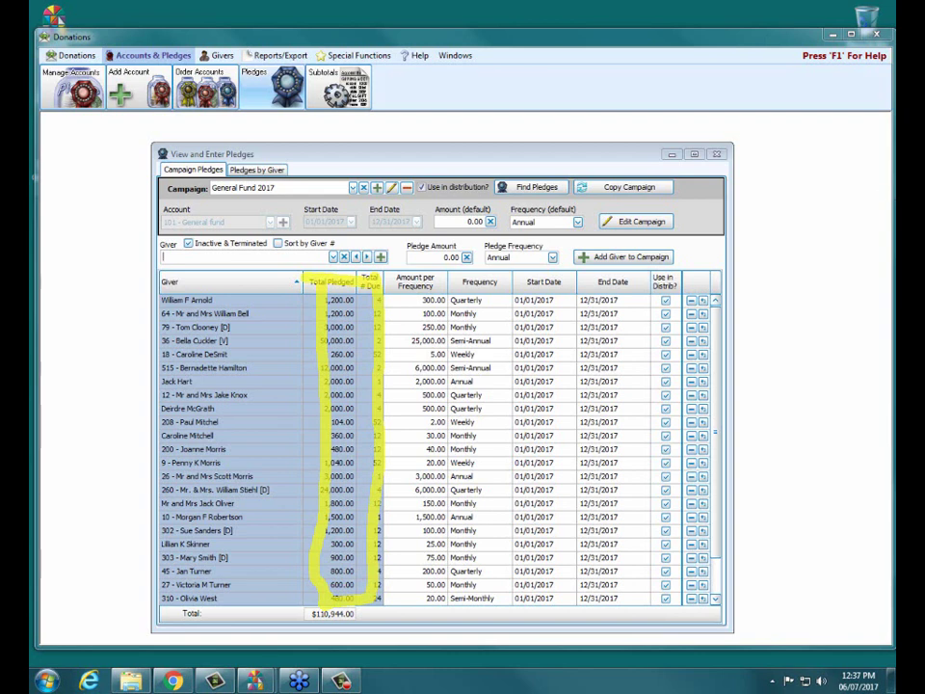
key(e)
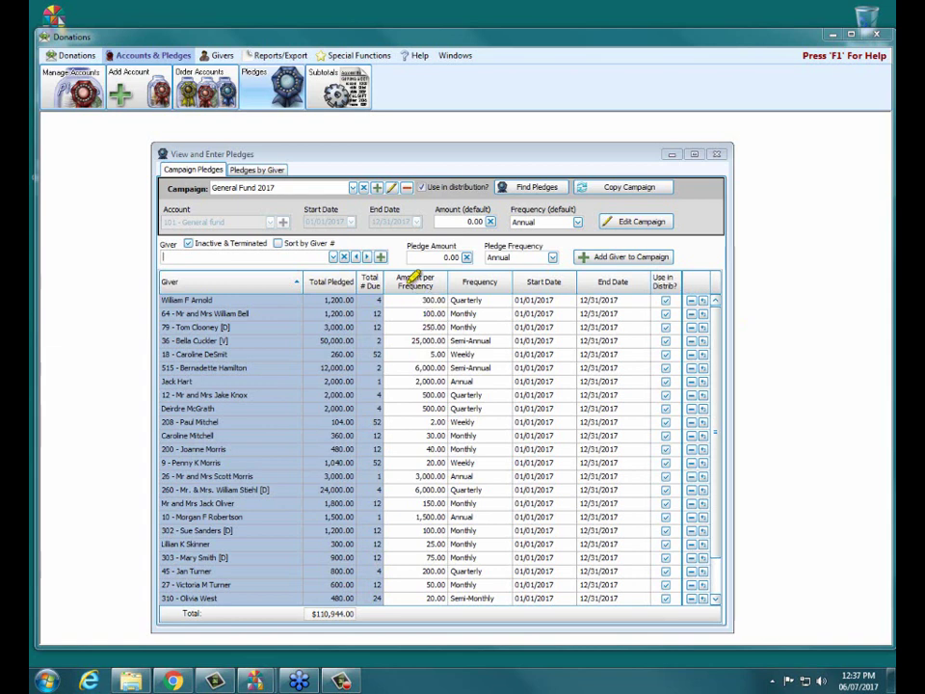
drag(397, 282, 495, 280)
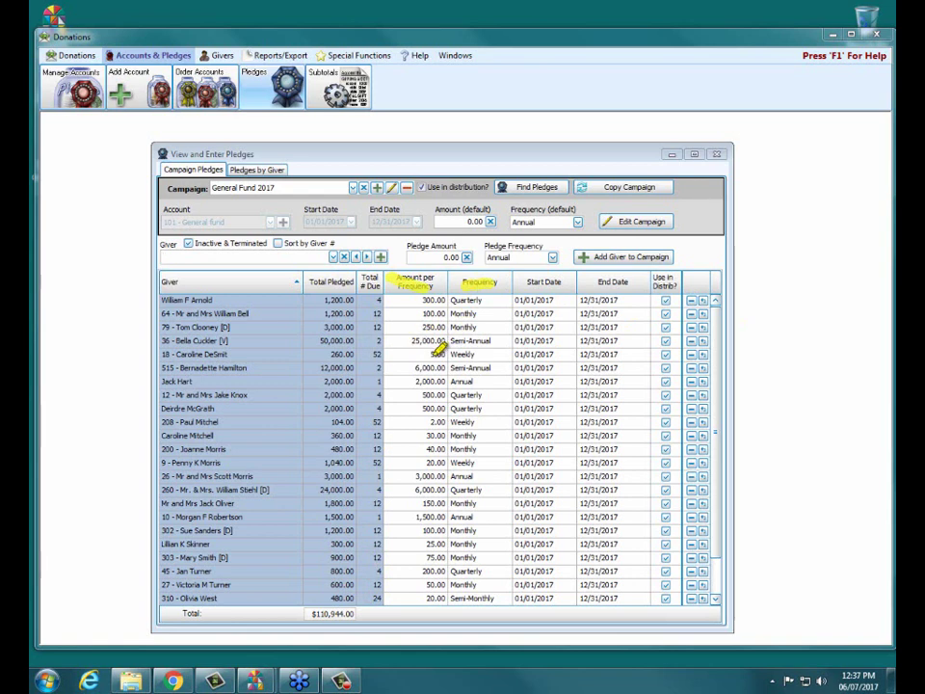
drag(424, 354, 484, 354)
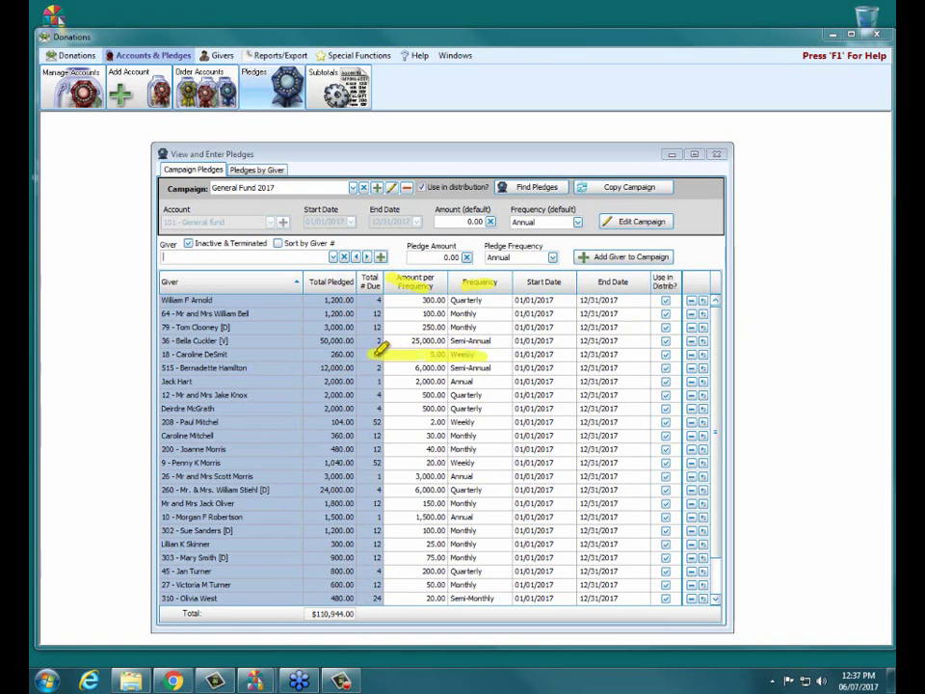
drag(382, 347, 333, 350)
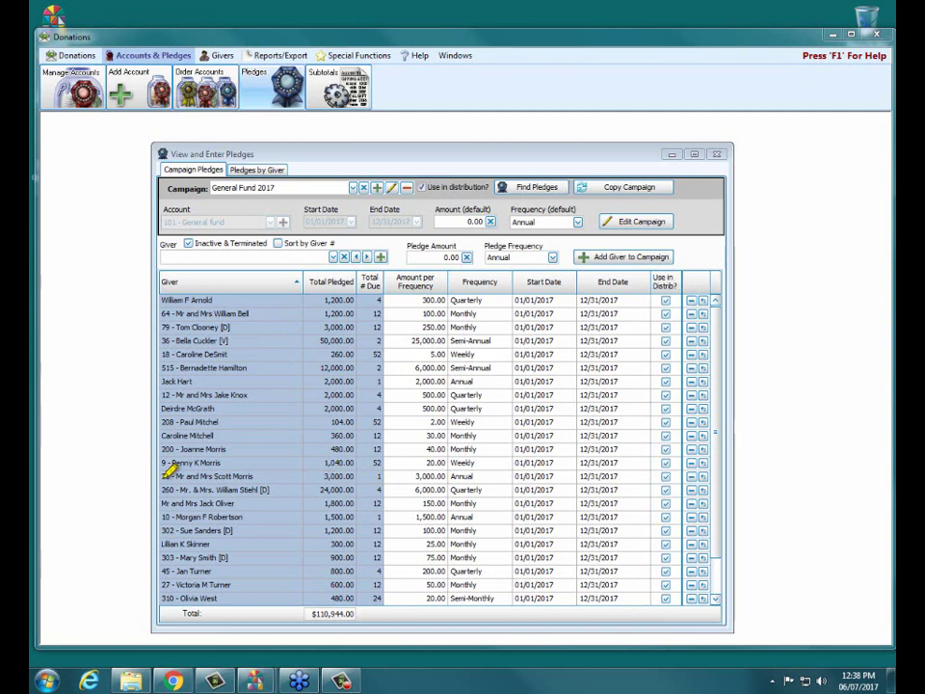
drag(159, 476, 476, 473)
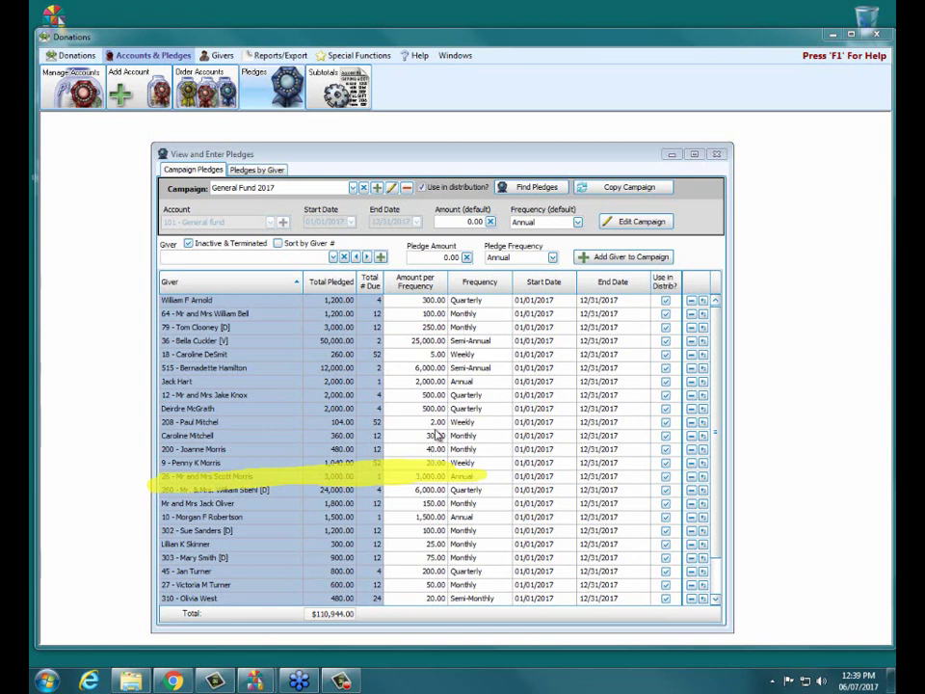
Set the frequency of the 2,000.00 annual pledge in the General Fund 2017 campaign to Flat and close the pledges window.
click(472, 371)
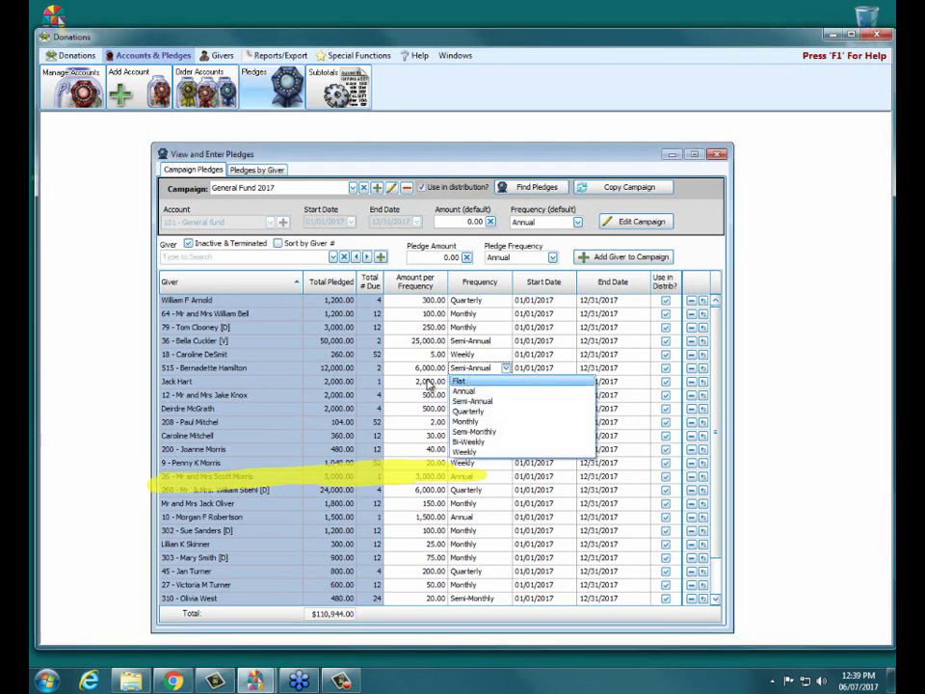
click(430, 384)
click(471, 380)
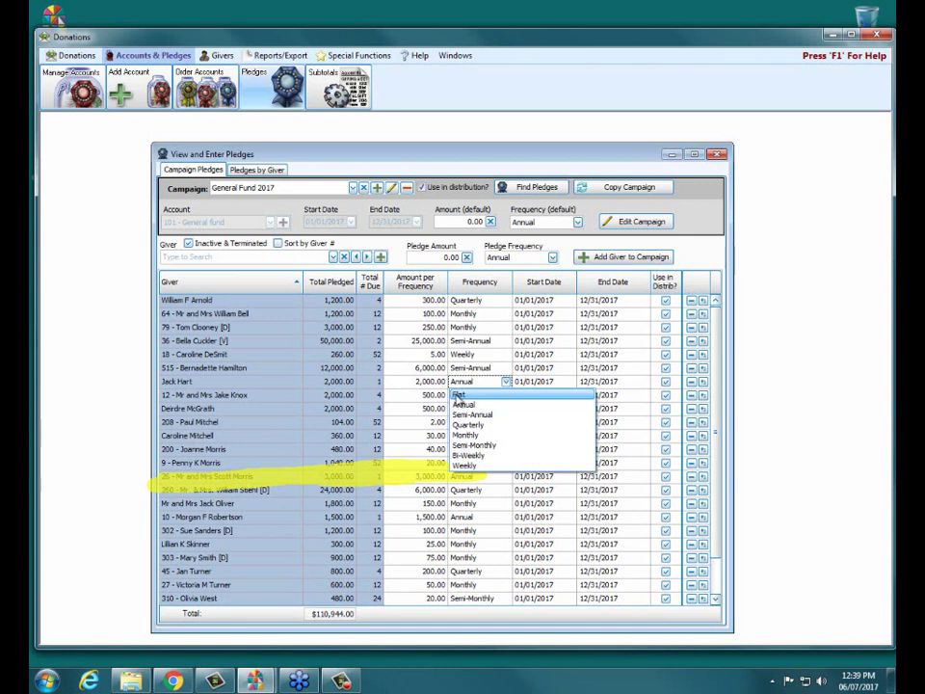
click(459, 395)
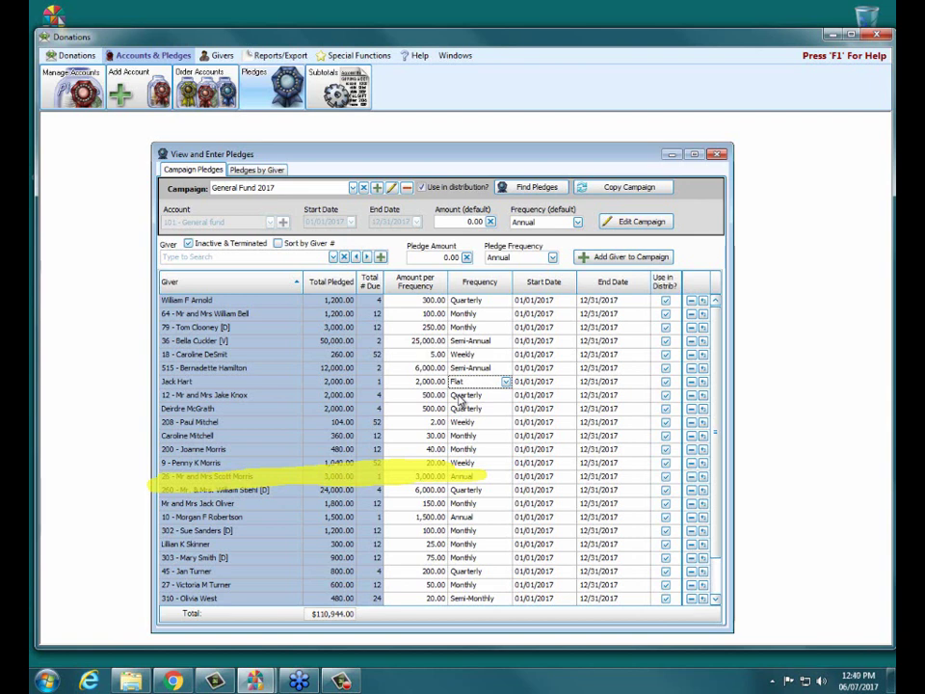
click(422, 382)
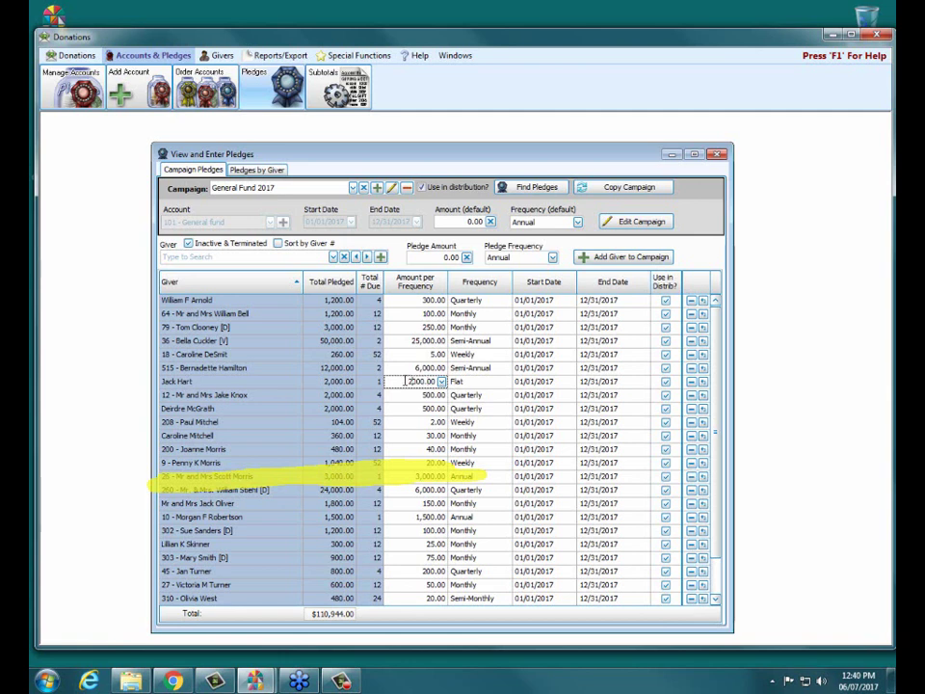
drag(407, 381, 487, 384)
click(717, 154)
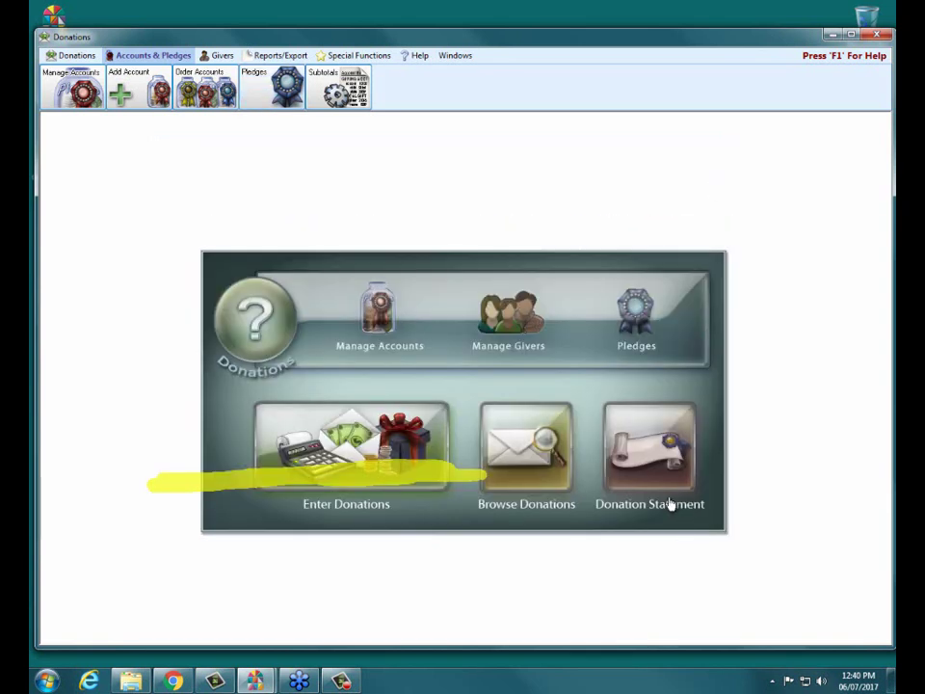
Start a new donation statement including all givers, set the end date to 06/30/2017, and continue to the statement layout.
click(650, 448)
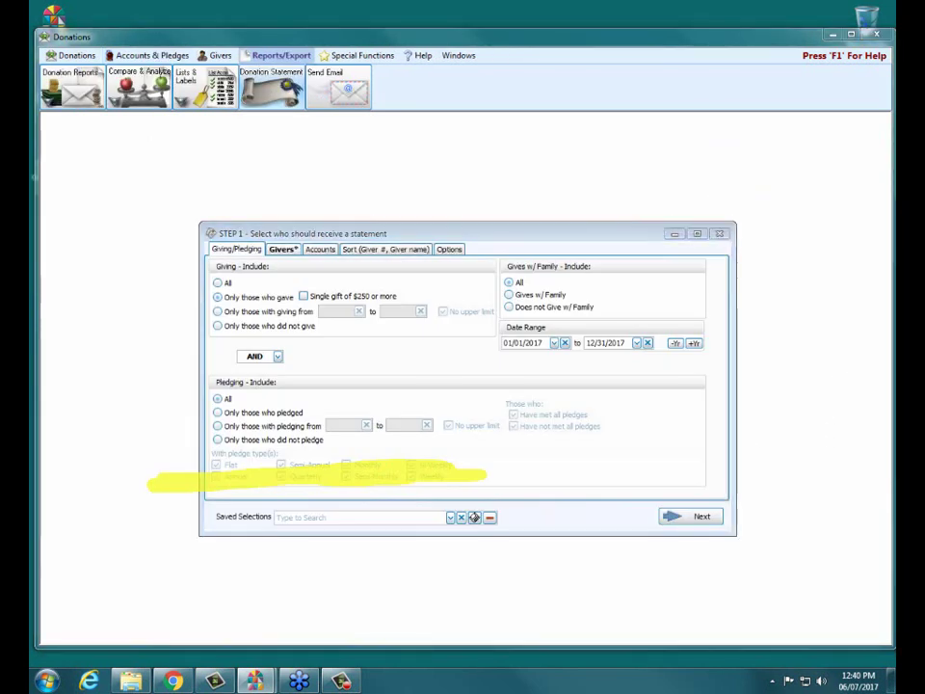
click(221, 282)
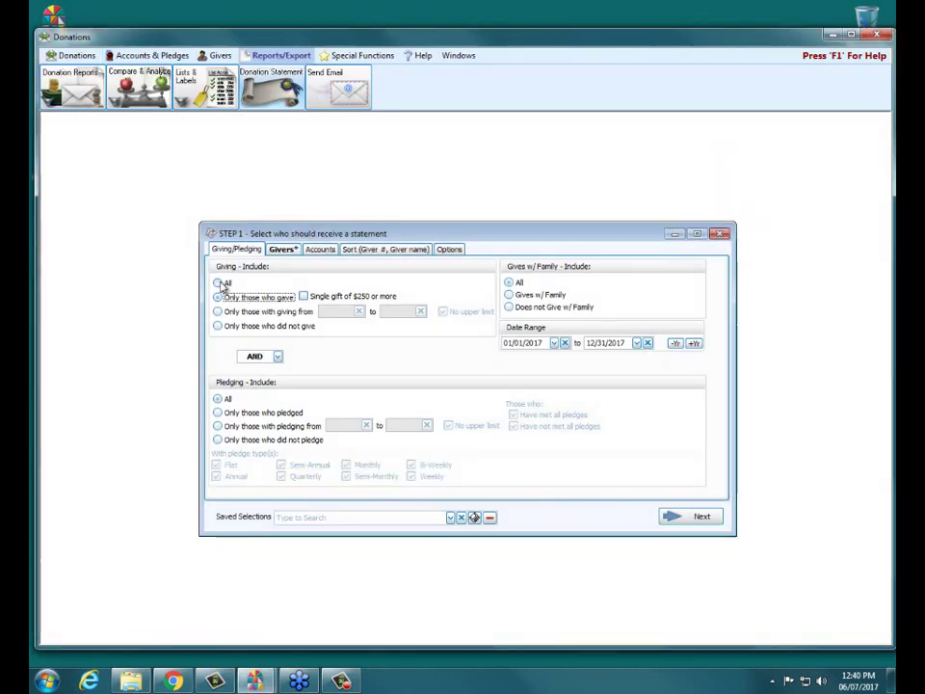
click(592, 344)
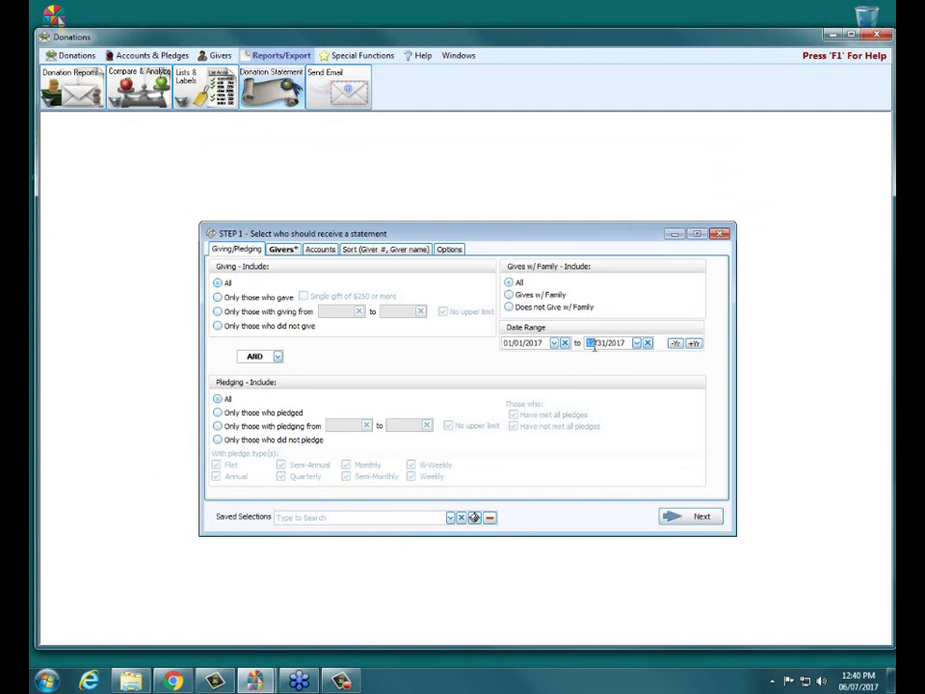
text(06/30)
click(699, 517)
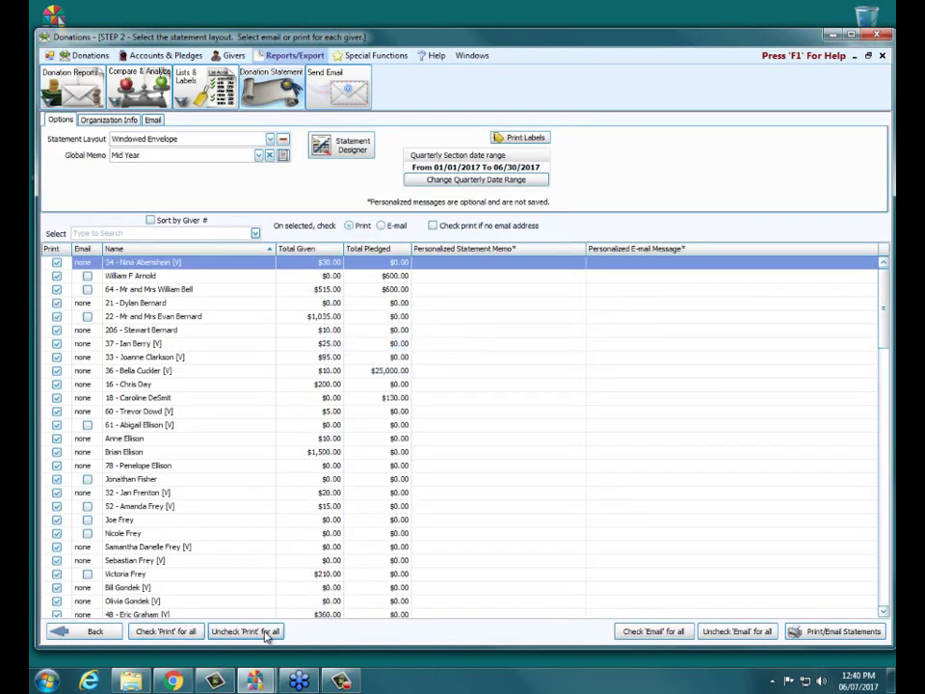
Clear printing for all givers and select only the flat 2,000.00 pledger and the family with the 3,000.00 annual pledge for printing.
click(267, 631)
click(142, 231)
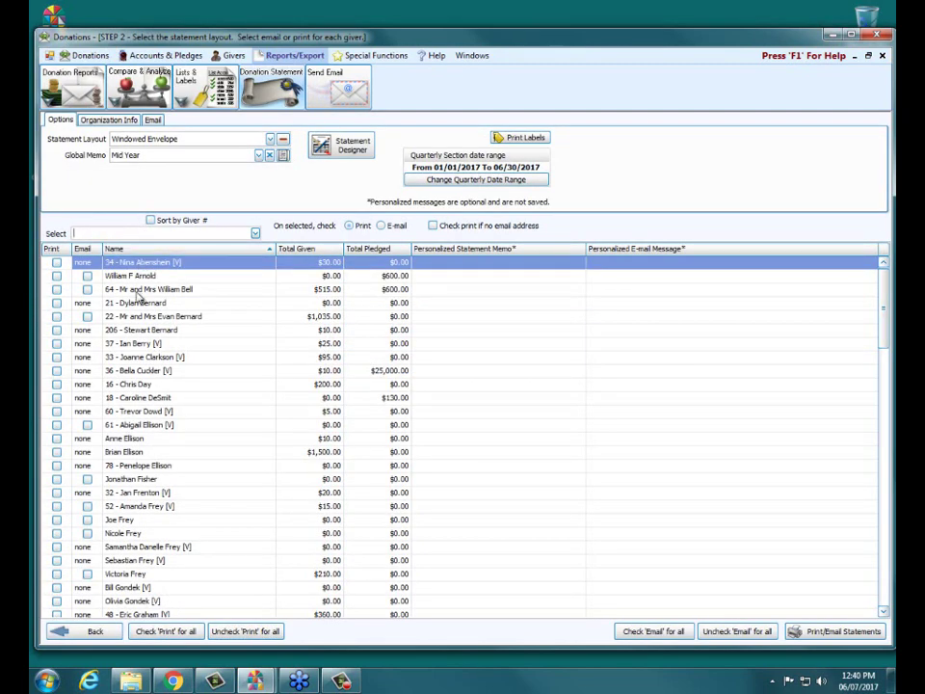
text(har)
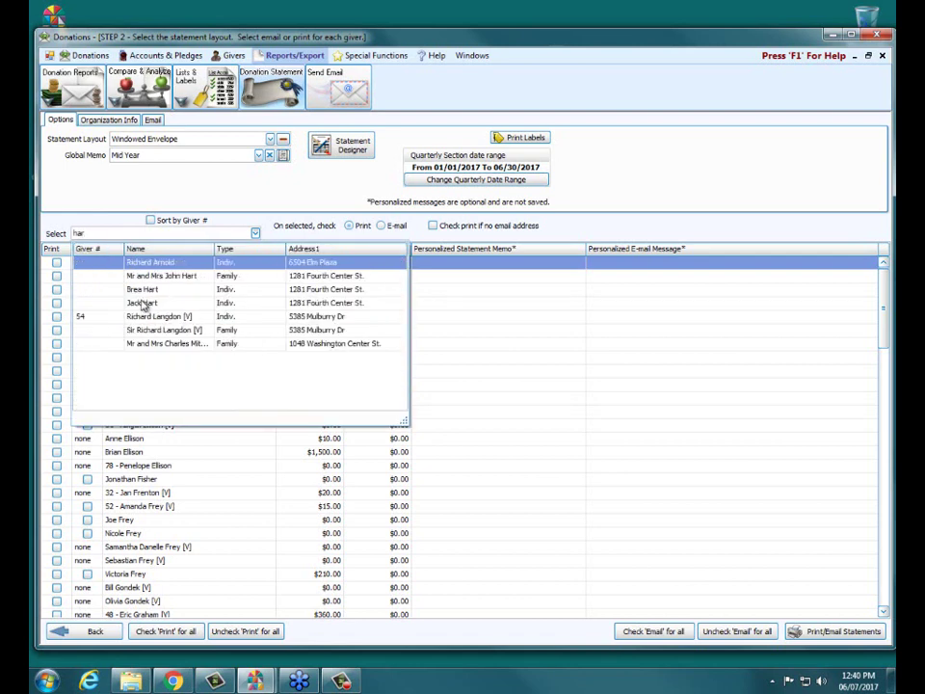
key(Return)
click(133, 234)
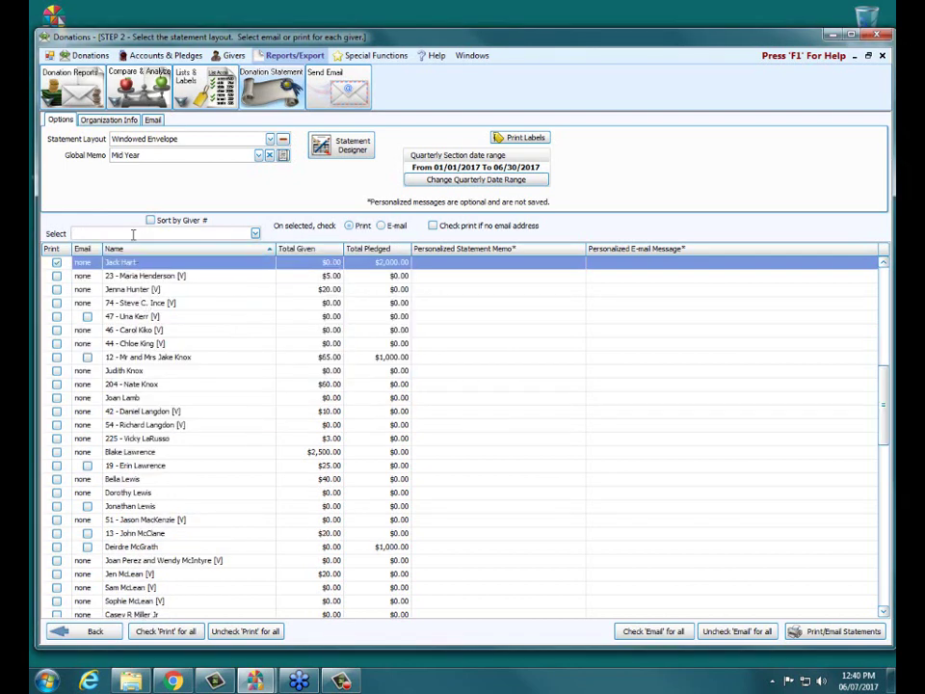
text(morr)
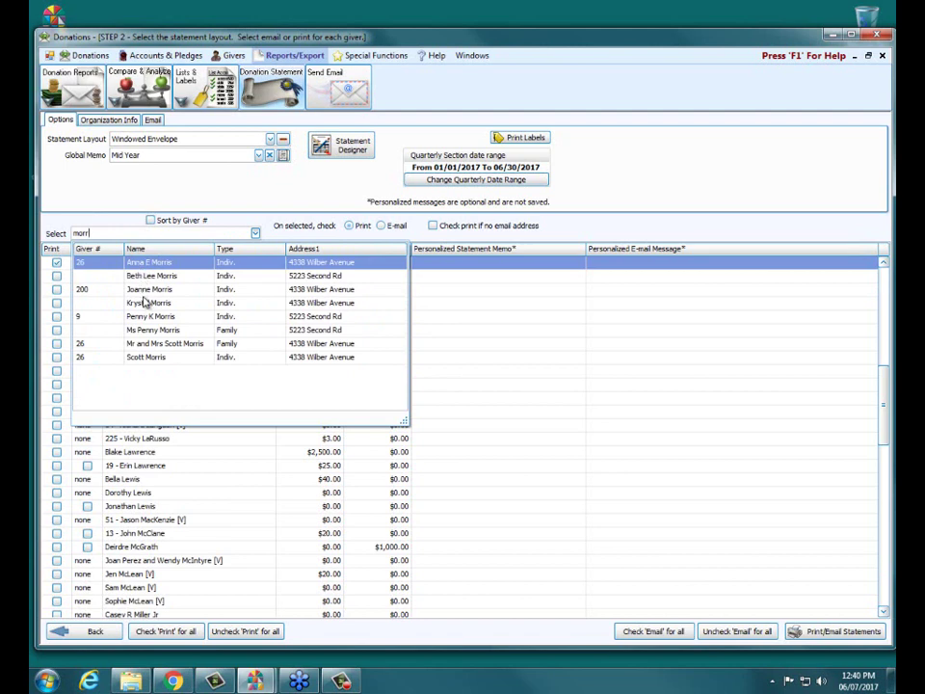
click(152, 343)
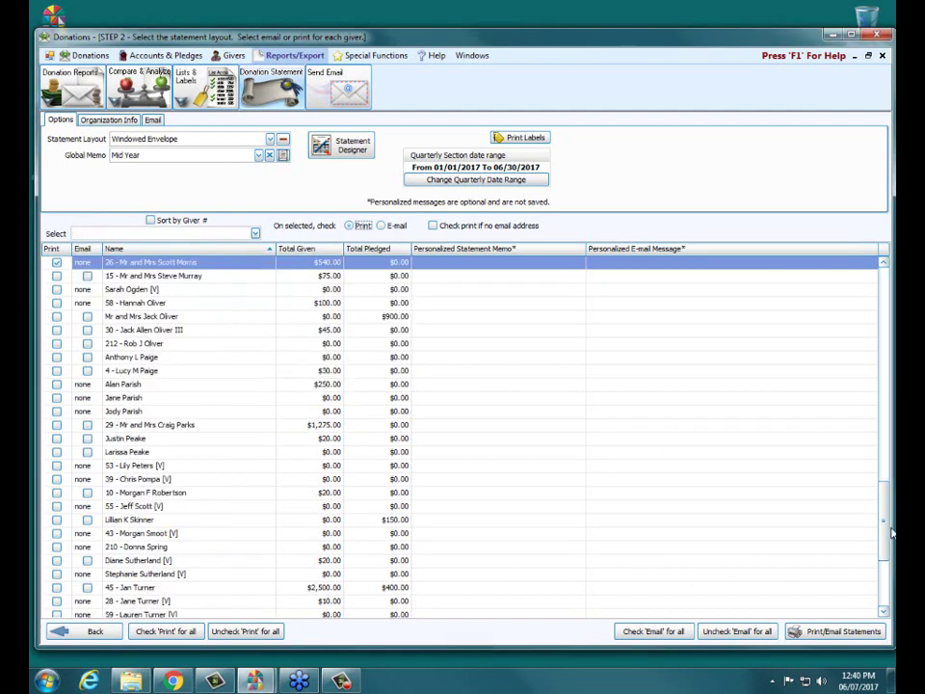
Preview the two selected statements and compare the frequency, amount and pledged values for the annual and flat pledges.
click(837, 631)
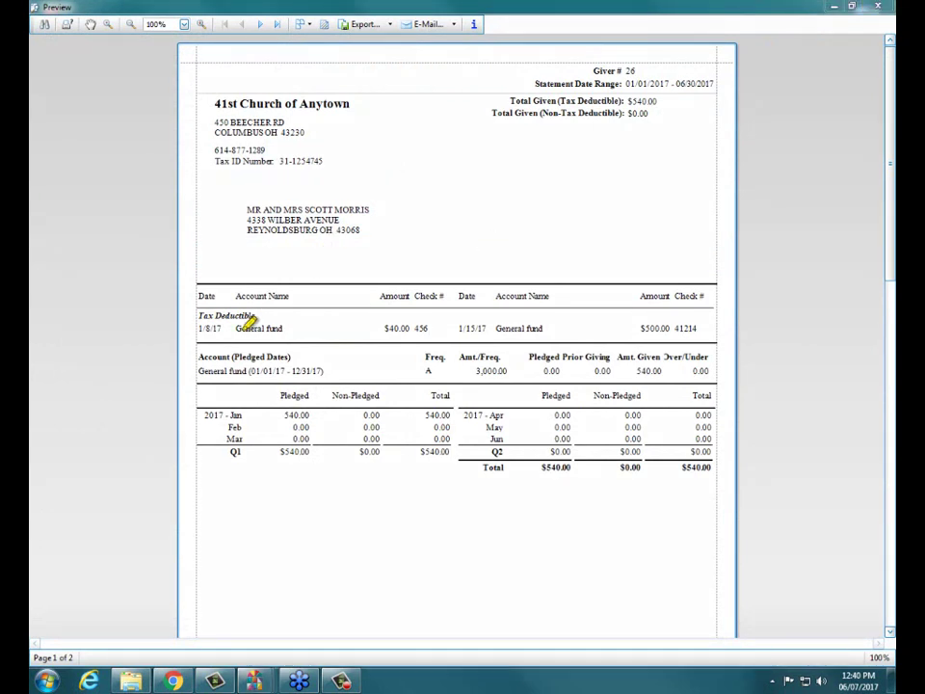
drag(199, 372, 351, 372)
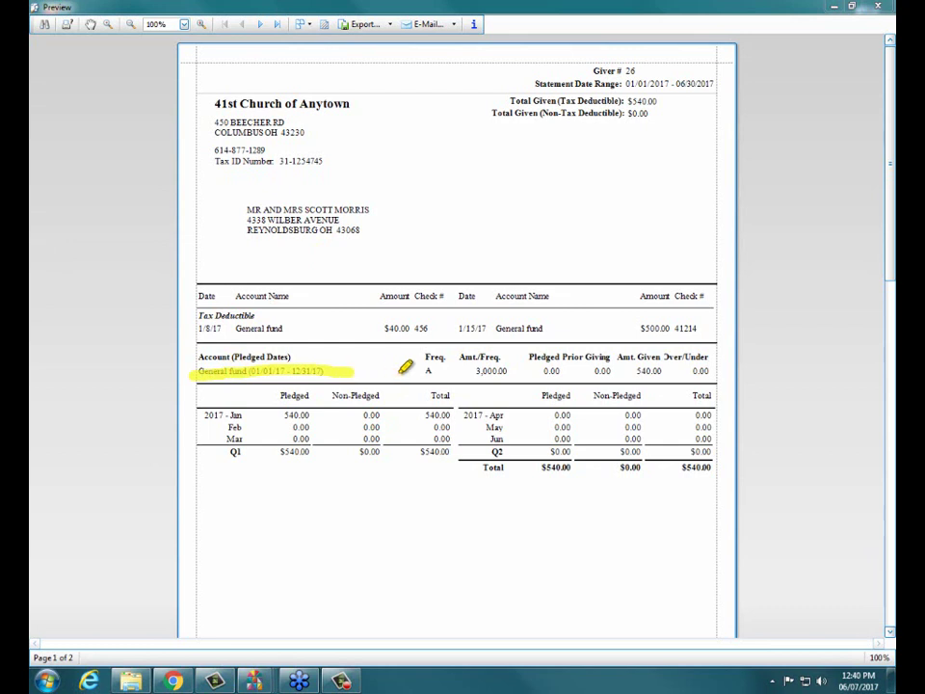
drag(417, 372, 513, 370)
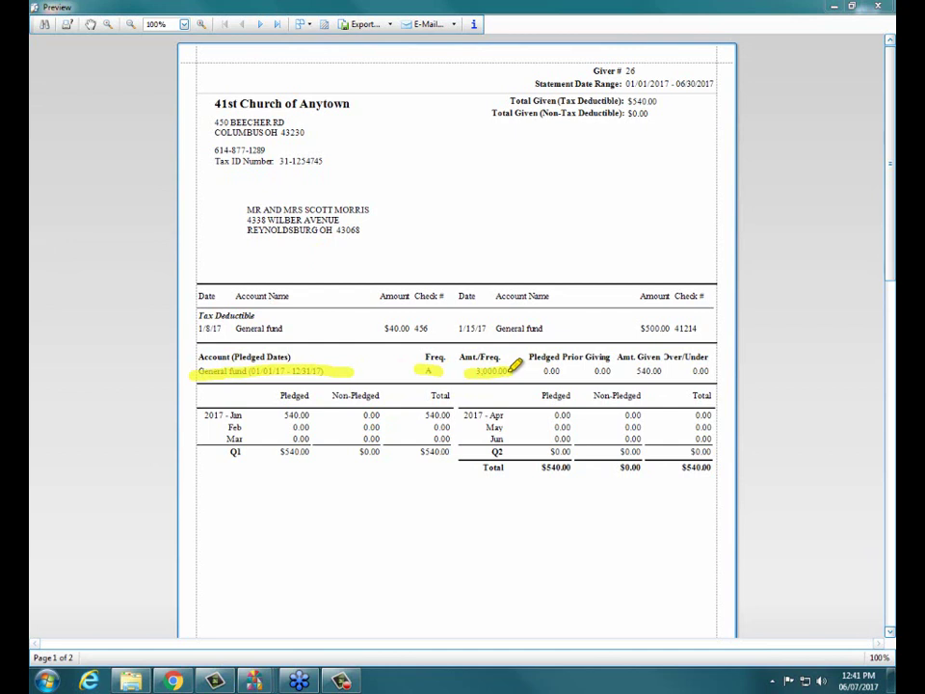
mouse_move(528, 372)
mouse_down()
mouse_move(564, 368)
mouse_move(541, 364)
mouse_move(546, 372)
mouse_up()
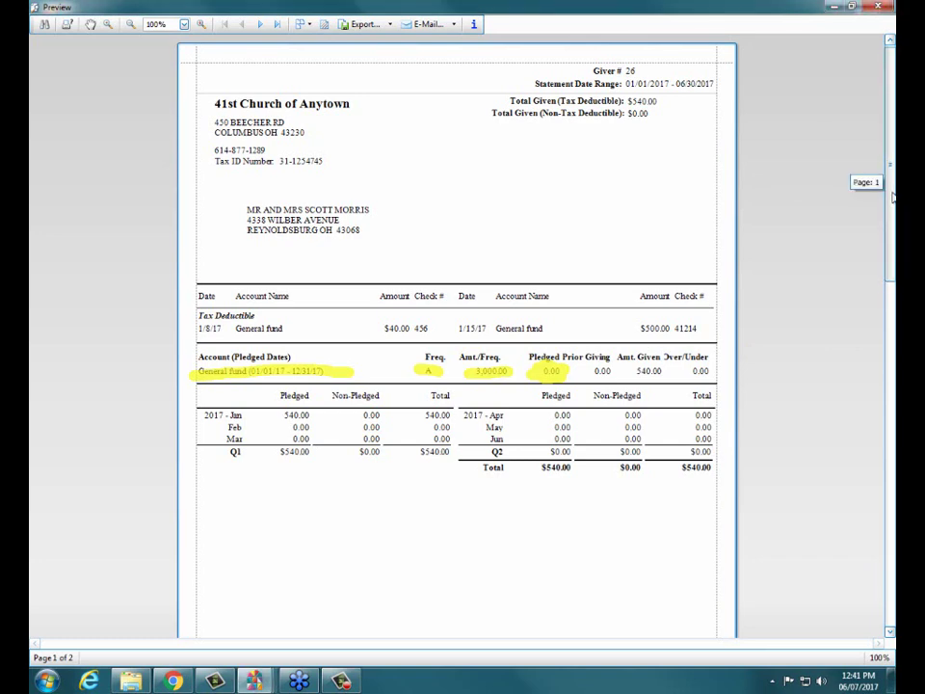
drag(890, 203, 893, 491)
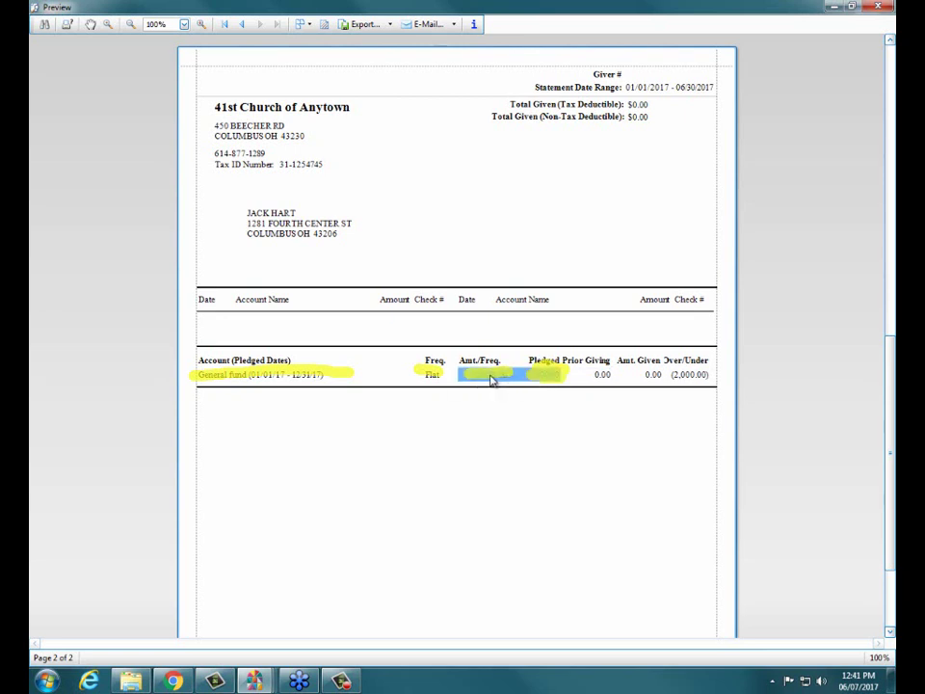
click(487, 385)
drag(471, 379, 501, 378)
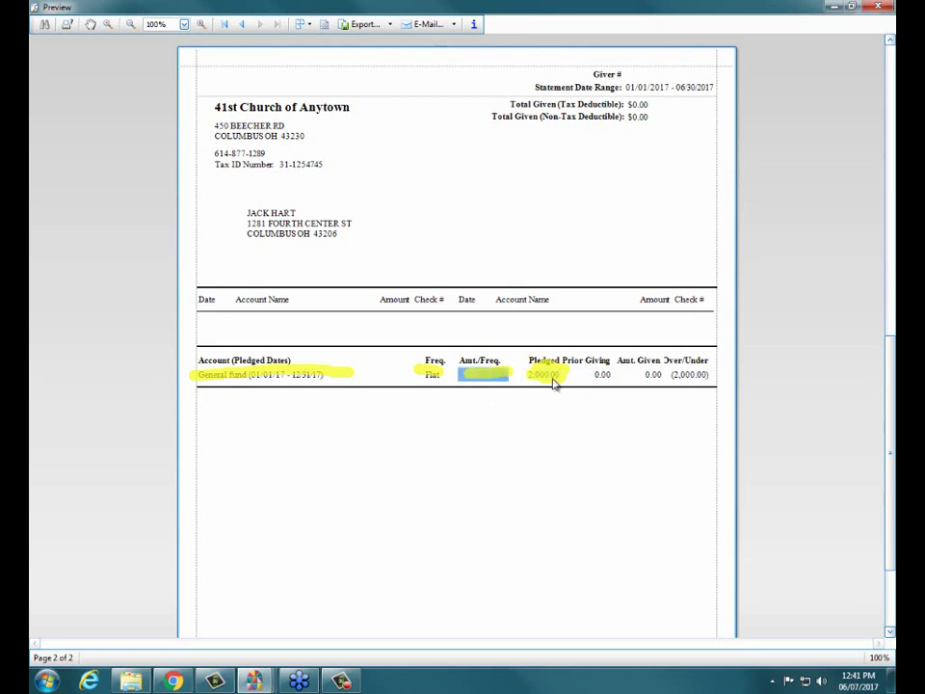
click(520, 386)
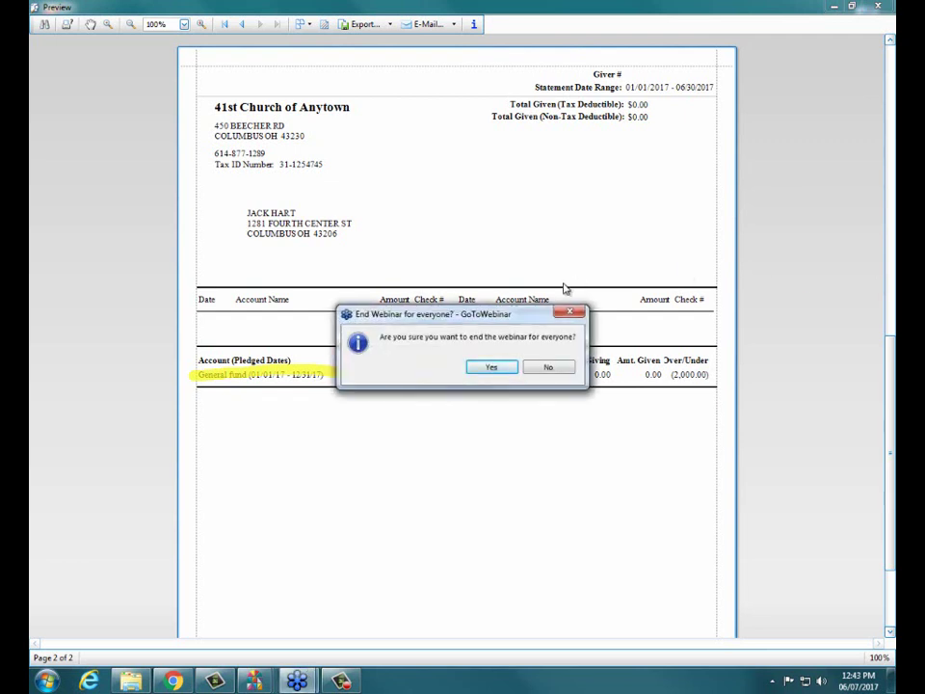
Confirm ending the webinar for everyone.
click(489, 367)
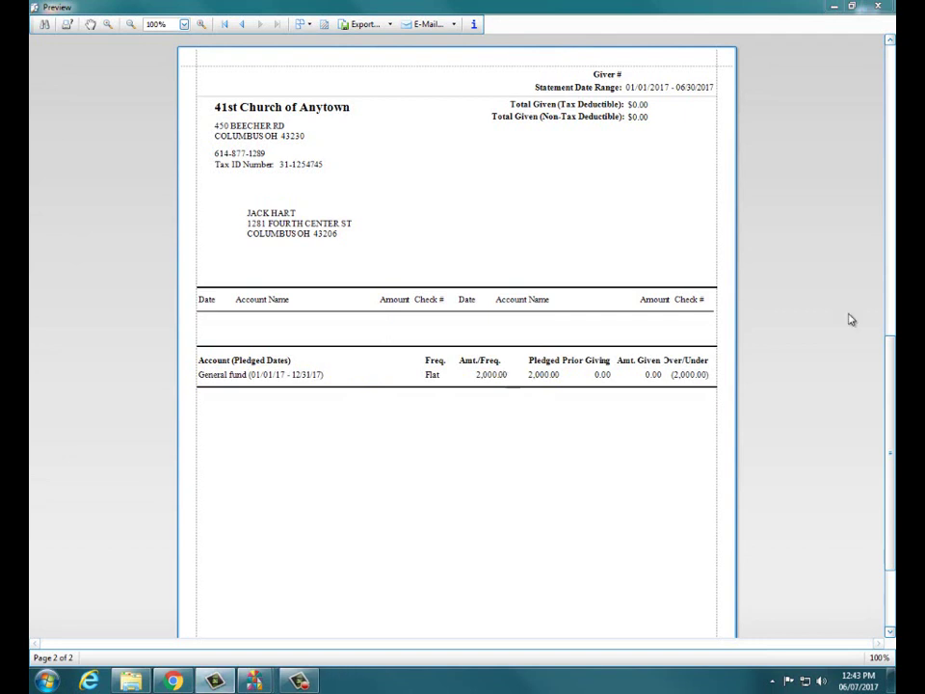